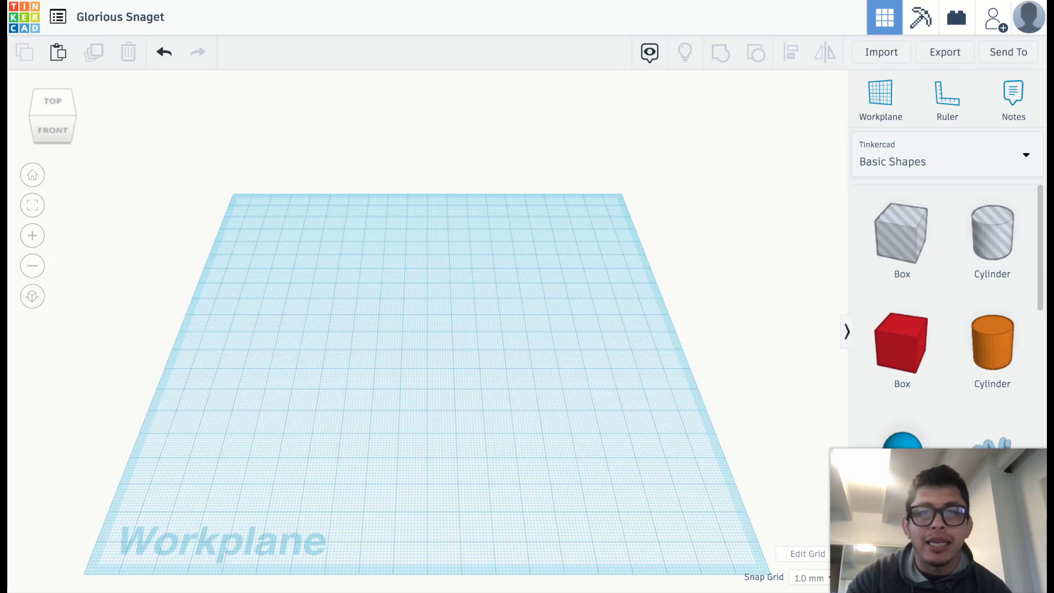
# Step: Paste the six copied keychain designs and move them together to the middle of the workplane
pyautogui.hotkey('ctrl', 'v')
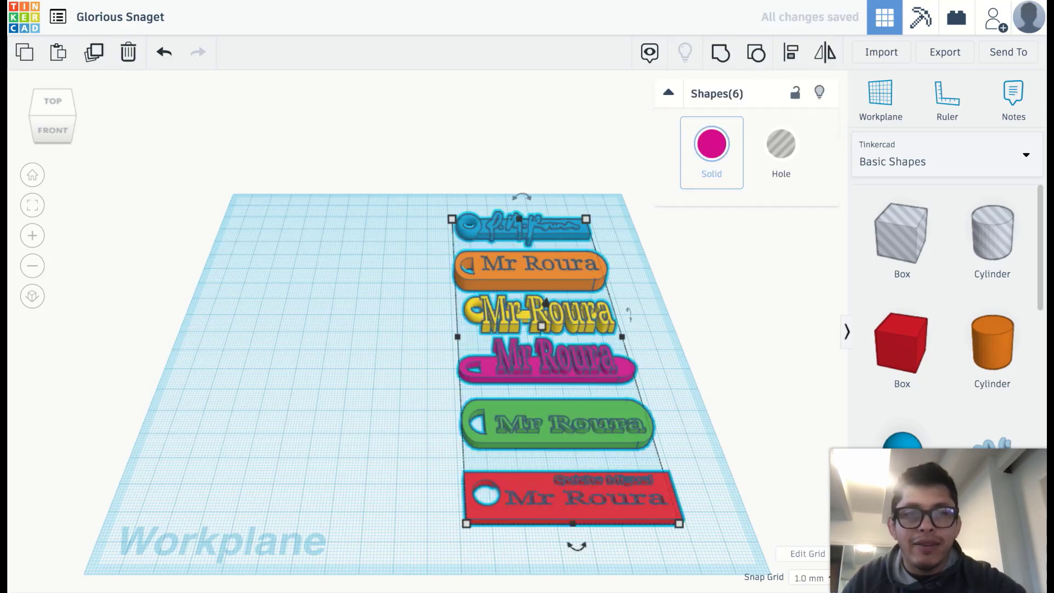
pyautogui.moveTo(604, 375); pyautogui.dragTo(530, 377)
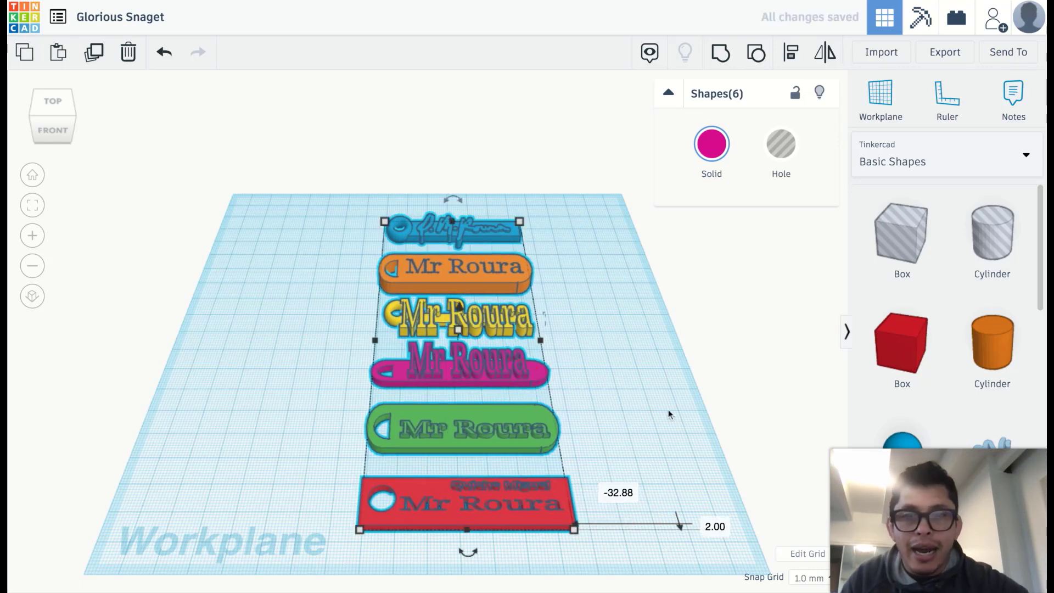
pyautogui.click(609, 420)
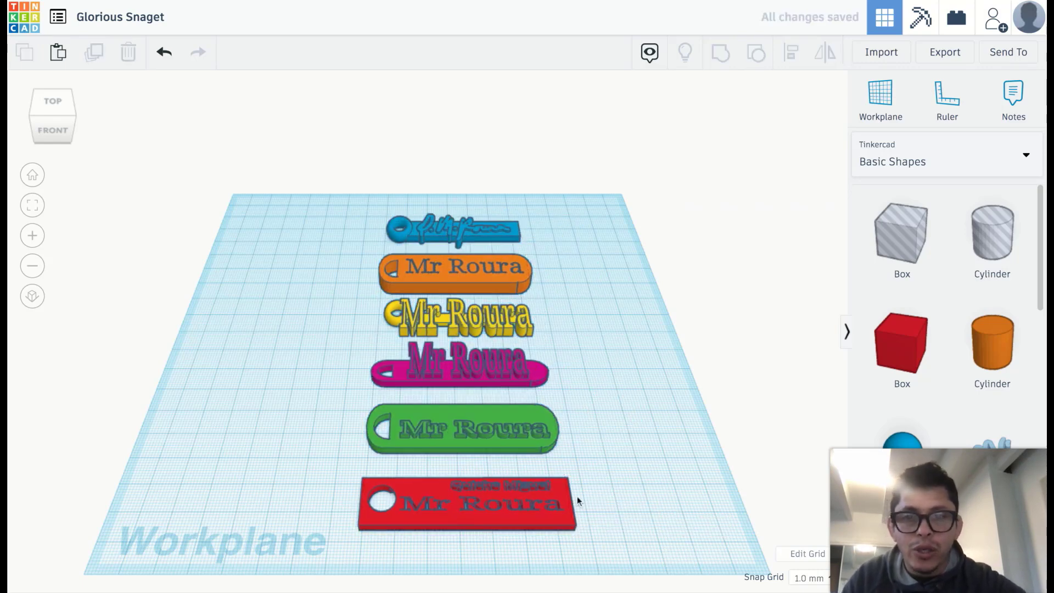
# Step: Examine the keychains' shapes and raised lettering from the front and the left side, including the red and orange ones
pyautogui.click(541, 502)
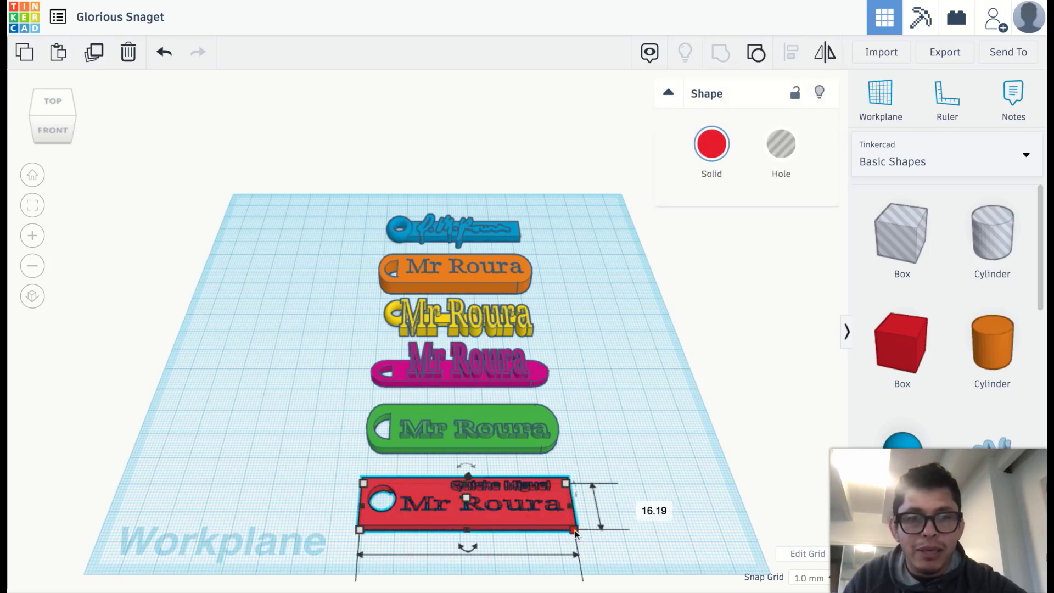
pyautogui.scroll(-3, 575, 532)
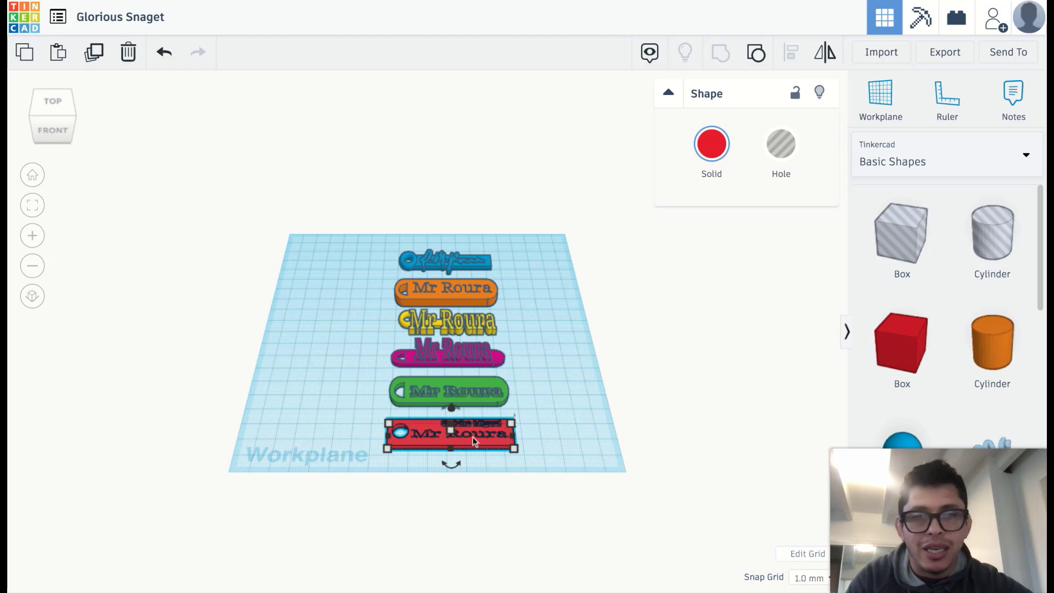
pyautogui.moveTo(451, 433)
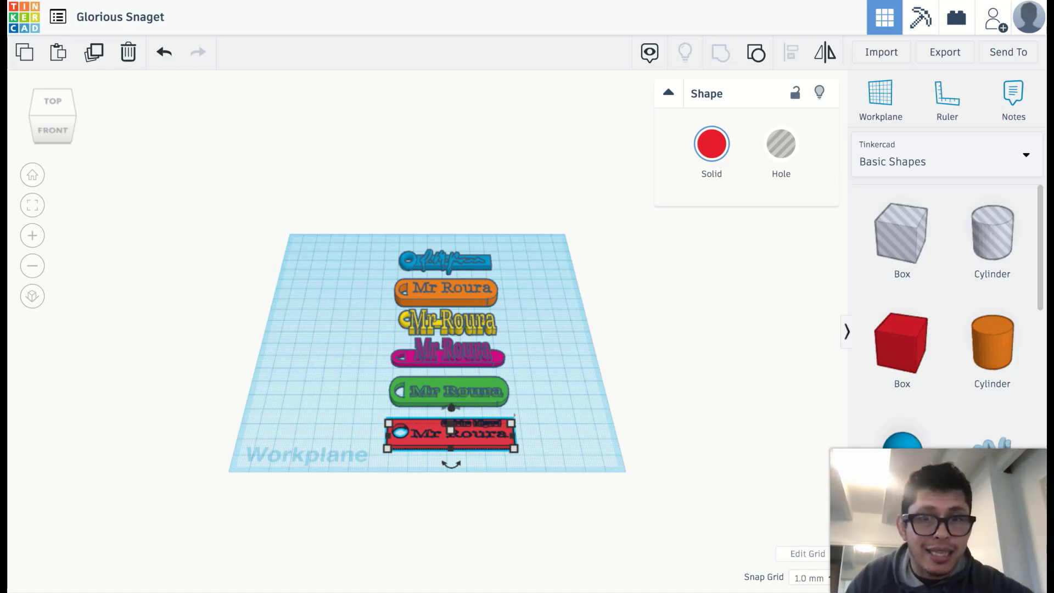
pyautogui.moveTo(536, 428); pyautogui.dragTo(760, 353, button='right')
pyautogui.click(32, 239)
pyautogui.click(31, 240)
pyautogui.click(32, 239)
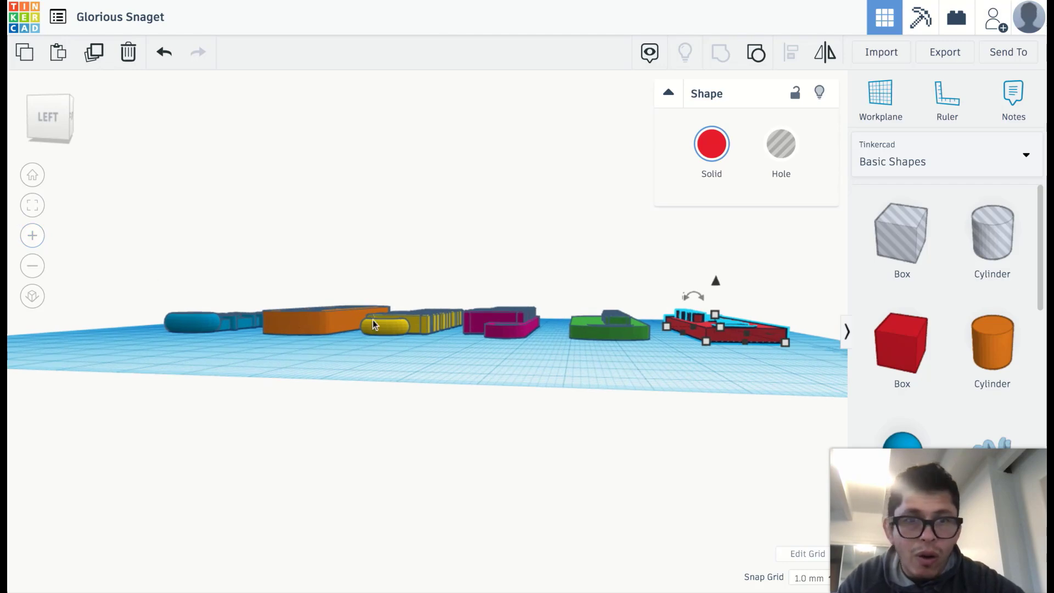
pyautogui.click(321, 321)
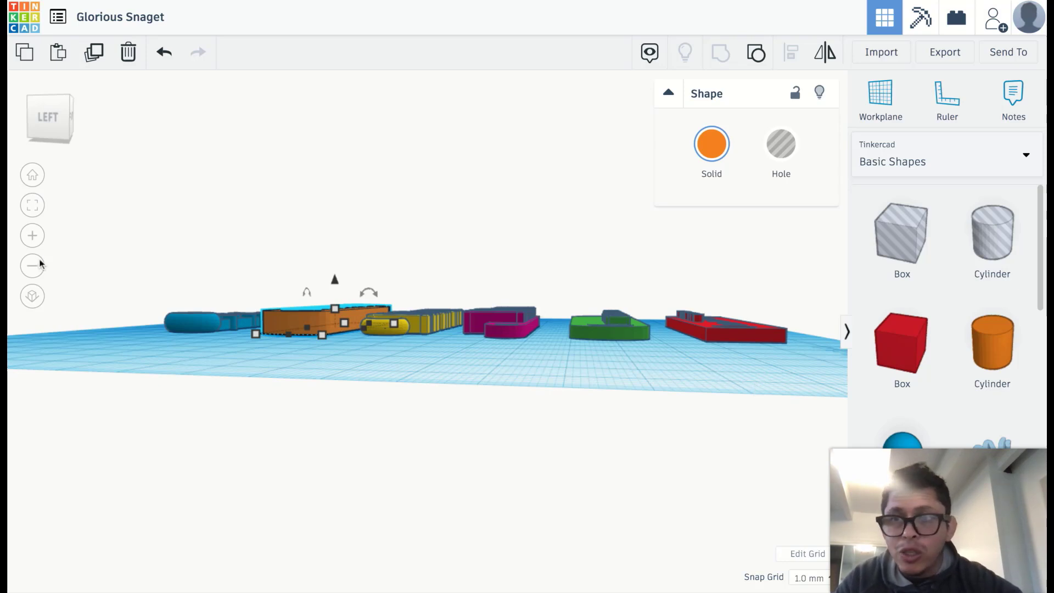
pyautogui.click(26, 245)
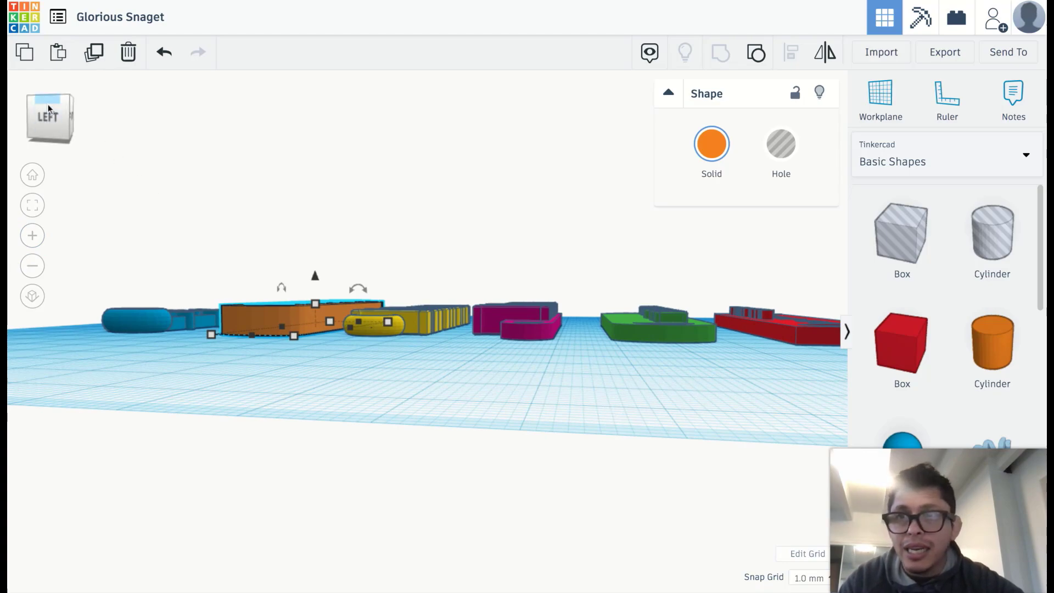
pyautogui.click(32, 174)
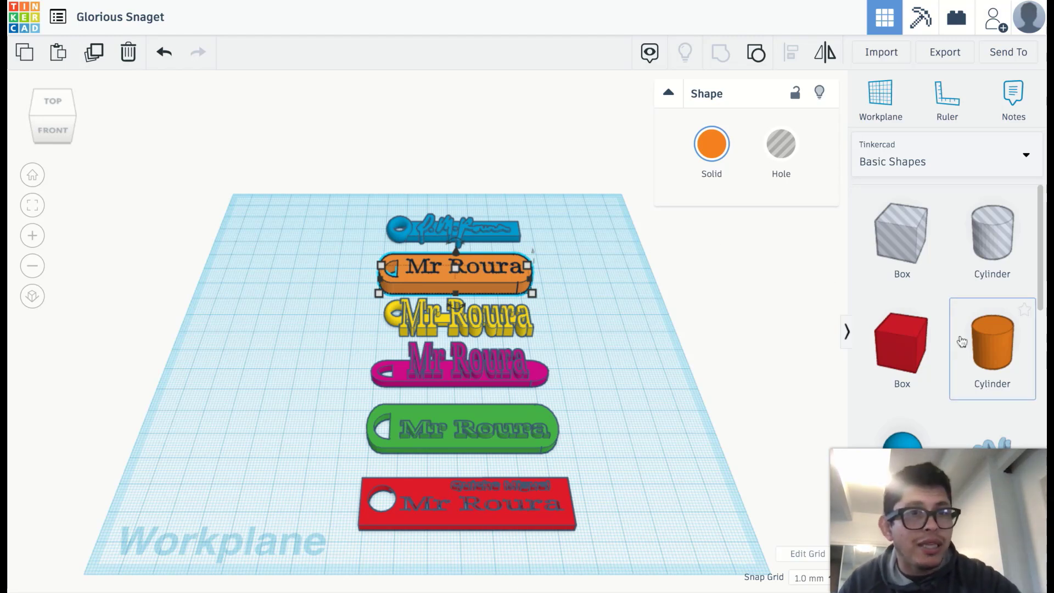
# Step: Browse the Basic Shapes library and the list of other available shape categories
pyautogui.scroll(-12, 962, 342)
pyautogui.scroll(-2, 962, 341)
pyautogui.click(1026, 156)
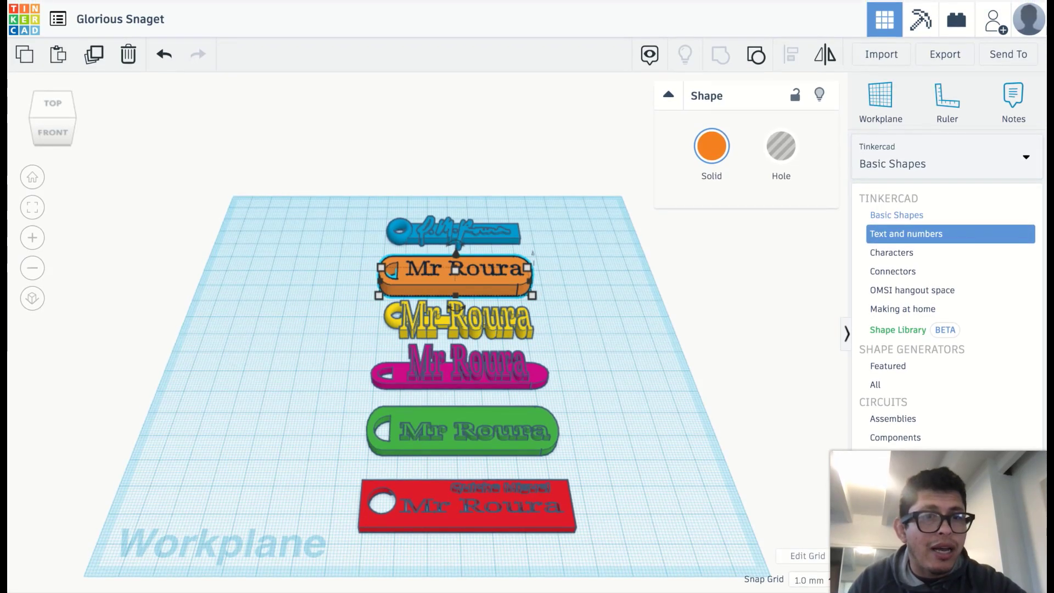
pyautogui.click(756, 314)
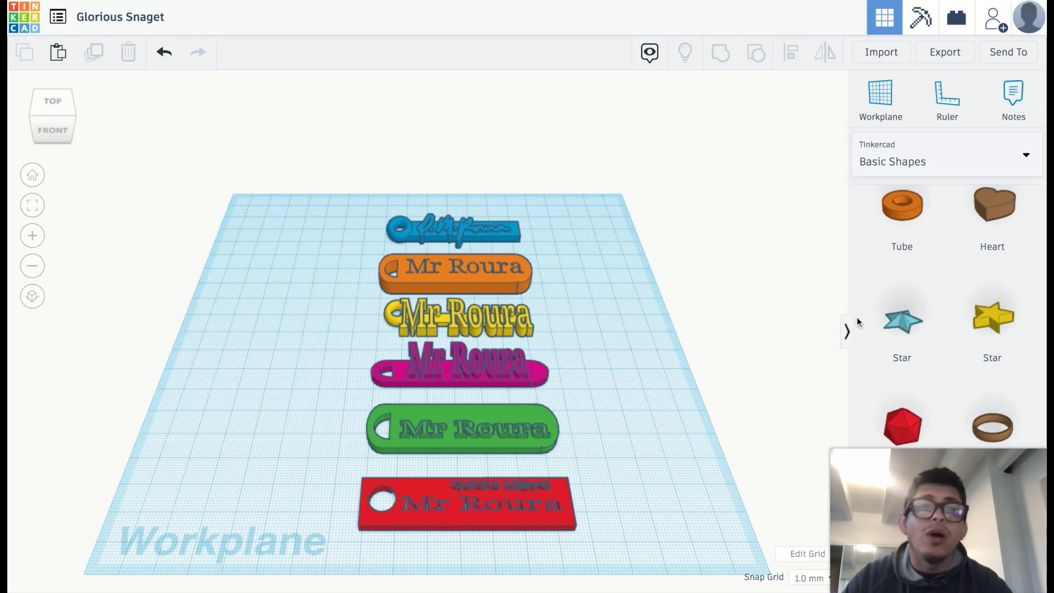
pyautogui.scroll(2, 979, 318)
pyautogui.scroll(10, 977, 314)
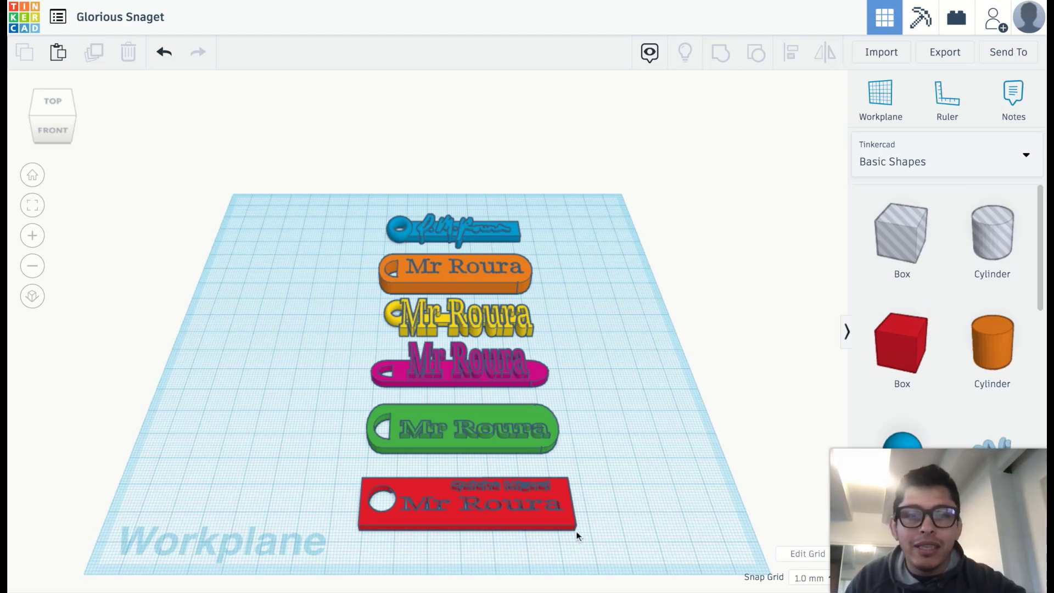
pyautogui.click(539, 521)
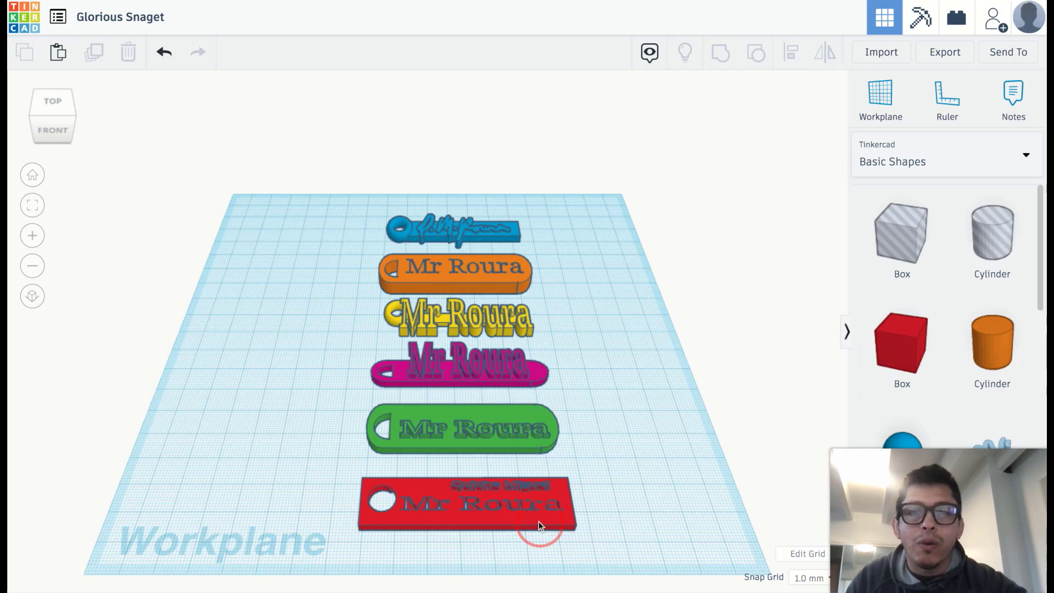
pyautogui.click(508, 430)
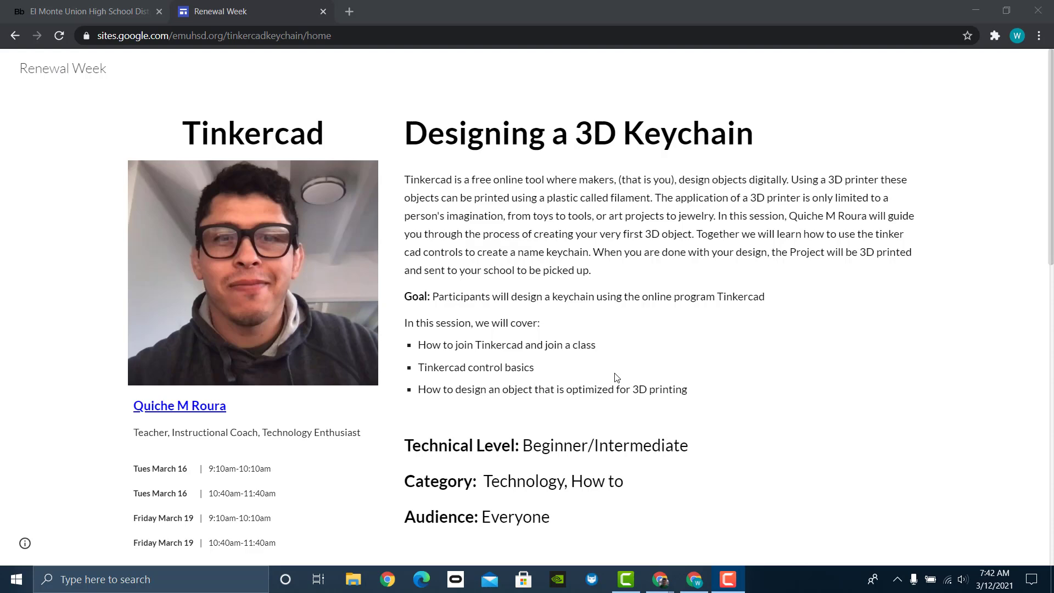
# Step: Open the Join Tinkercad link under Step 1 of the Renewal Week page
pyautogui.scroll(-5, 617, 377)
pyautogui.scroll(-2, 616, 377)
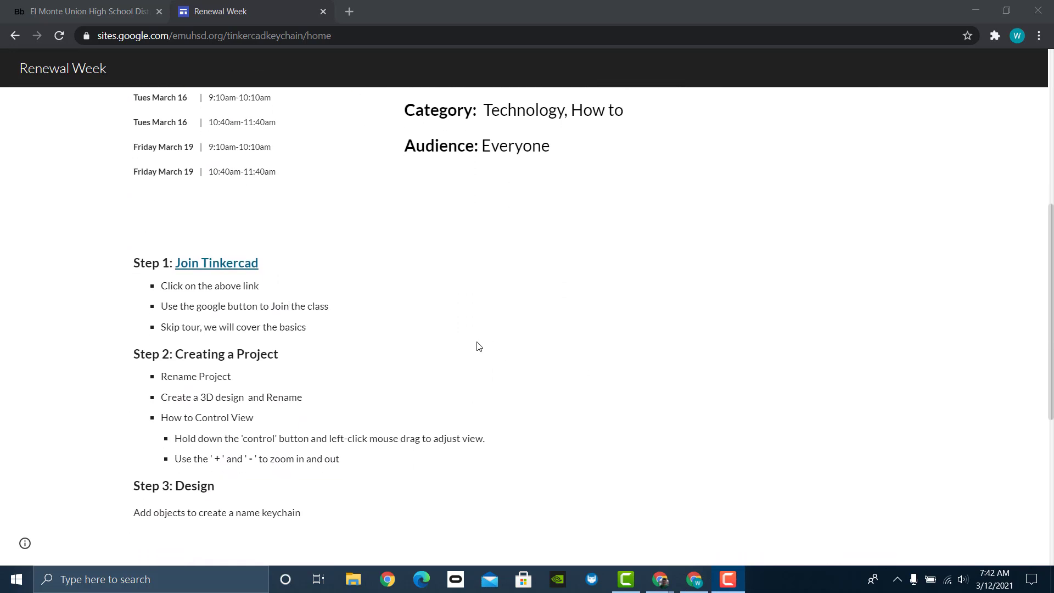
pyautogui.click(231, 268)
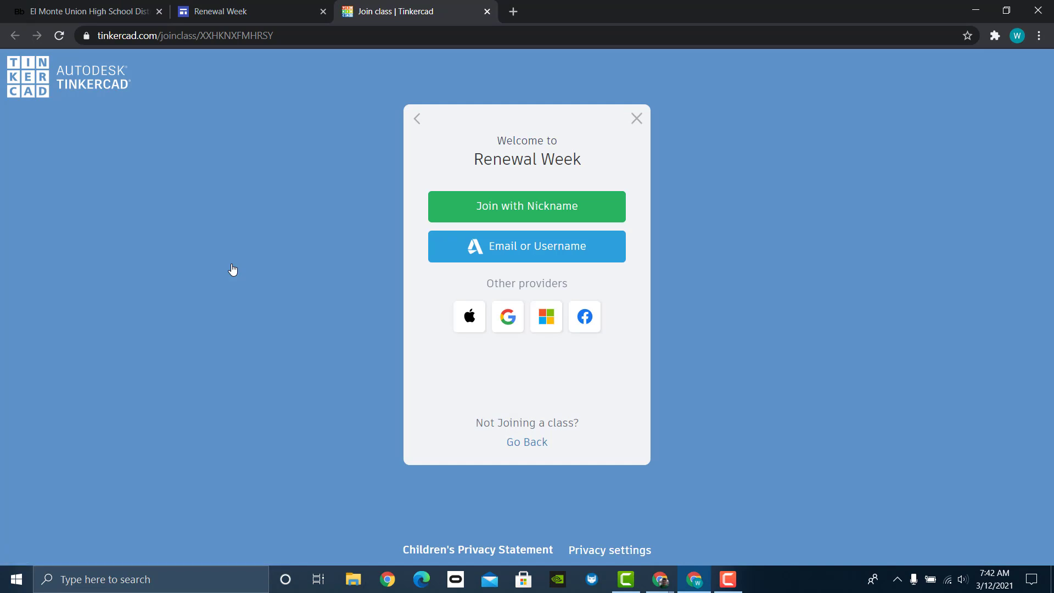
# Step: Join the Renewal Week class with the existing Google account and accept the Autodesk terms without newsletters
pyautogui.click(509, 324)
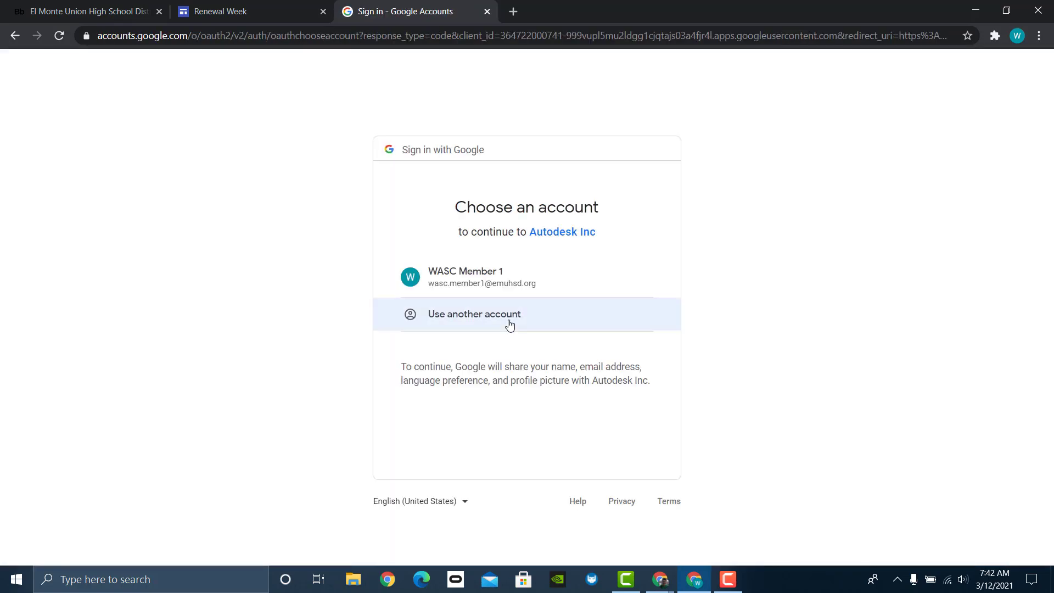
pyautogui.click(499, 276)
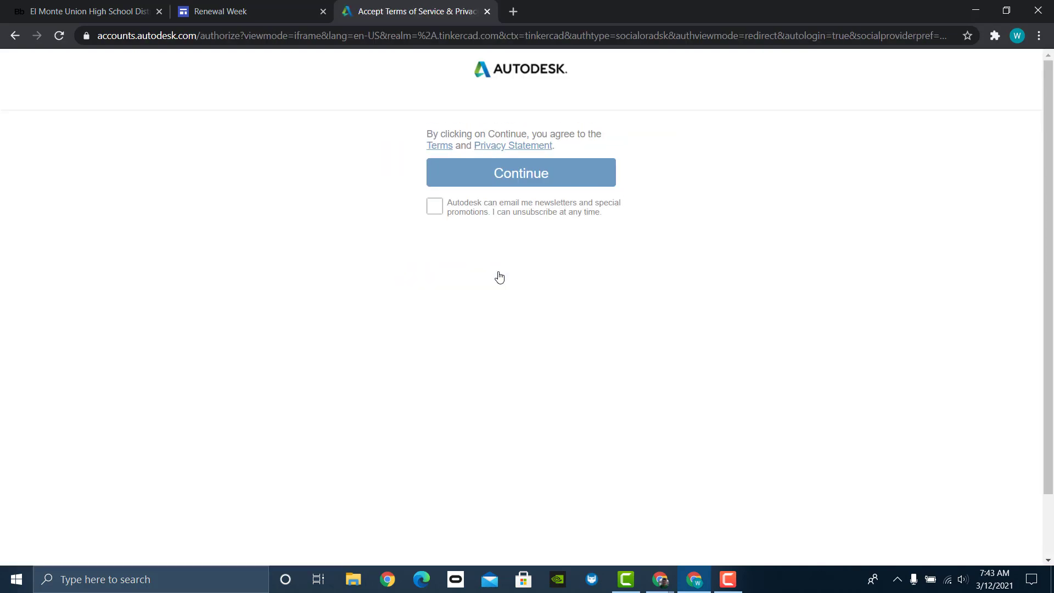
pyautogui.click(486, 174)
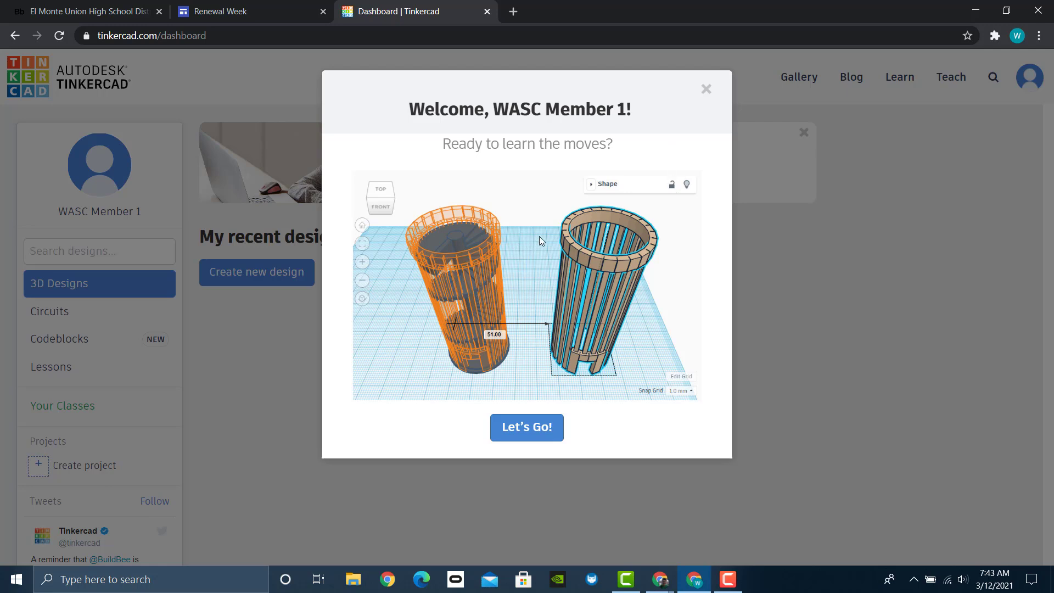
# Step: Skip the introductory tour and create a new 3D design
pyautogui.click(706, 90)
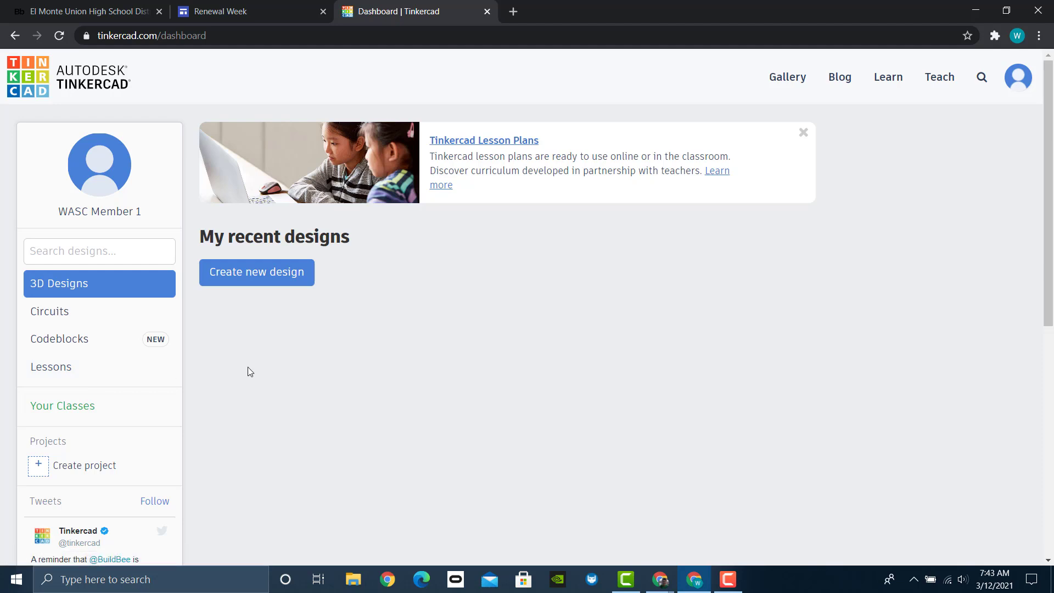
pyautogui.click(255, 273)
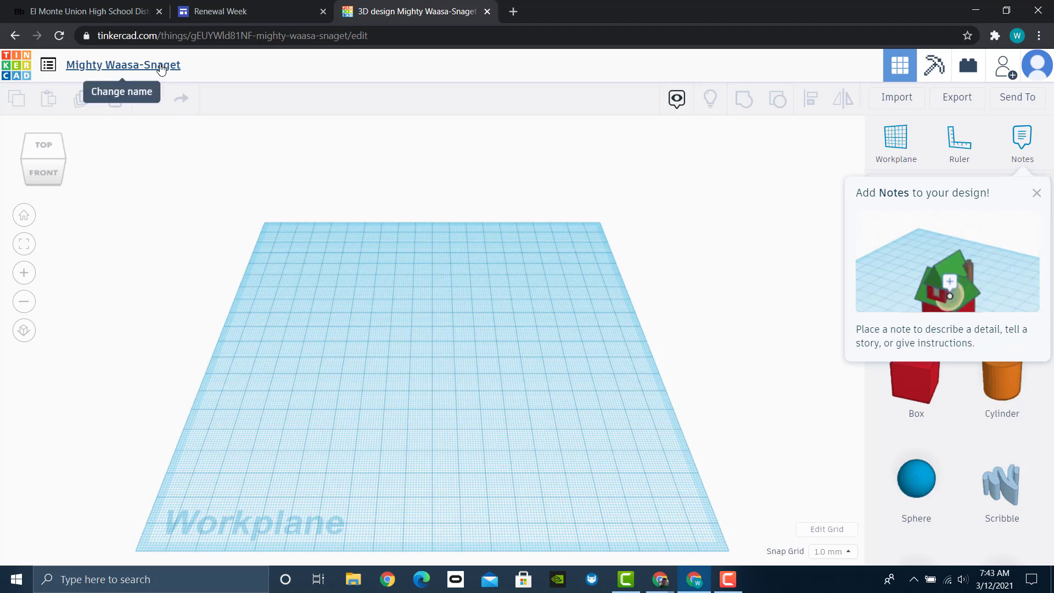
# Step: Rename the design as "Keychain" followed by the teacher's title and surname and "(arroyo)"
pyautogui.click(161, 67)
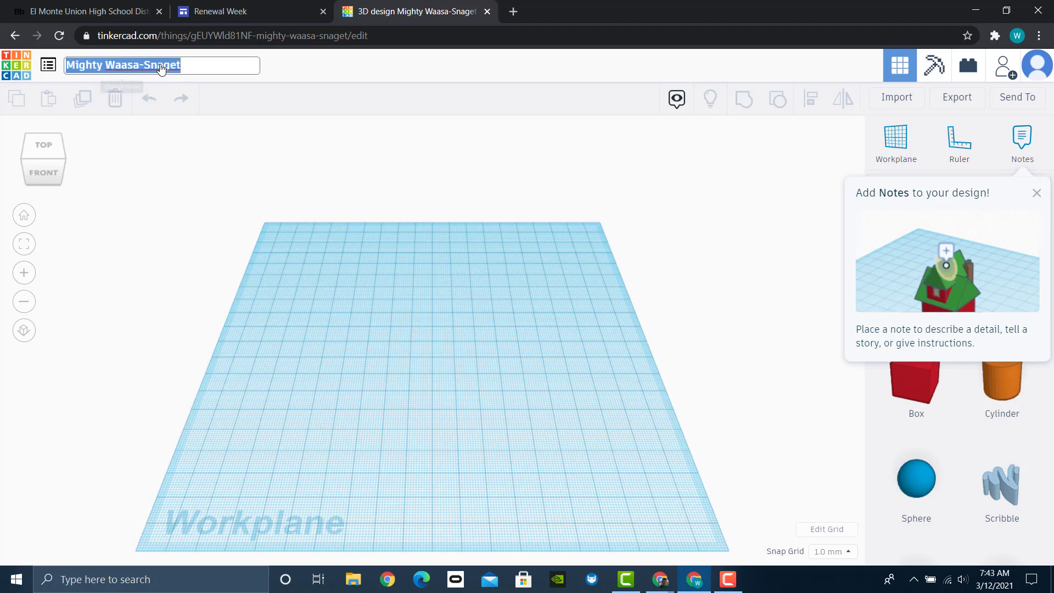
pyautogui.press('BackSpace')
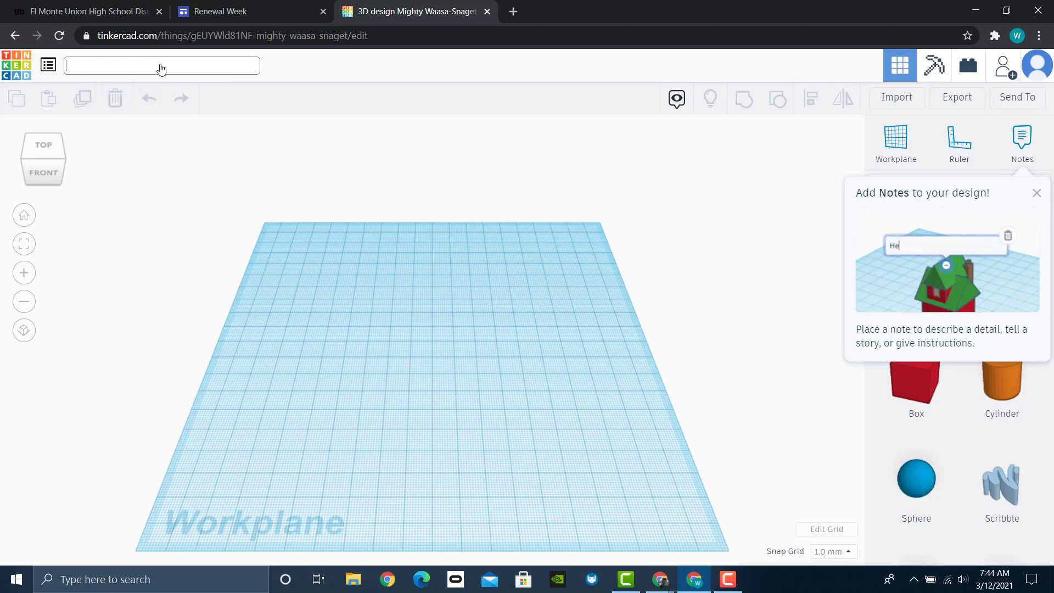
pyautogui.write('K')
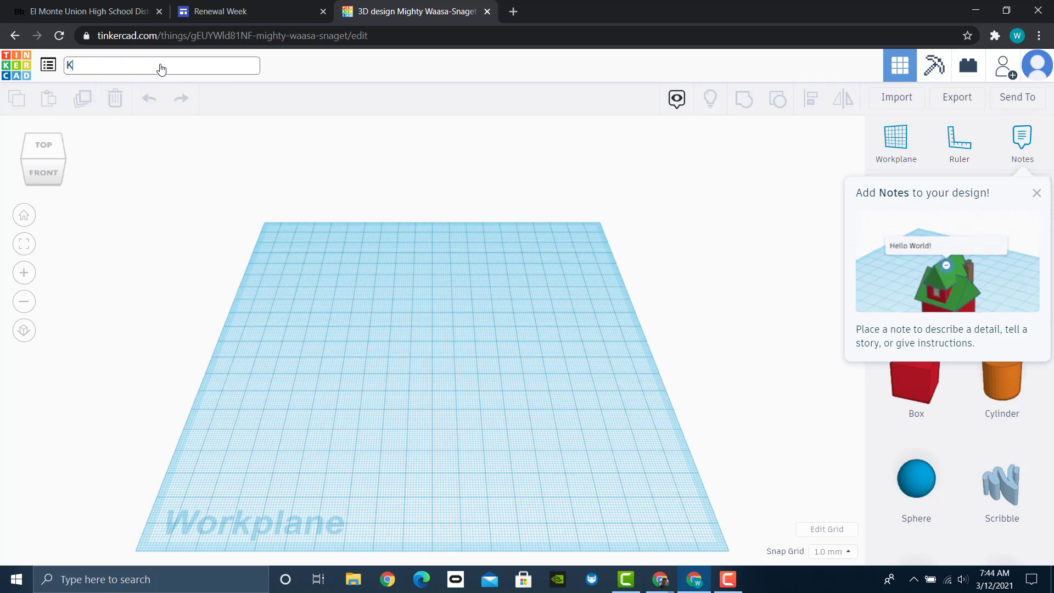
pyautogui.write('ey')
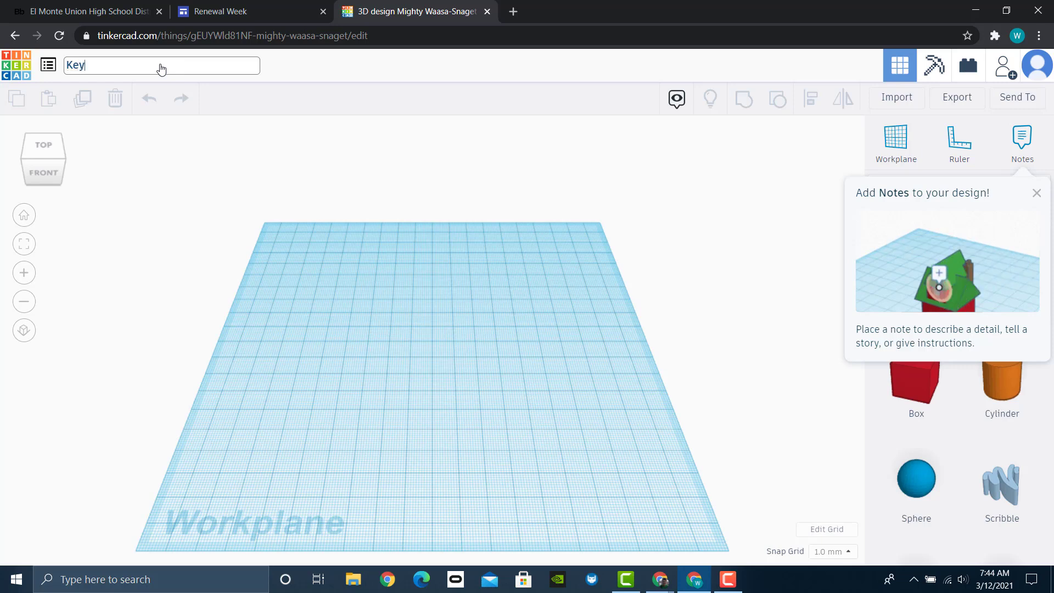
pyautogui.write('chain Mr ')
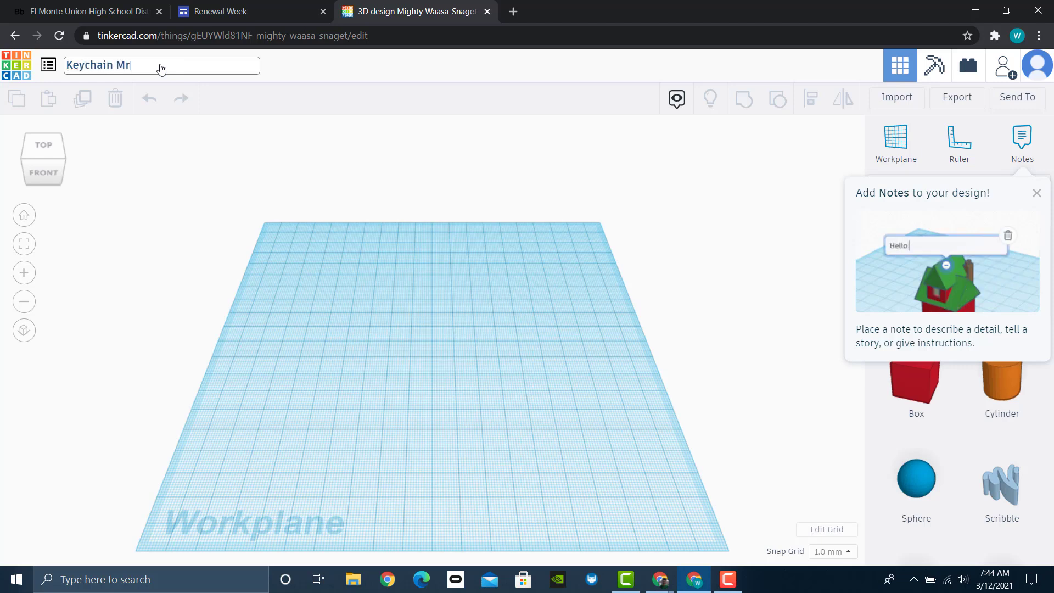
pyautogui.write('Roura')
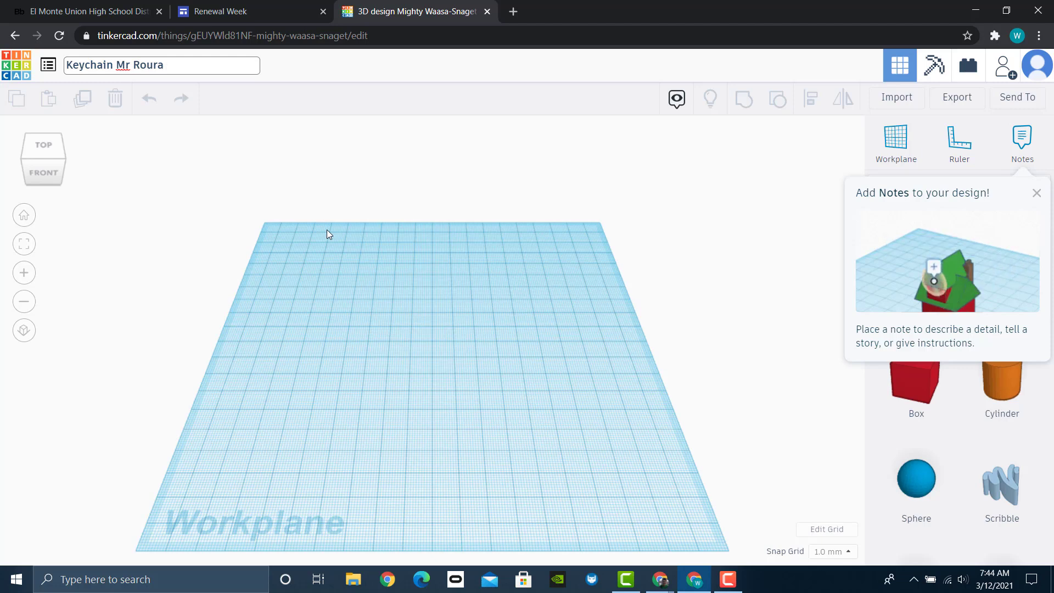
pyautogui.write('(ar')
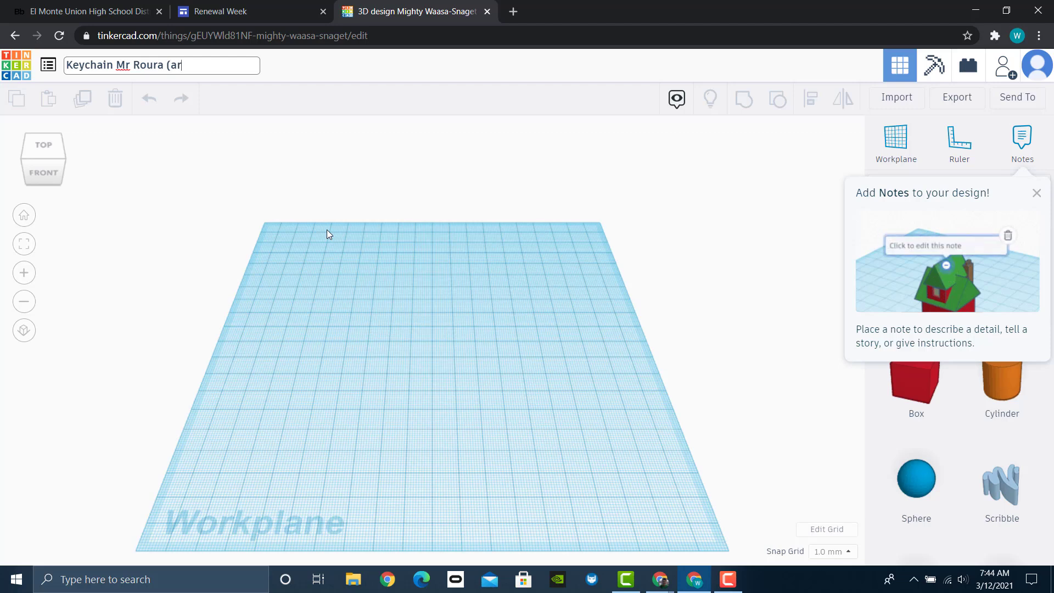
pyautogui.write('royo')
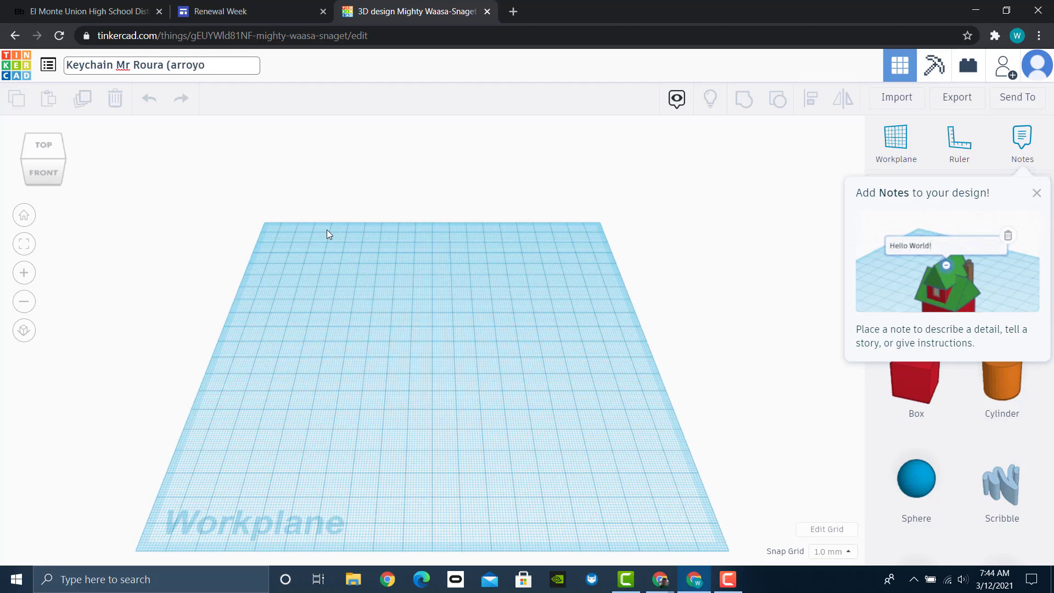
pyautogui.write(')')
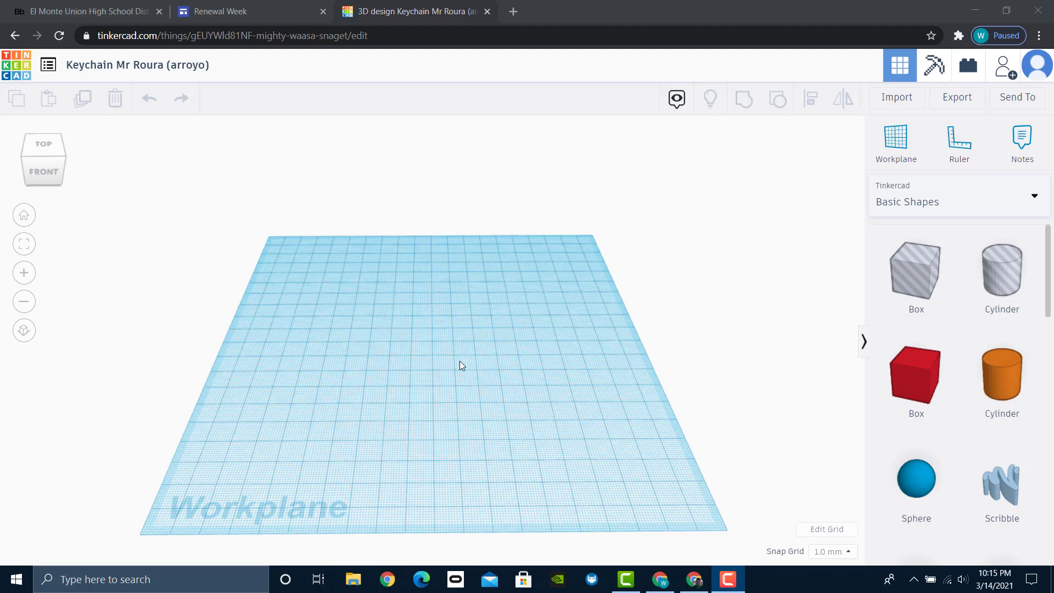
pyautogui.scroll(5, 459, 361)
pyautogui.scroll(-4, 460, 361)
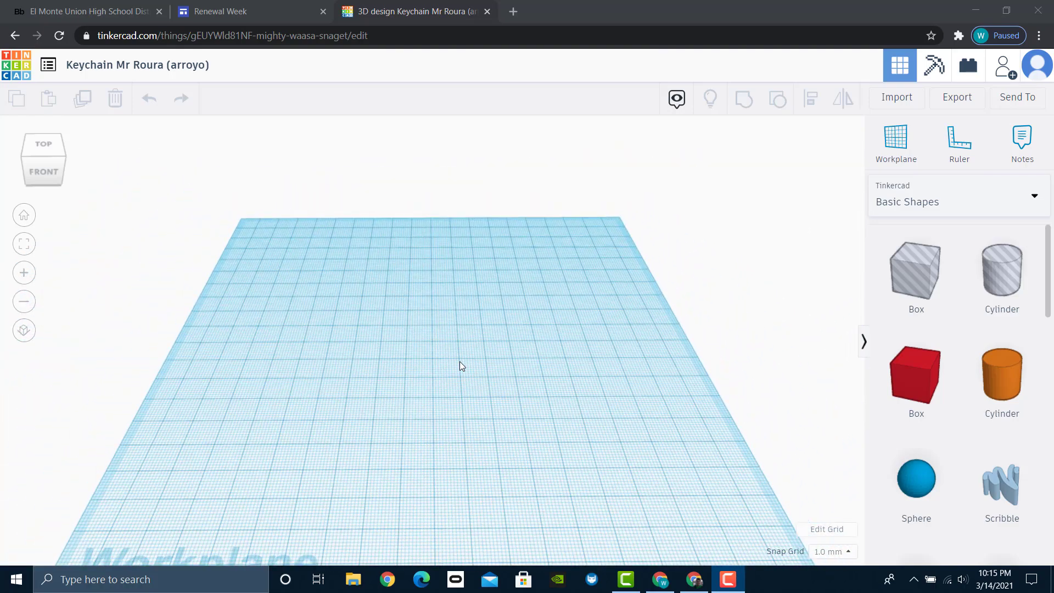
pyautogui.click(31, 310)
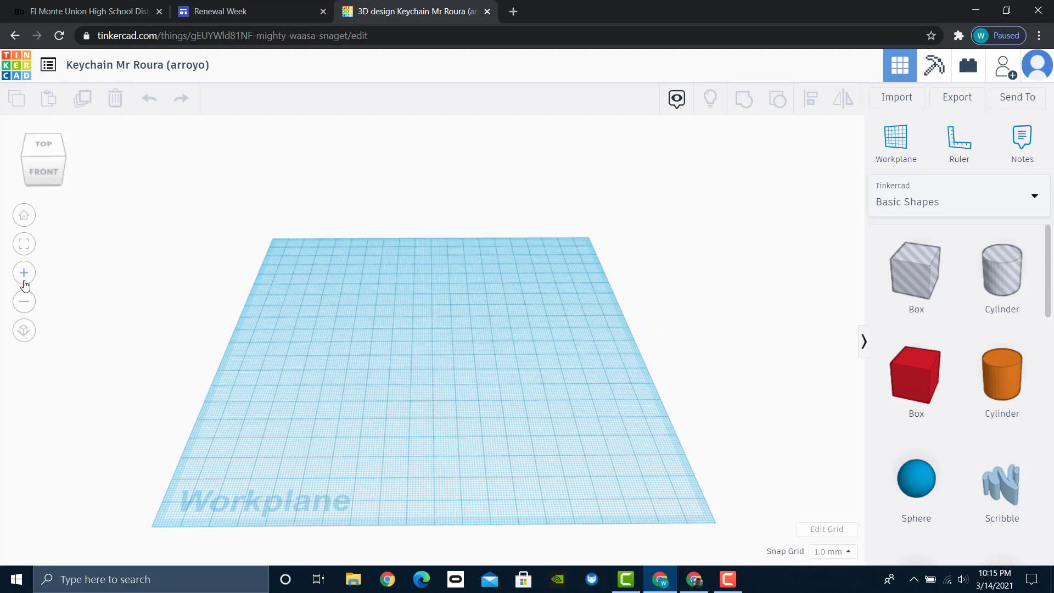
pyautogui.click(24, 282)
pyautogui.click(24, 274)
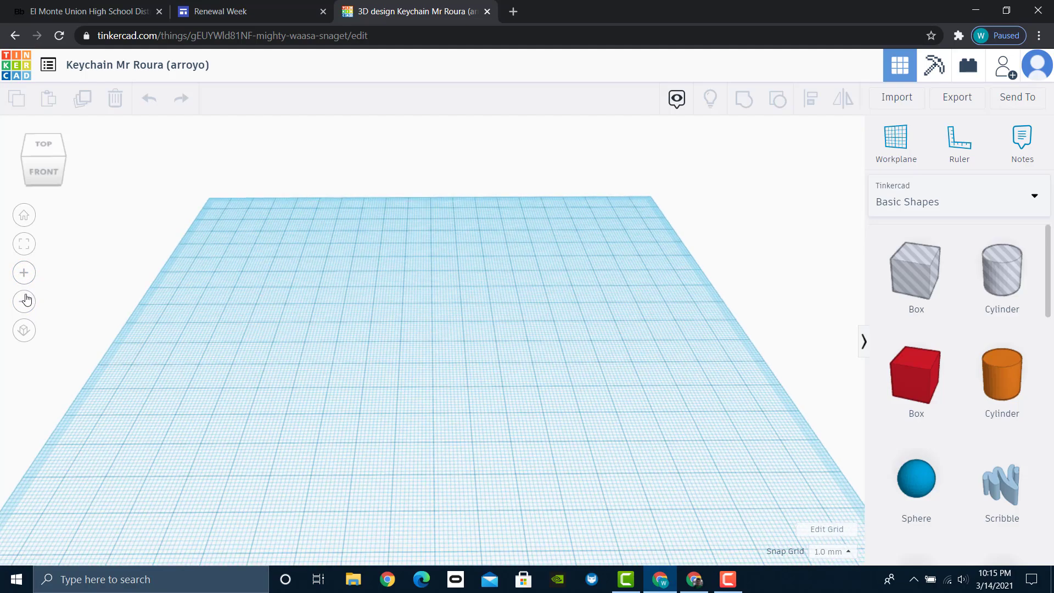
pyautogui.click(25, 302)
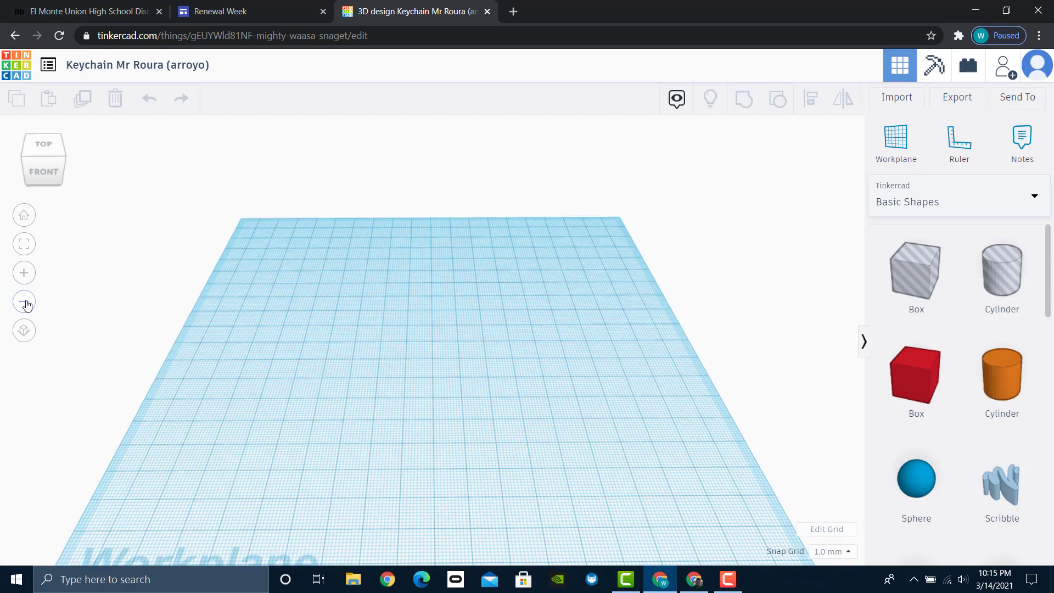
# Step: Examine the empty workplane from the top, right, back, bottom and front, finishing on an angled front view
pyautogui.click(25, 303)
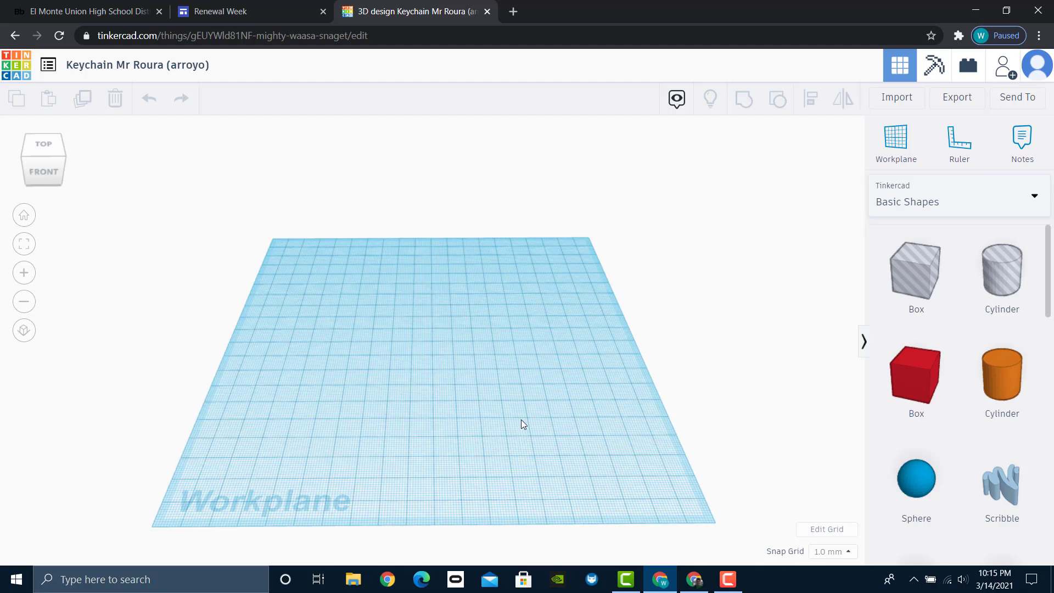
pyautogui.moveTo(524, 418); pyautogui.dragTo(496, 414, button='right')
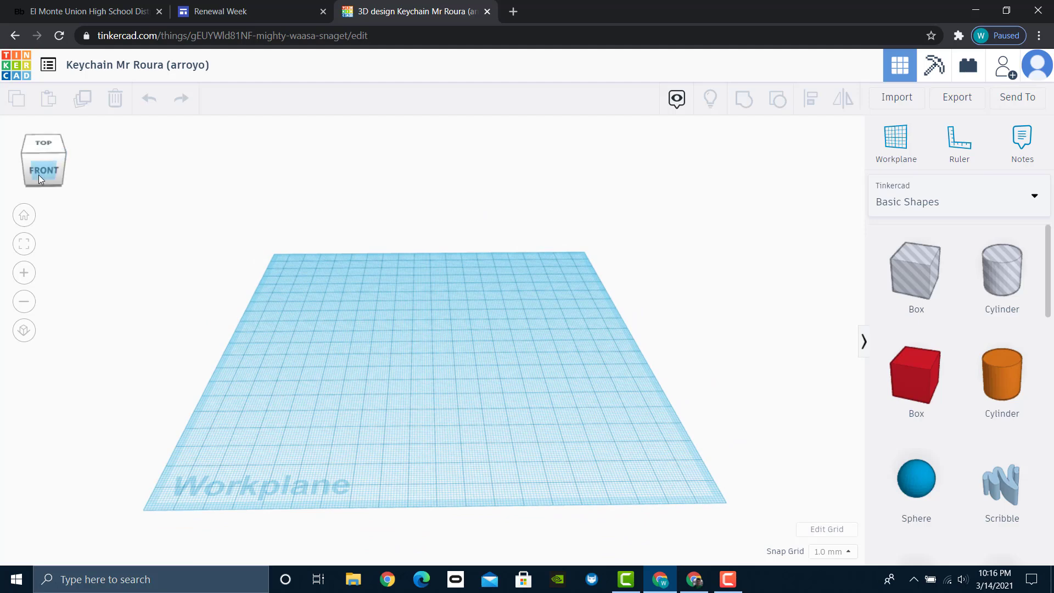
pyautogui.click(45, 144)
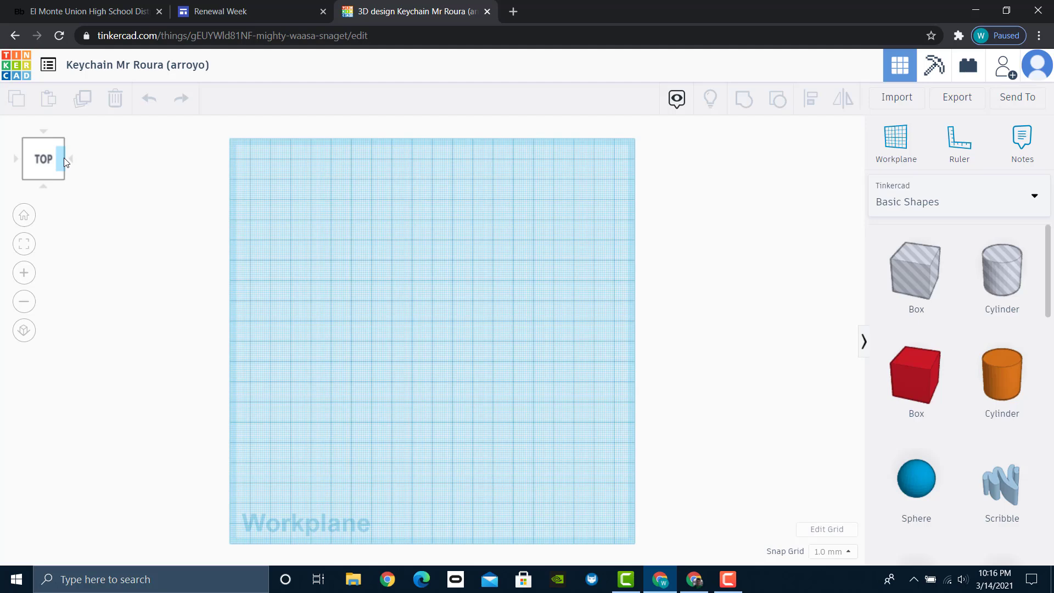
pyautogui.click(63, 157)
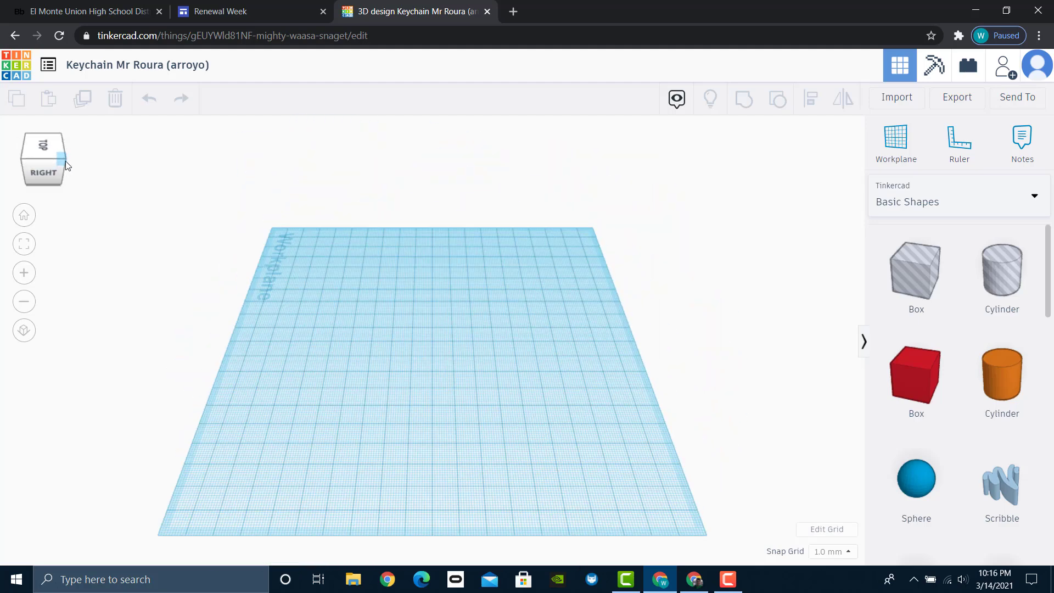
pyautogui.click(62, 157)
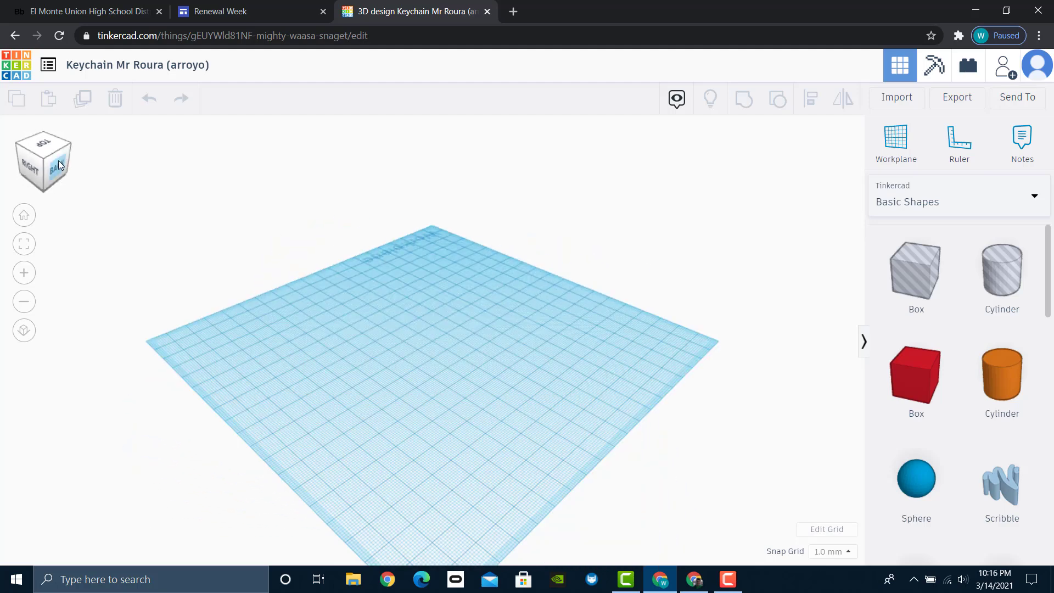
pyautogui.click(57, 164)
pyautogui.click(47, 177)
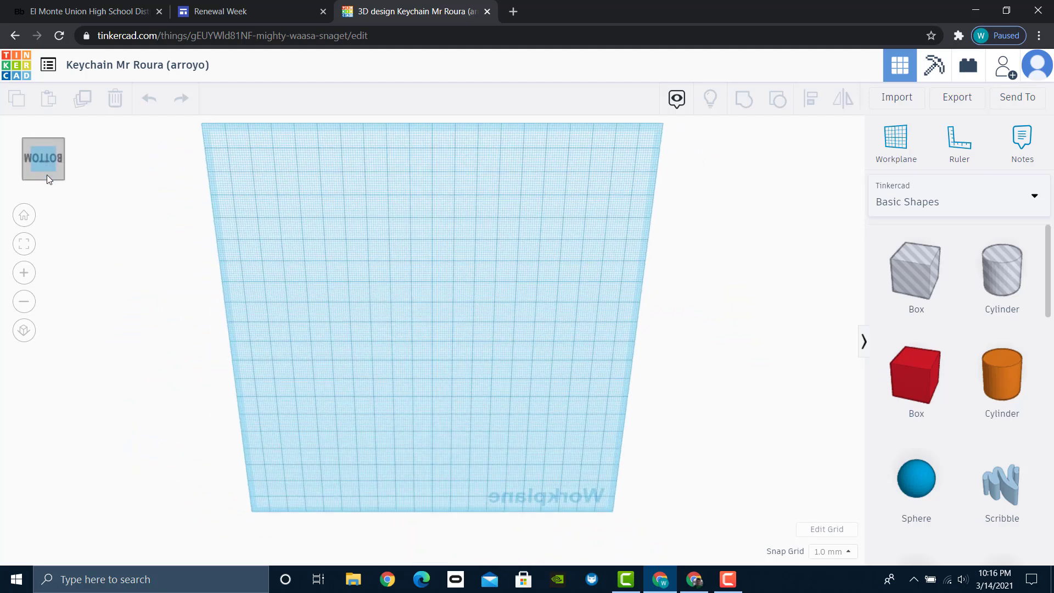
pyautogui.click(47, 176)
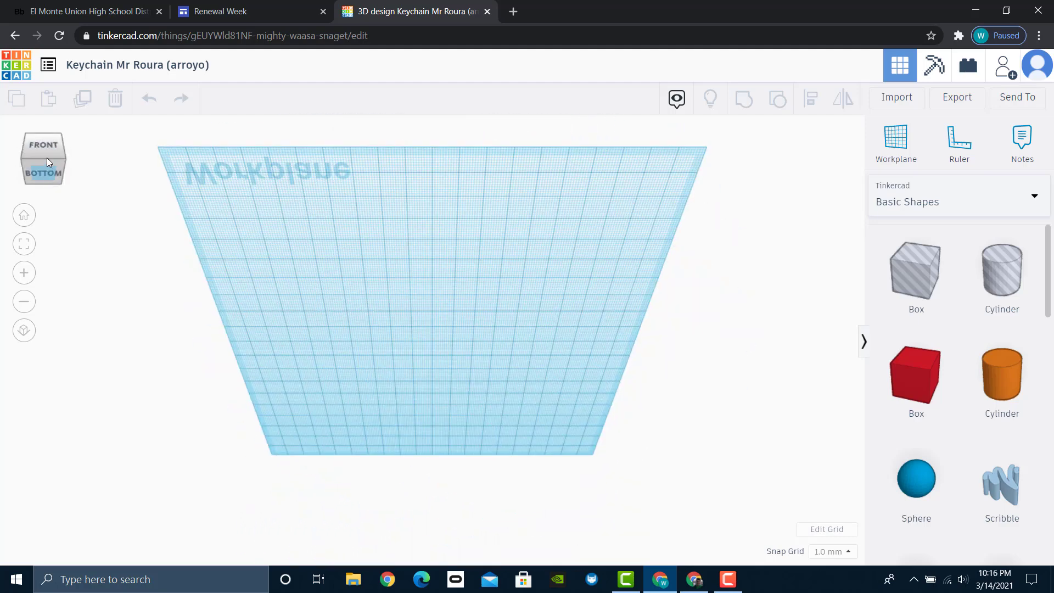
pyautogui.click(47, 153)
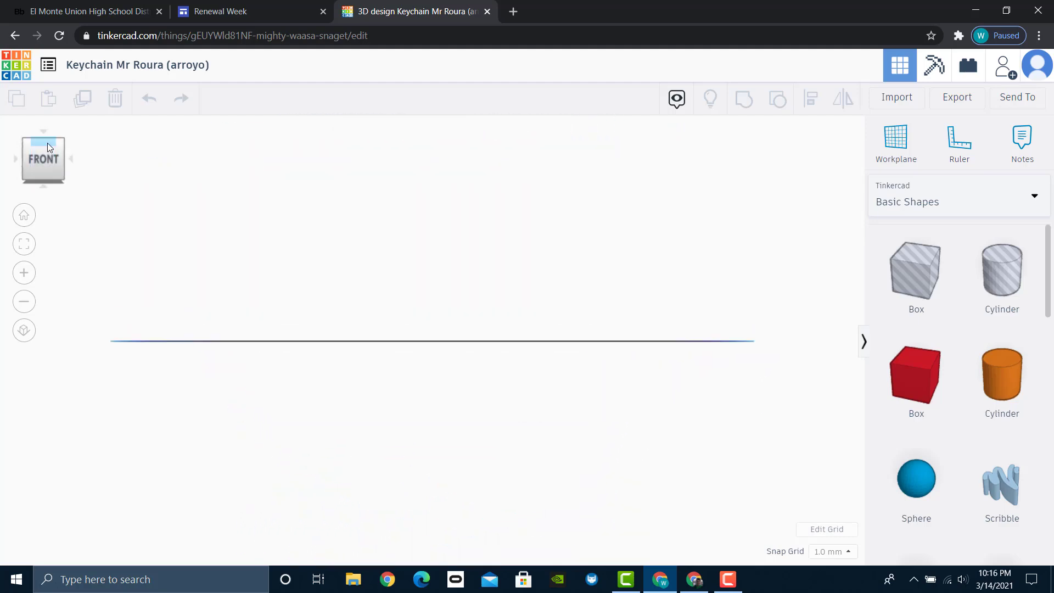
pyautogui.click(48, 144)
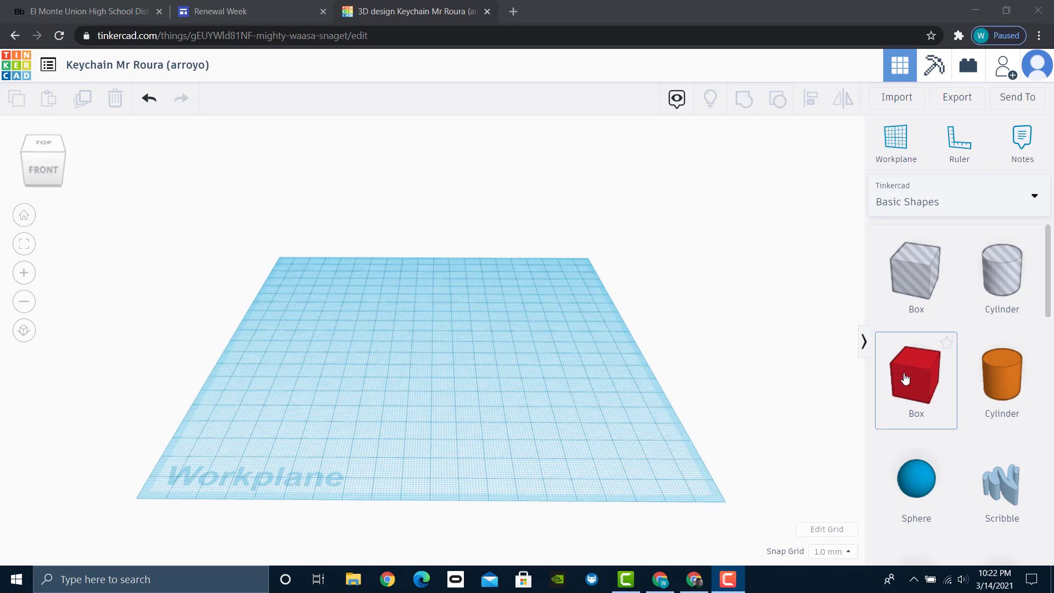
# Step: Place a solid box near the middle of the workplane and set its height to 5 mm
pyautogui.moveTo(904, 375); pyautogui.dragTo(411, 358)
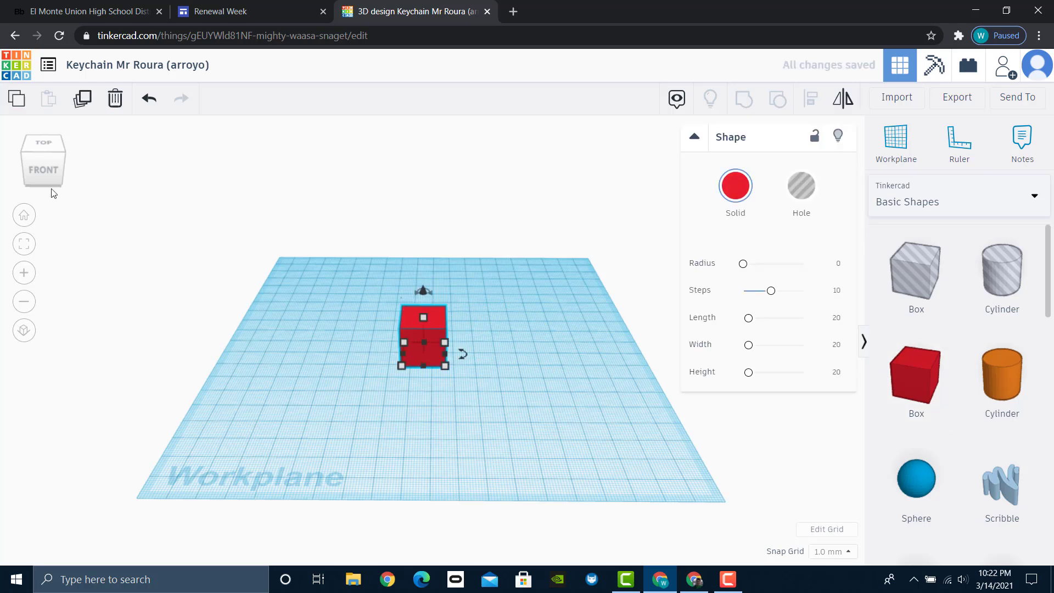
pyautogui.click(37, 175)
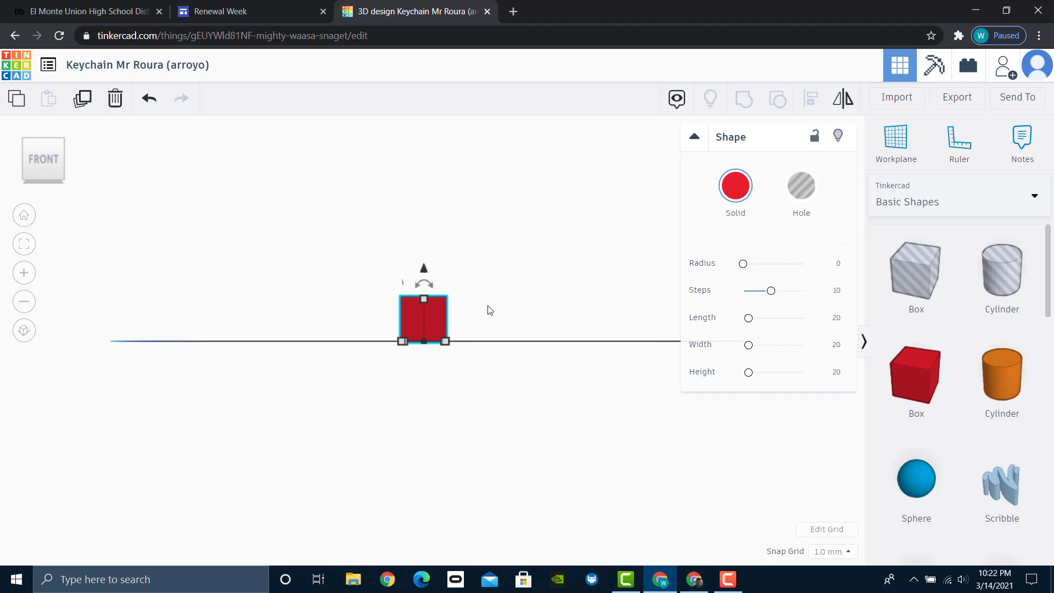
pyautogui.moveTo(487, 310); pyautogui.dragTo(488, 374, button='right')
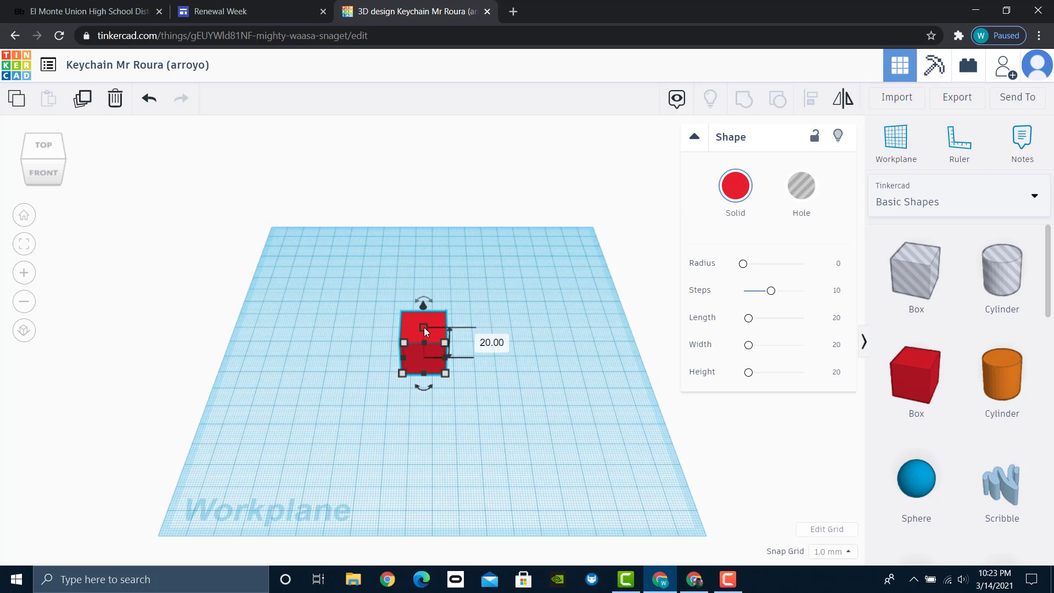
pyautogui.click(484, 344)
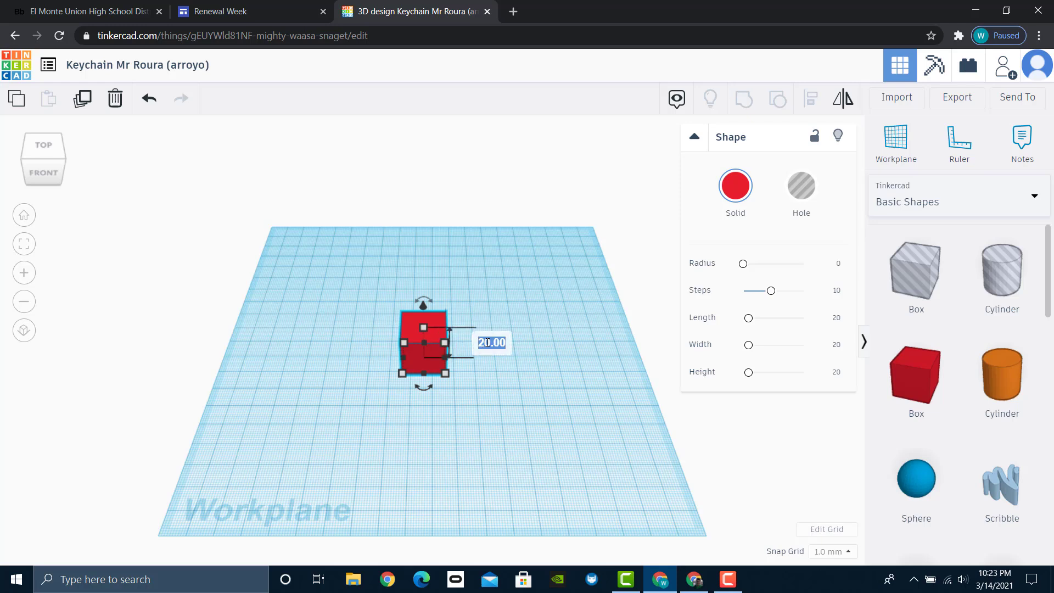
pyautogui.write('5')
pyautogui.press('Return')
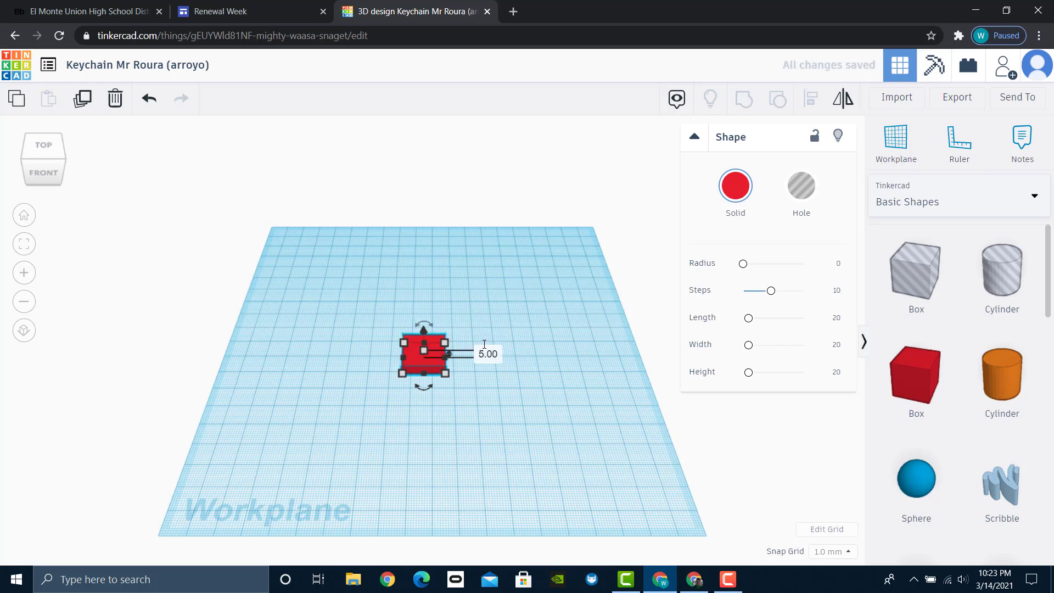
# Step: Set the box's left-to-right length to 60 mm and keep its front-to-back width at 20 mm
pyautogui.moveTo(449, 373)
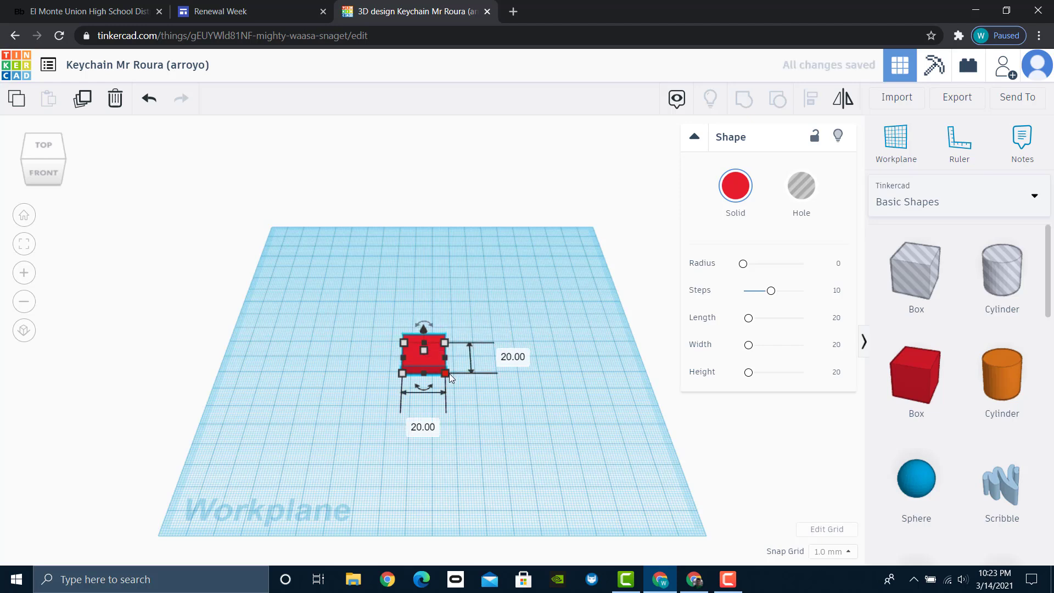
pyautogui.click(420, 426)
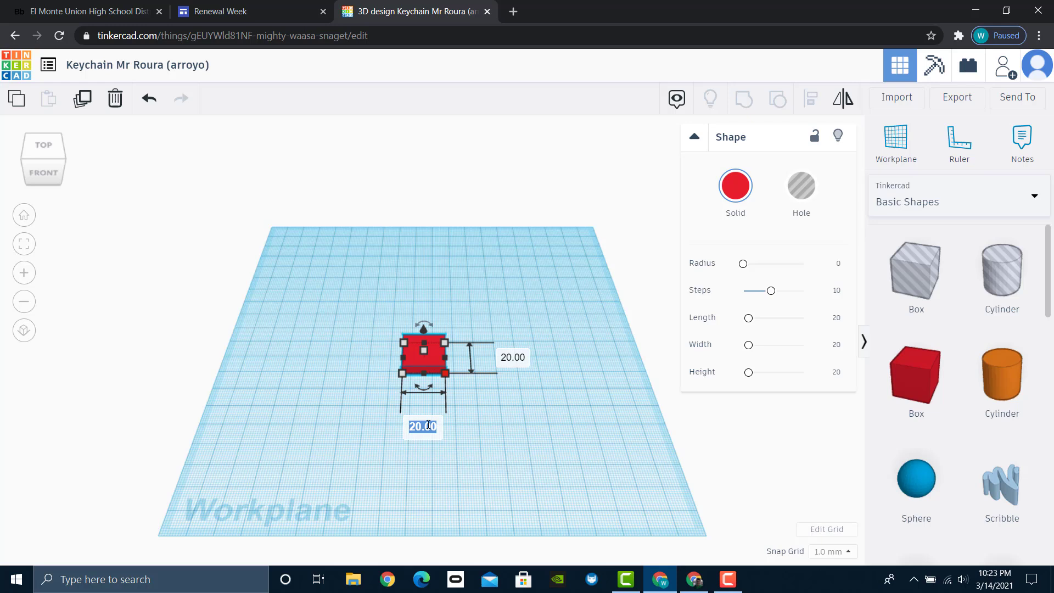
pyautogui.write('60')
pyautogui.press('Return')
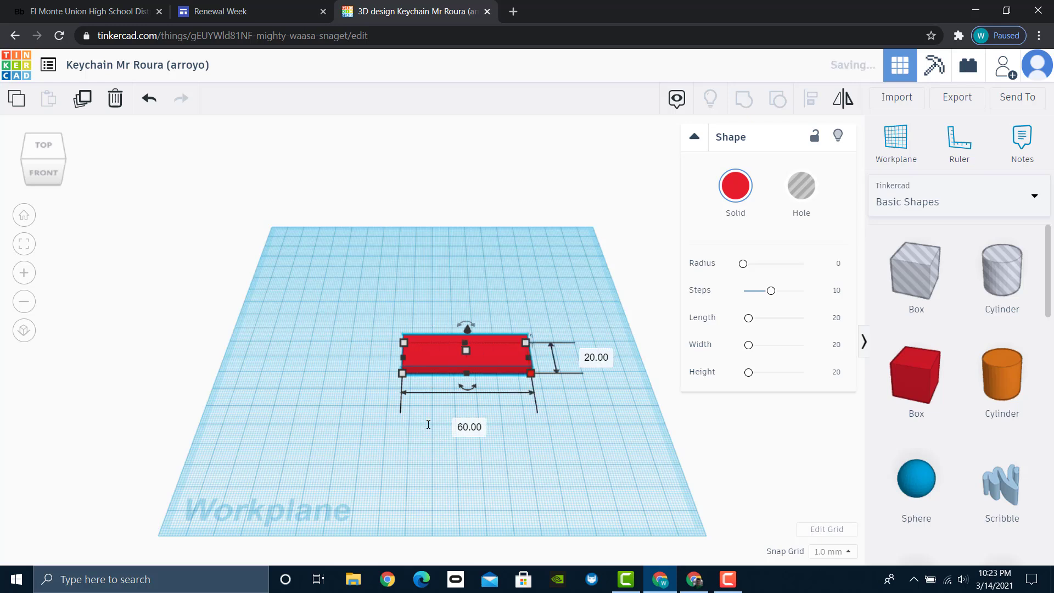
pyautogui.click(592, 357)
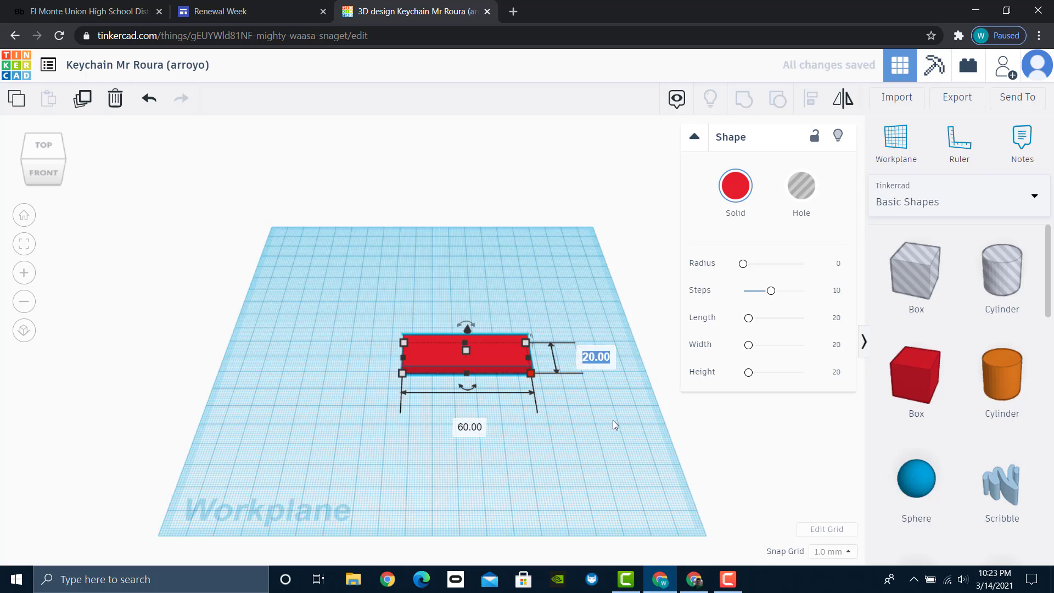
pyautogui.press('Return')
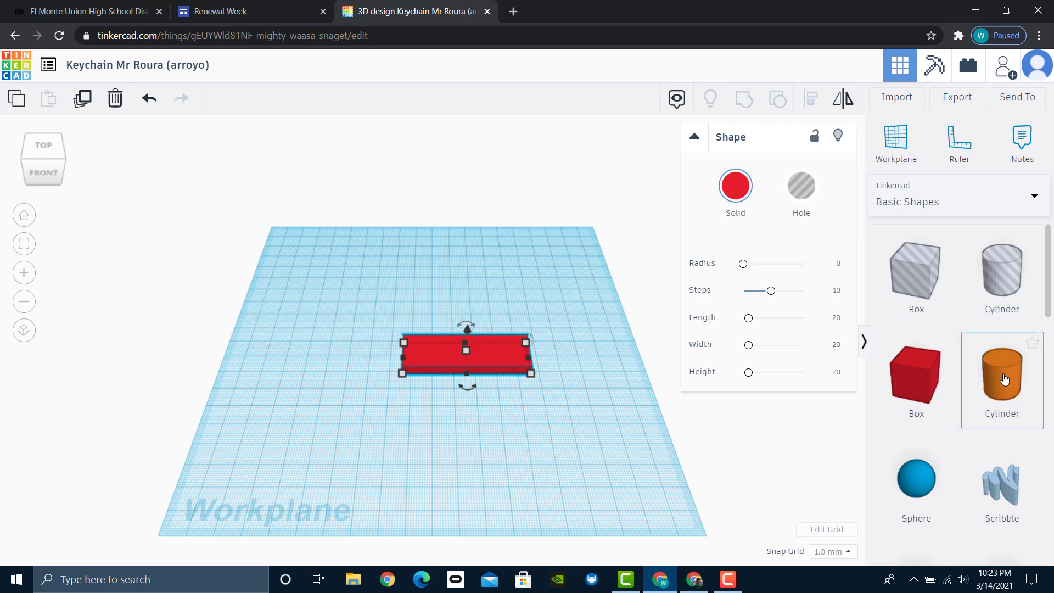
# Step: Place a solid cylinder over the box's left end and lower its height to 5 mm
pyautogui.moveTo(1004, 379); pyautogui.dragTo(407, 357)
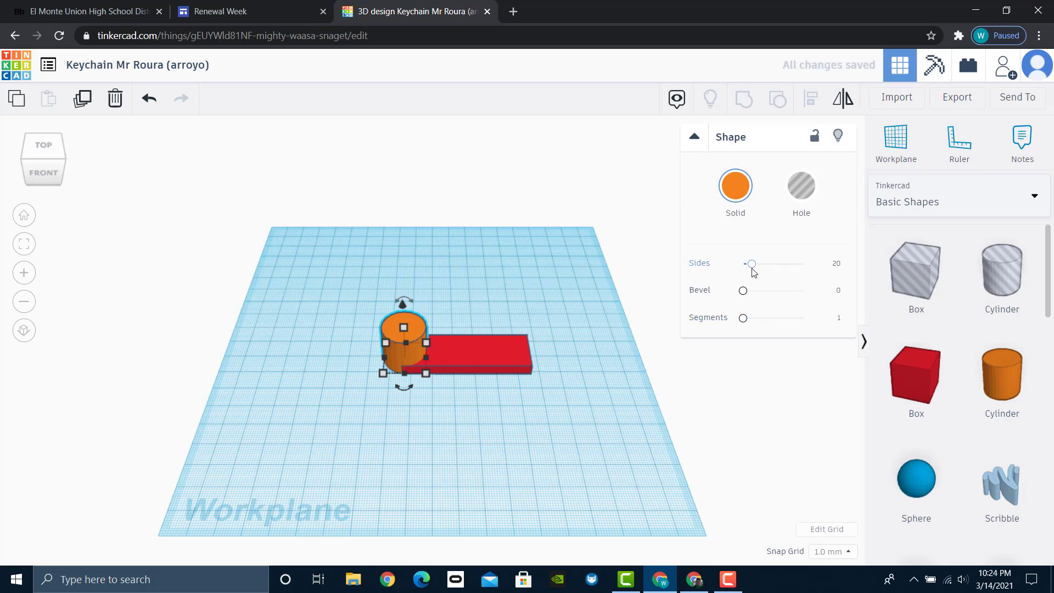
pyautogui.moveTo(404, 327)
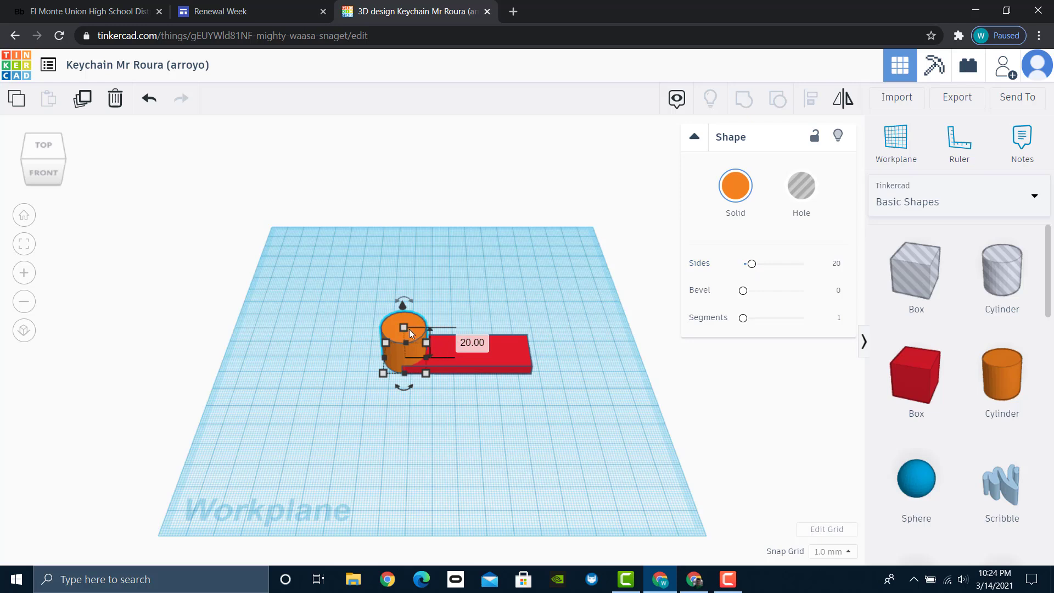
pyautogui.moveTo(403, 327); pyautogui.dragTo(403, 354)
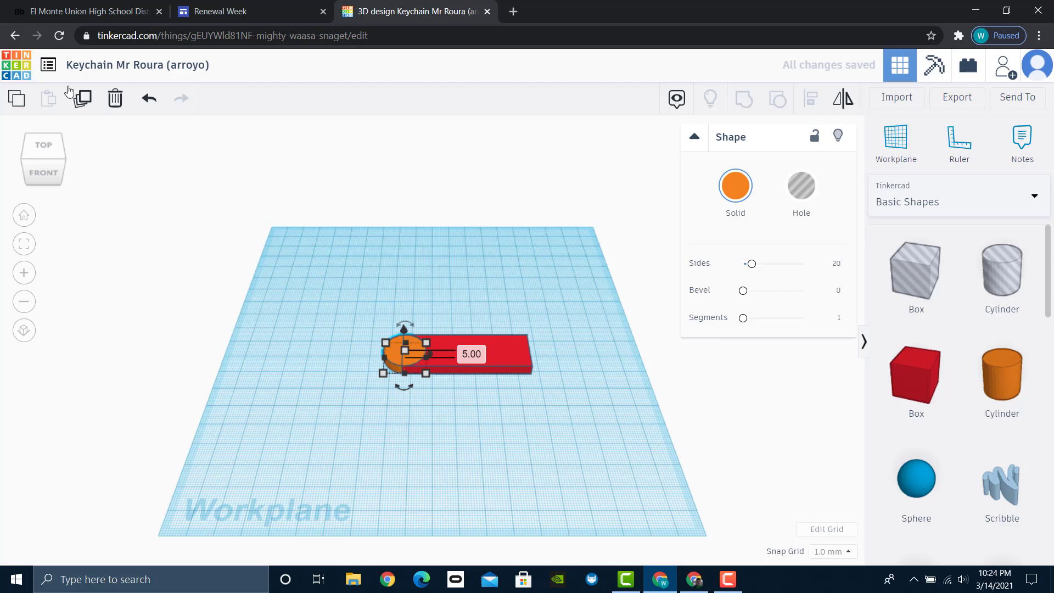
# Step: Nudge the cylinder sideways in the top view until its centre lines up with the box's left edge
pyautogui.moveTo(39, 144); pyautogui.dragTo(43, 149)
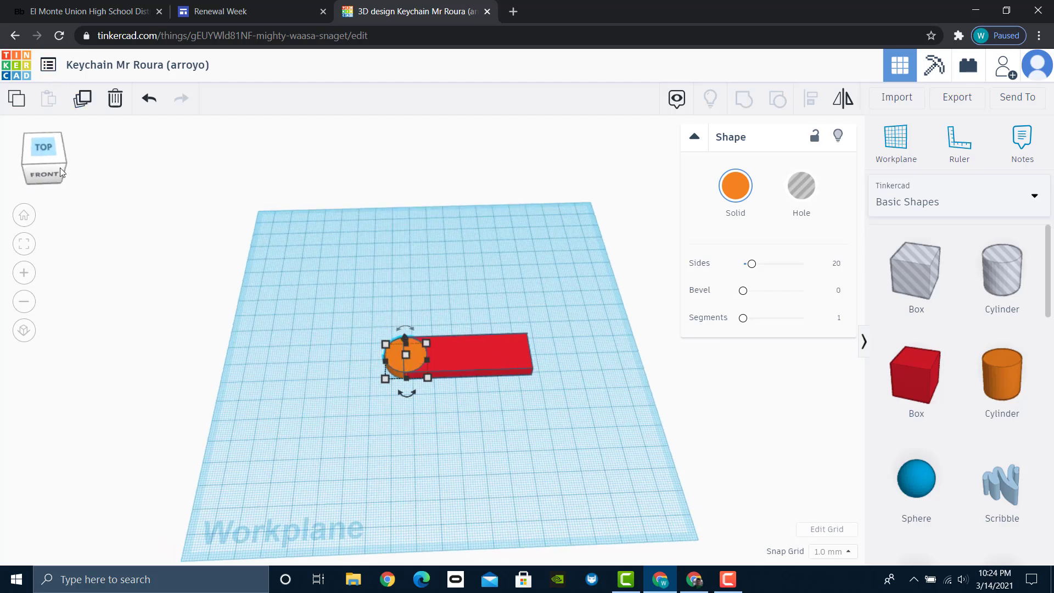
pyautogui.click(44, 147)
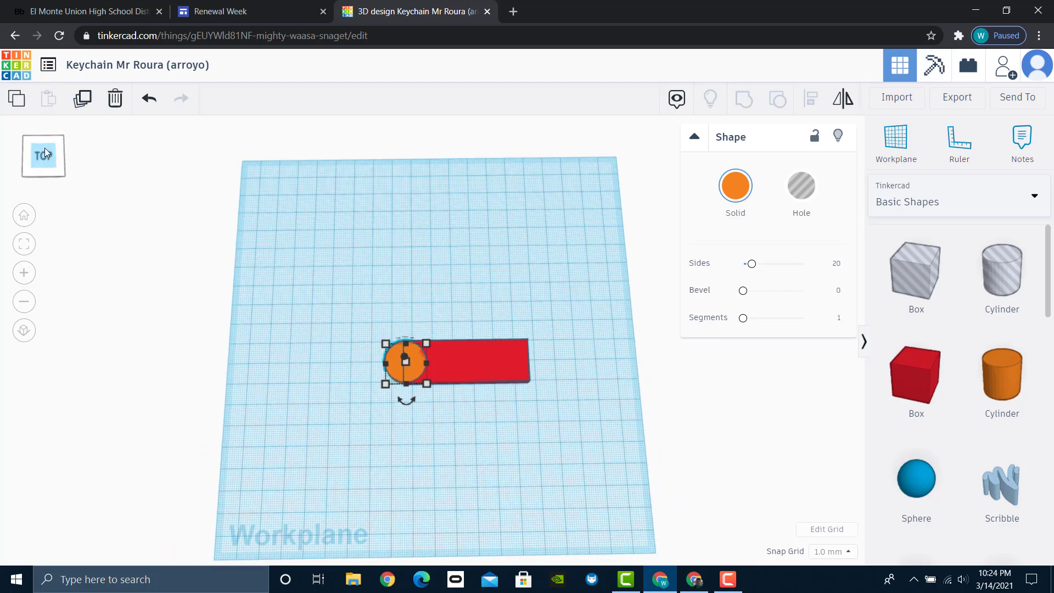
pyautogui.click(408, 308)
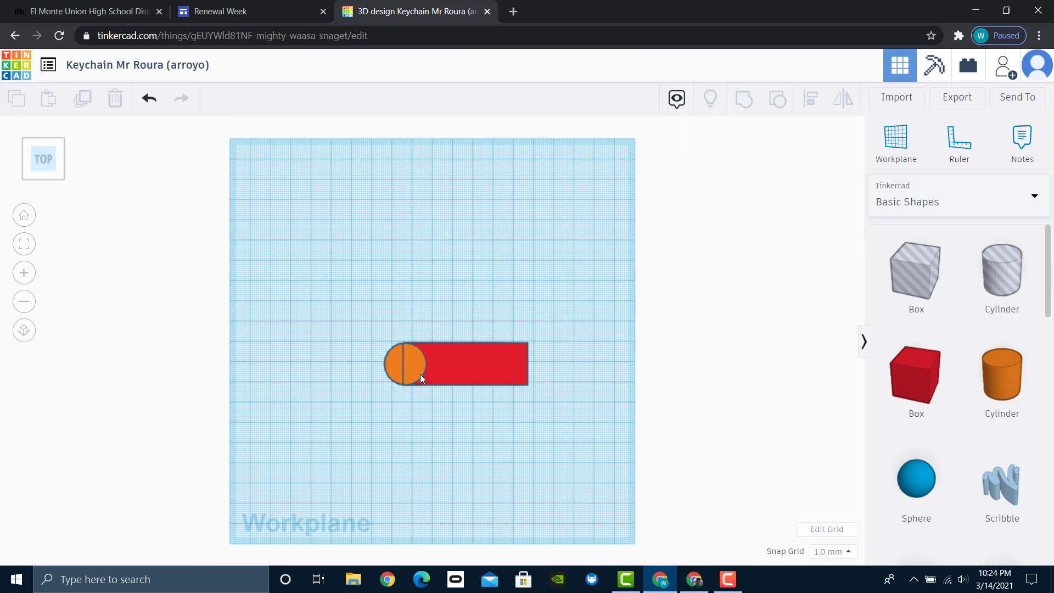
pyautogui.click(393, 364)
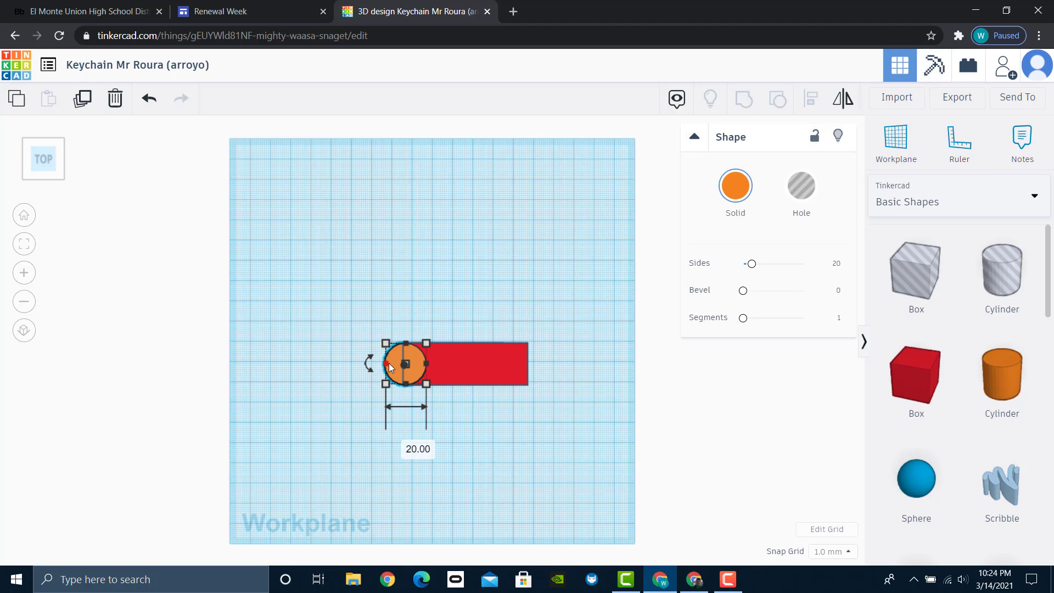
pyautogui.press('Left')
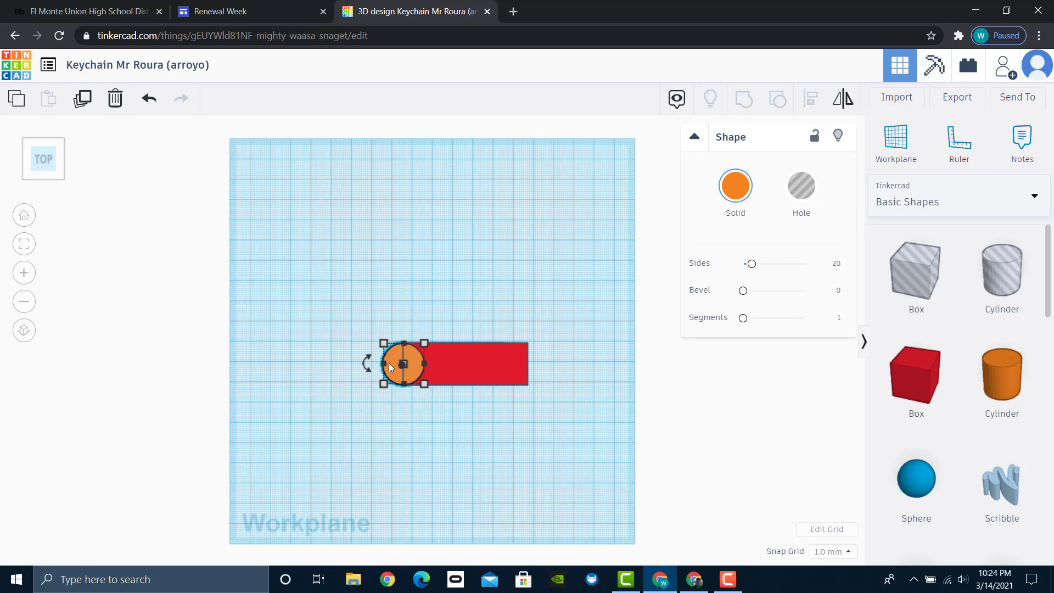
pyautogui.press('Right')
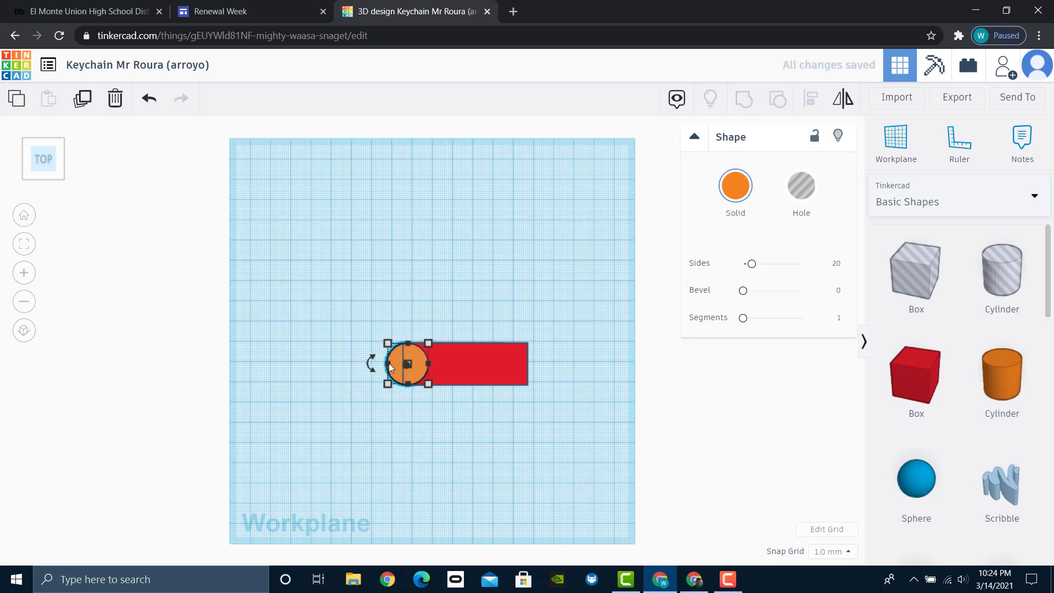
pyautogui.press('Left')
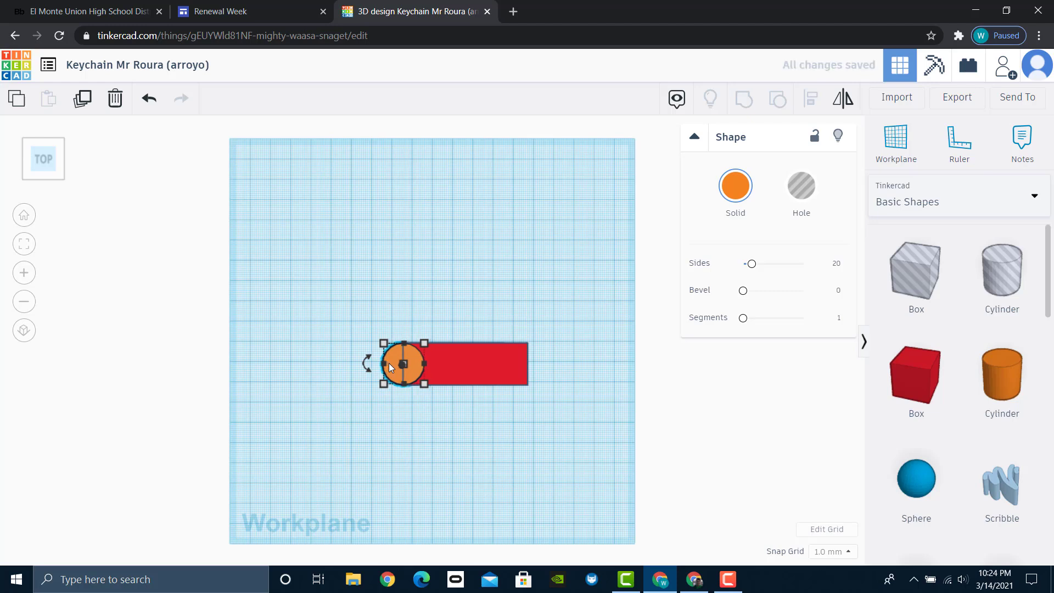
pyautogui.press('Left')
pyautogui.press('Right')
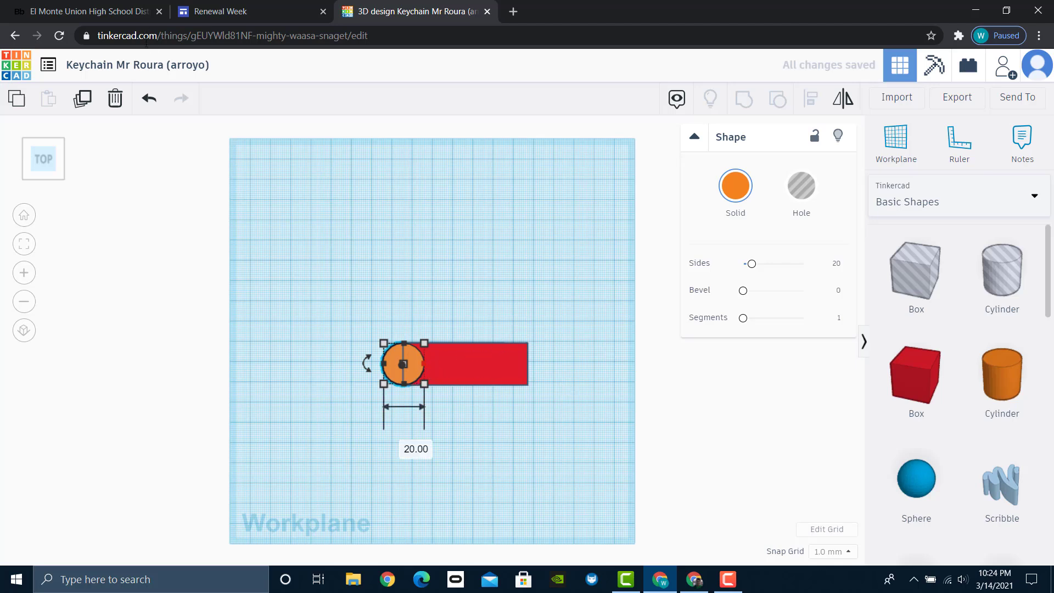
# Step: Duplicate the cylinder and move the copy to the box's right end, centred on that edge
pyautogui.click(83, 103)
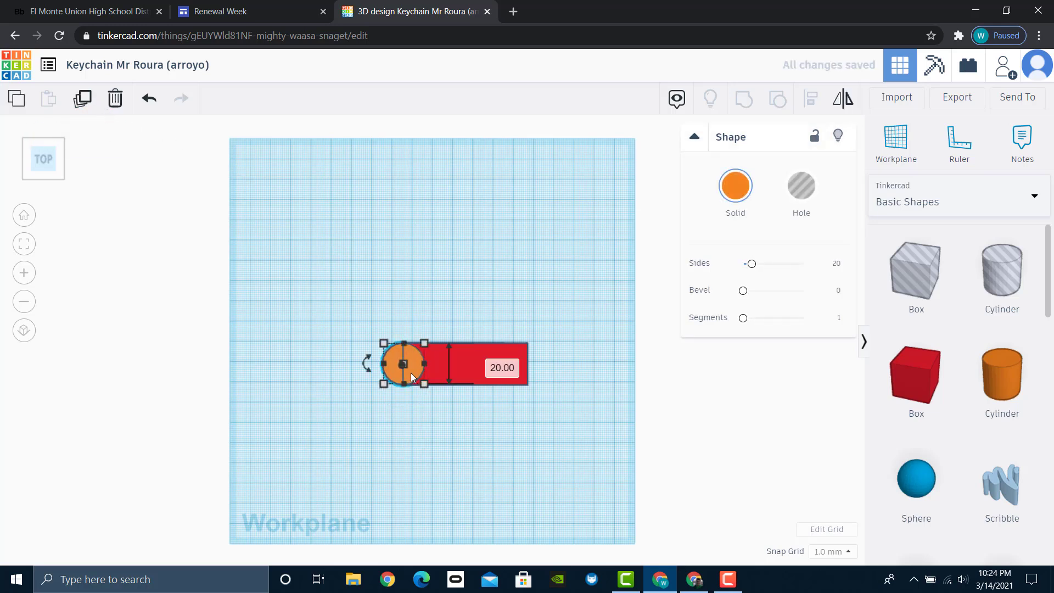
pyautogui.moveTo(409, 374); pyautogui.dragTo(532, 372)
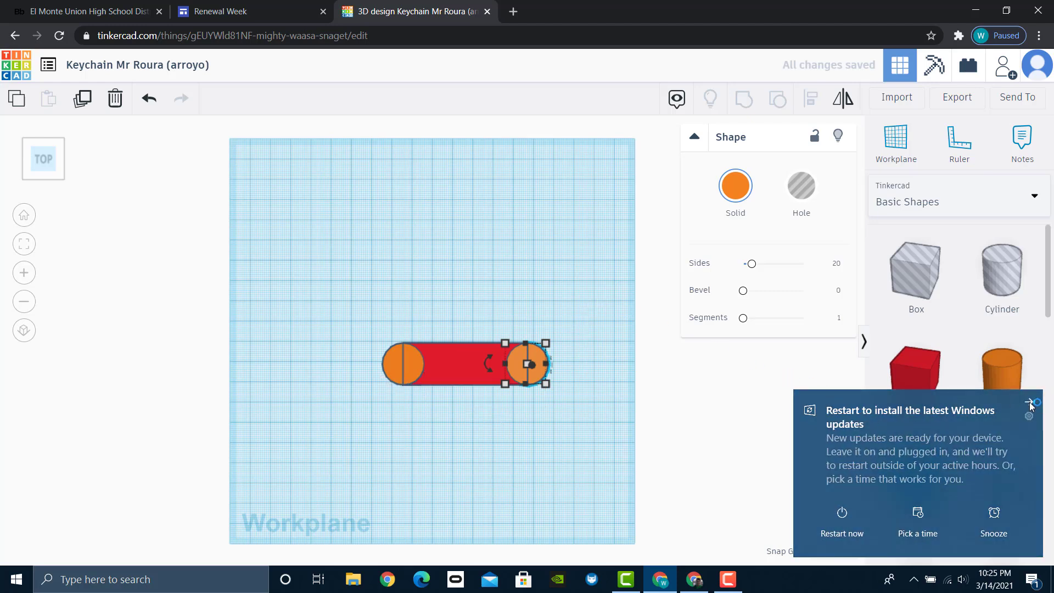
pyautogui.click(1029, 401)
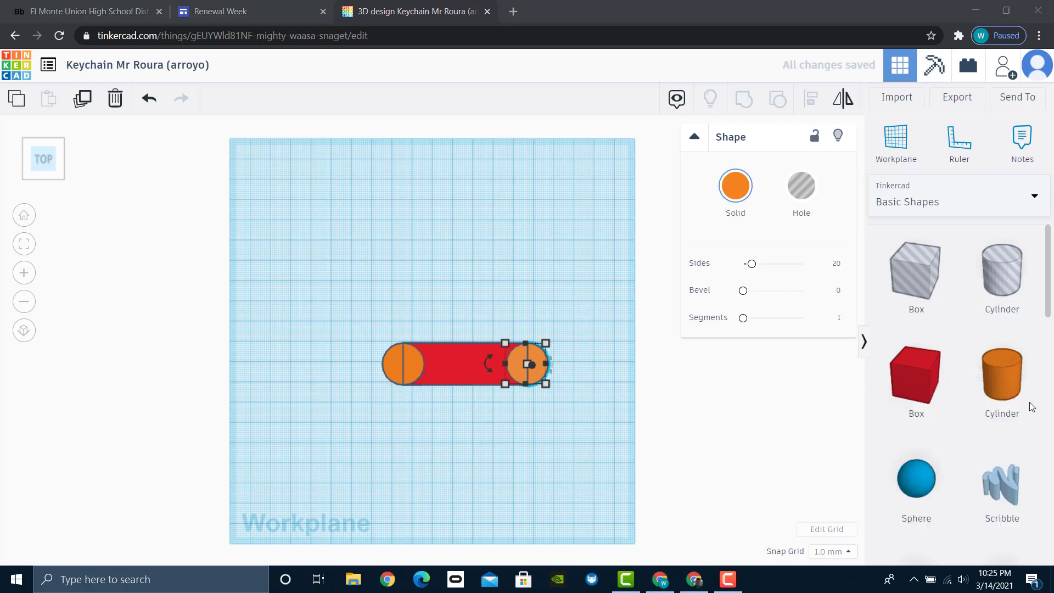
pyautogui.click(609, 453)
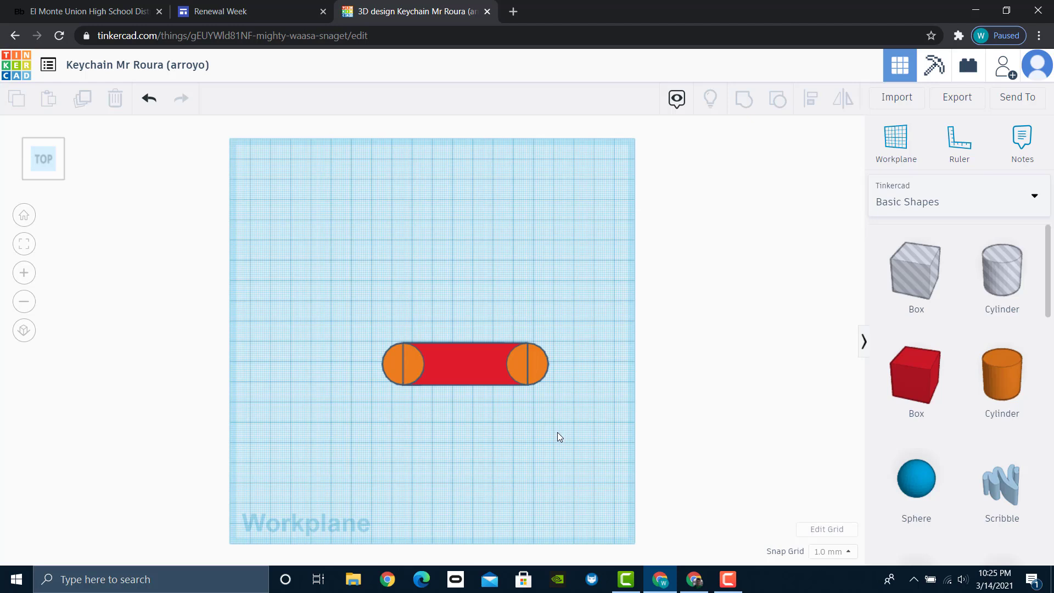
# Step: Group the box and the two end cylinders into one solid rounded base
pyautogui.moveTo(557, 435); pyautogui.dragTo(332, 328)
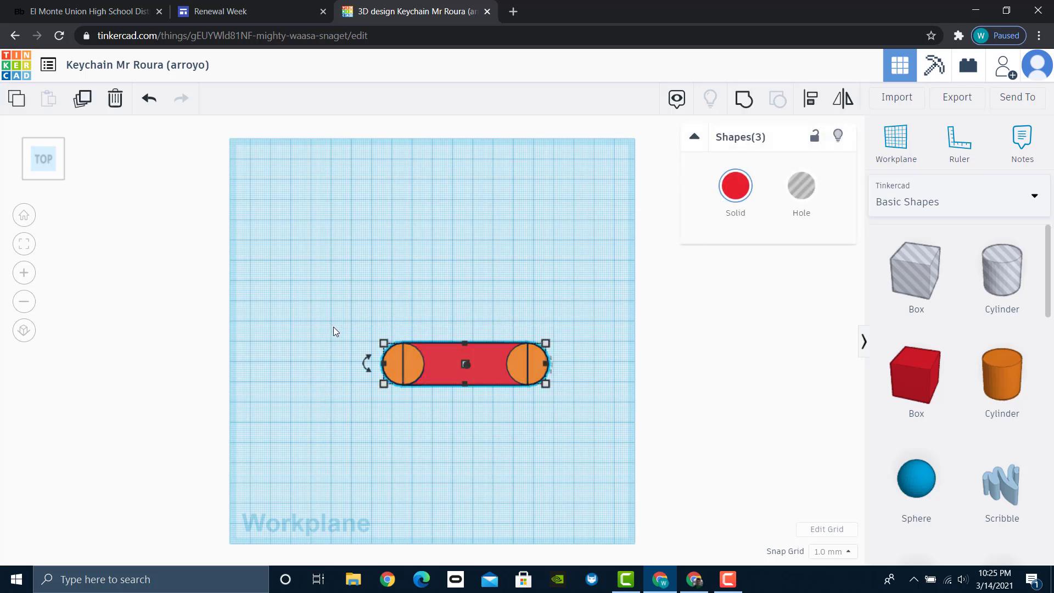
pyautogui.click(744, 102)
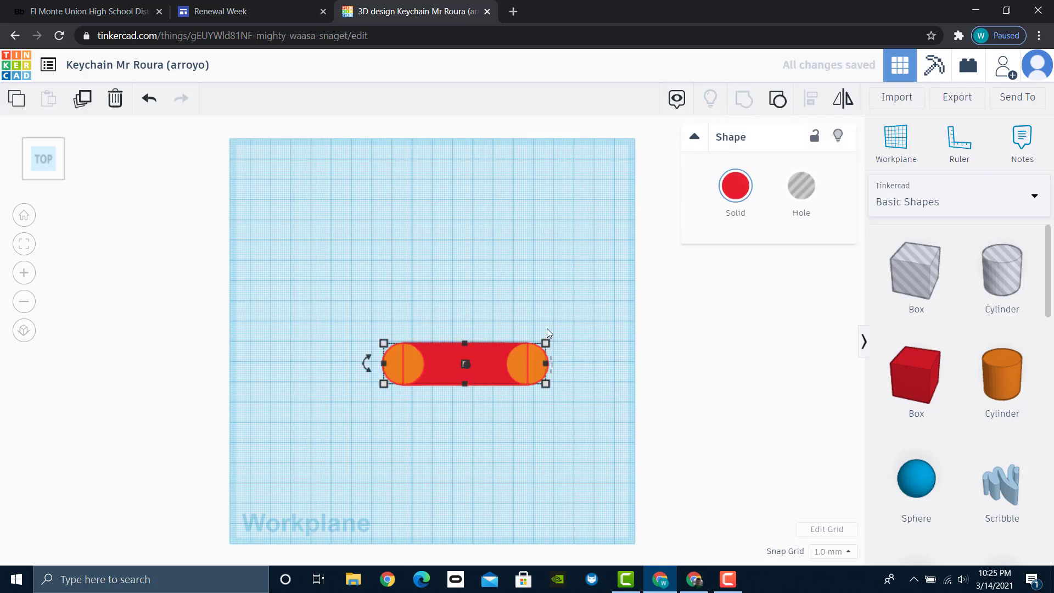
pyautogui.click(526, 257)
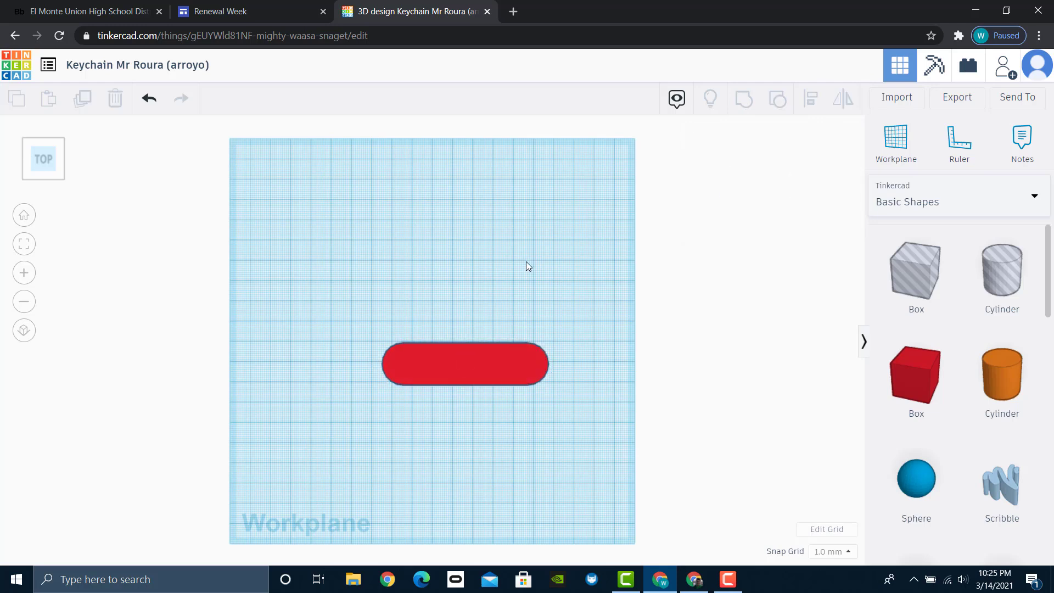
# Step: Place a Text shape on the workplane in front of the rounded base
pyautogui.click(40, 176)
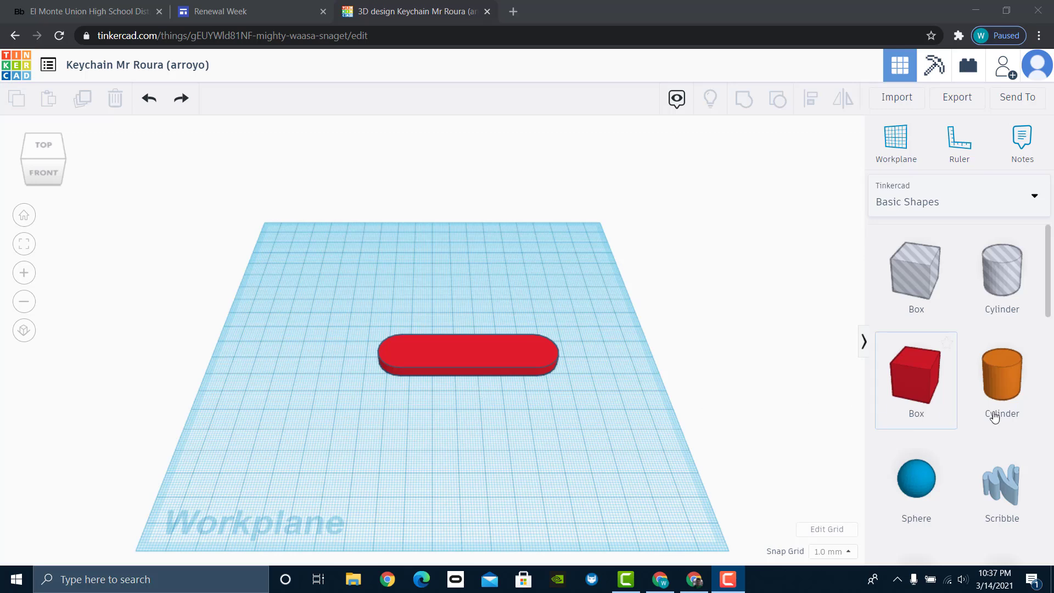
pyautogui.scroll(-2, 1019, 377)
pyautogui.scroll(-6, 1020, 377)
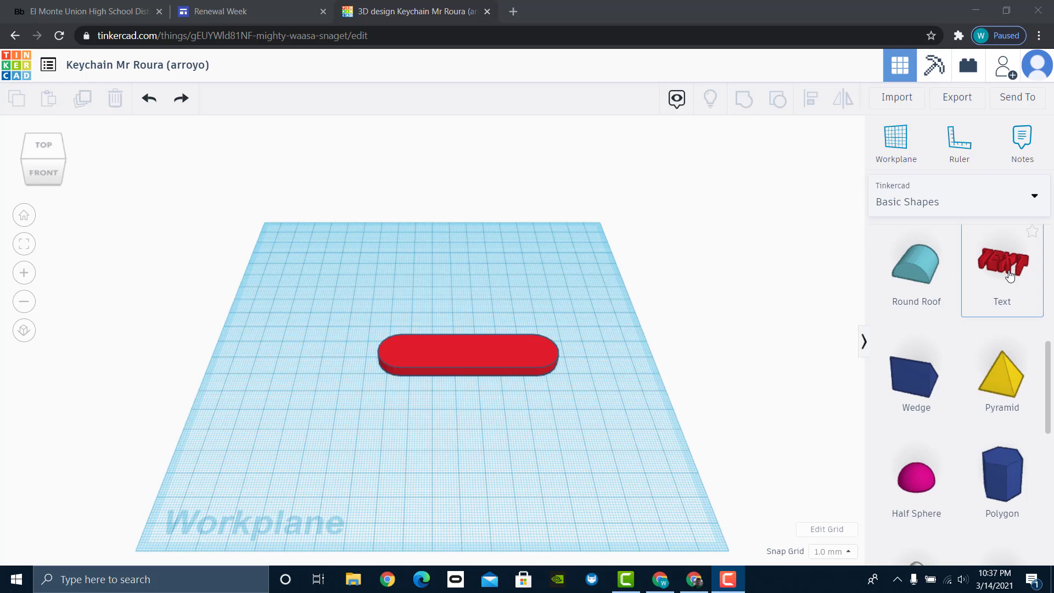
pyautogui.click(1009, 277)
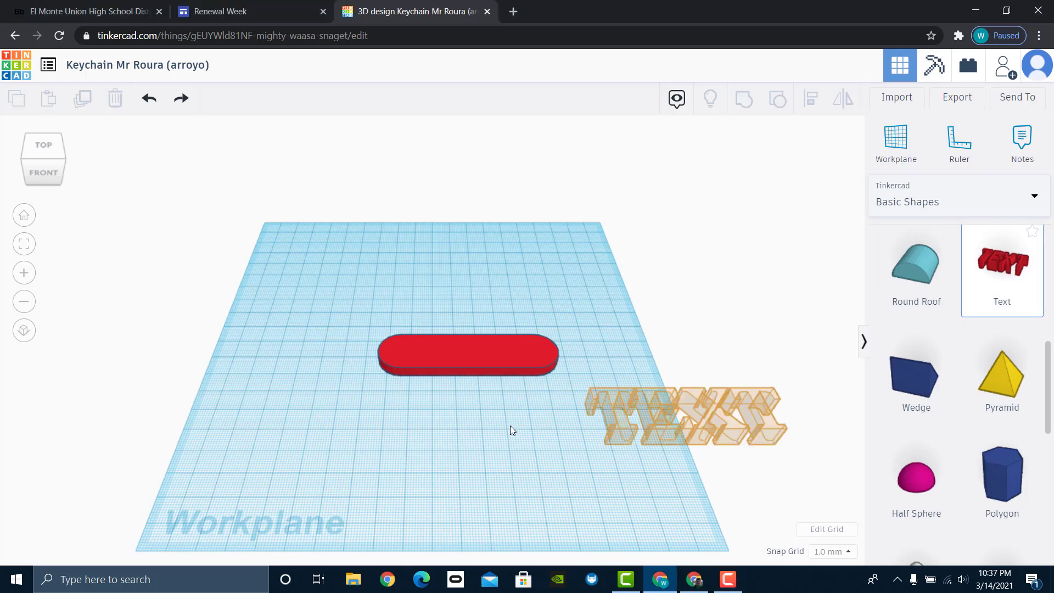
pyautogui.click(507, 444)
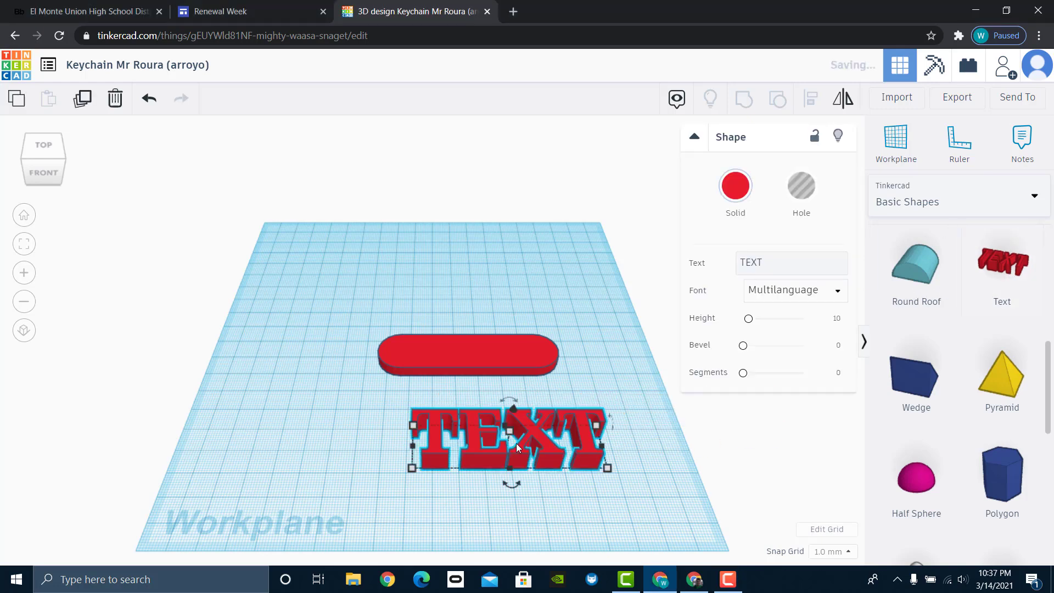
# Step: Replace the shape's default text with the keychain owner's surname
pyautogui.click(775, 257)
pyautogui.press('BackSpace')
pyautogui.press('BackSpace')
pyautogui.press('BackSpace')
pyautogui.press('BackSpace')
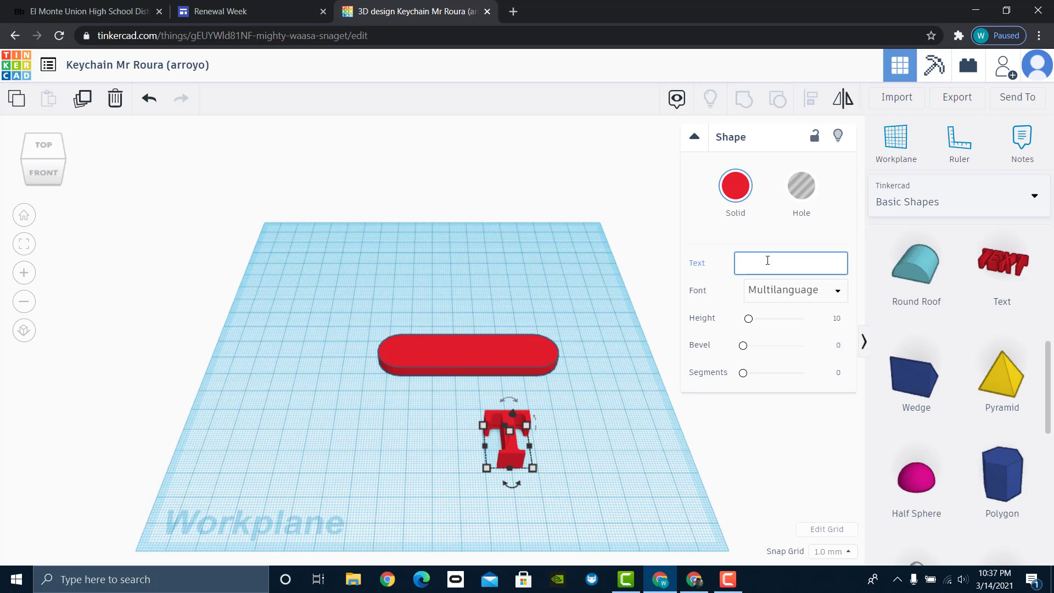
pyautogui.write('Rour')
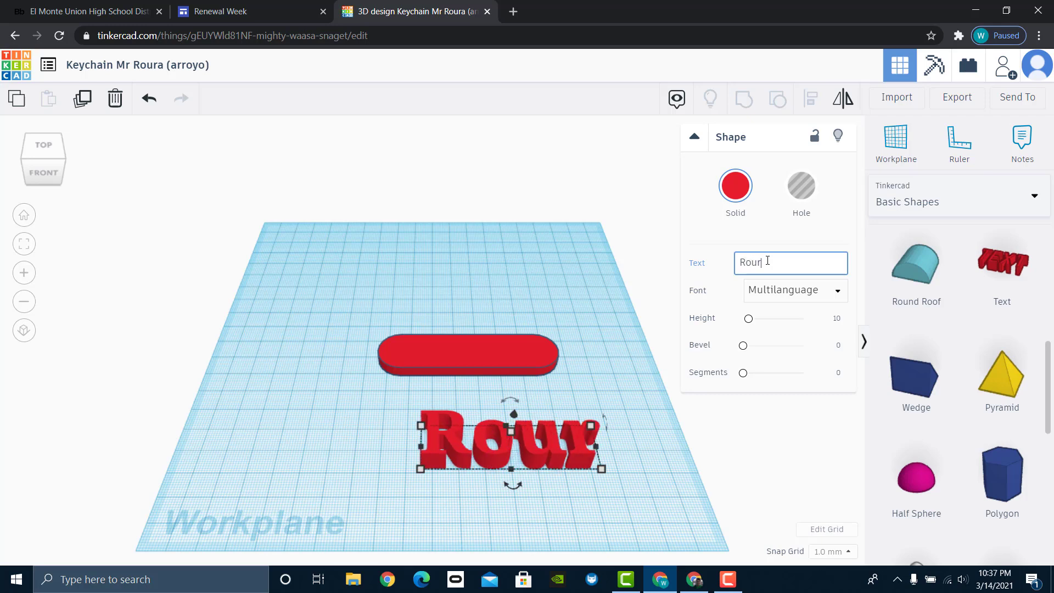
pyautogui.write('a')
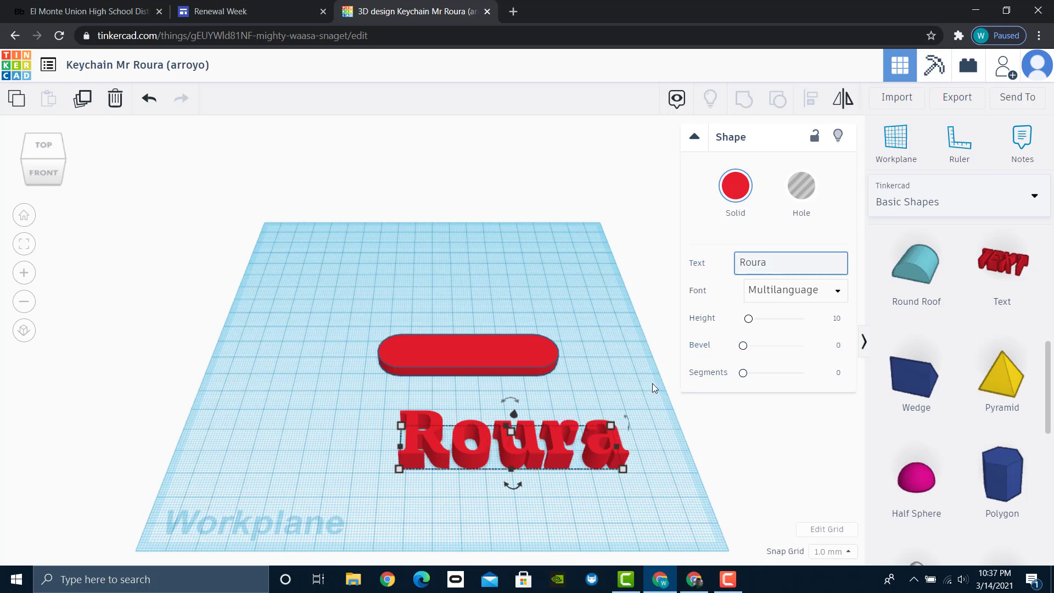
# Step: Try the Sans, Sans Mono and Serif fonts on the name and return it to Multilanguage
pyautogui.click(836, 294)
pyautogui.click(826, 333)
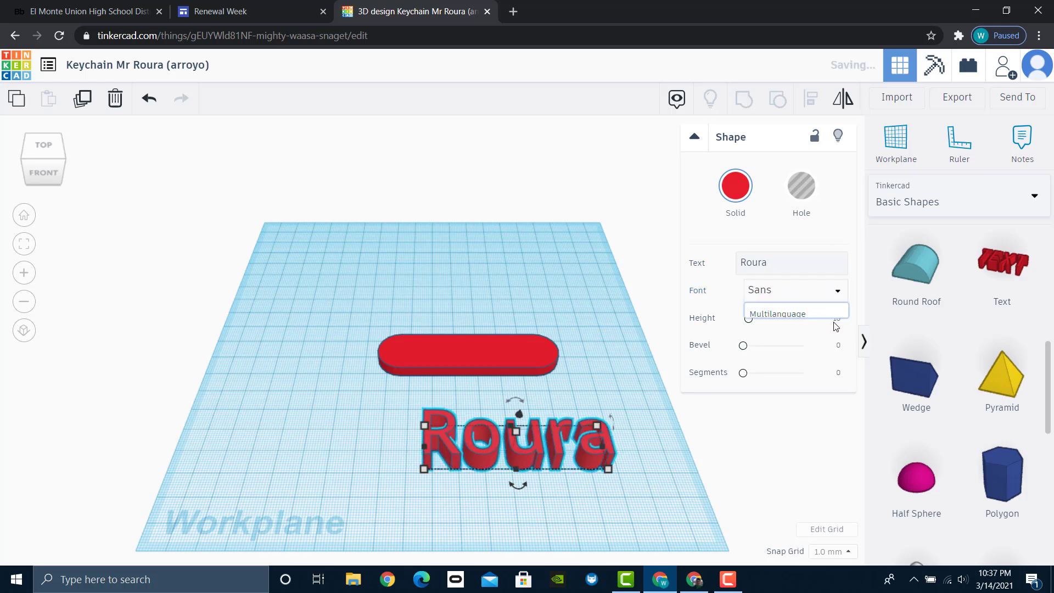
pyautogui.click(838, 296)
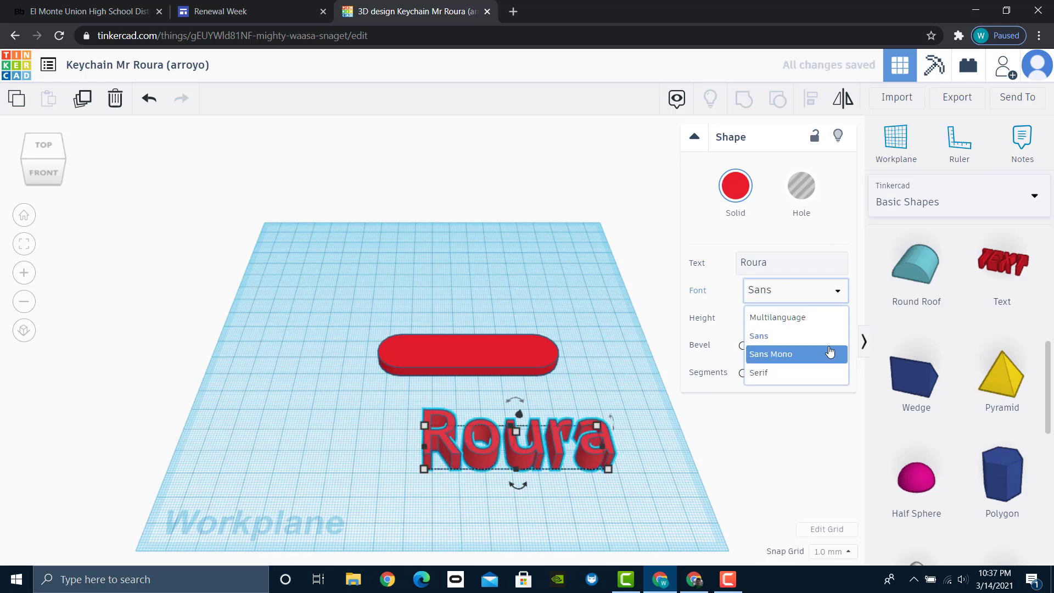
pyautogui.click(832, 352)
pyautogui.click(837, 291)
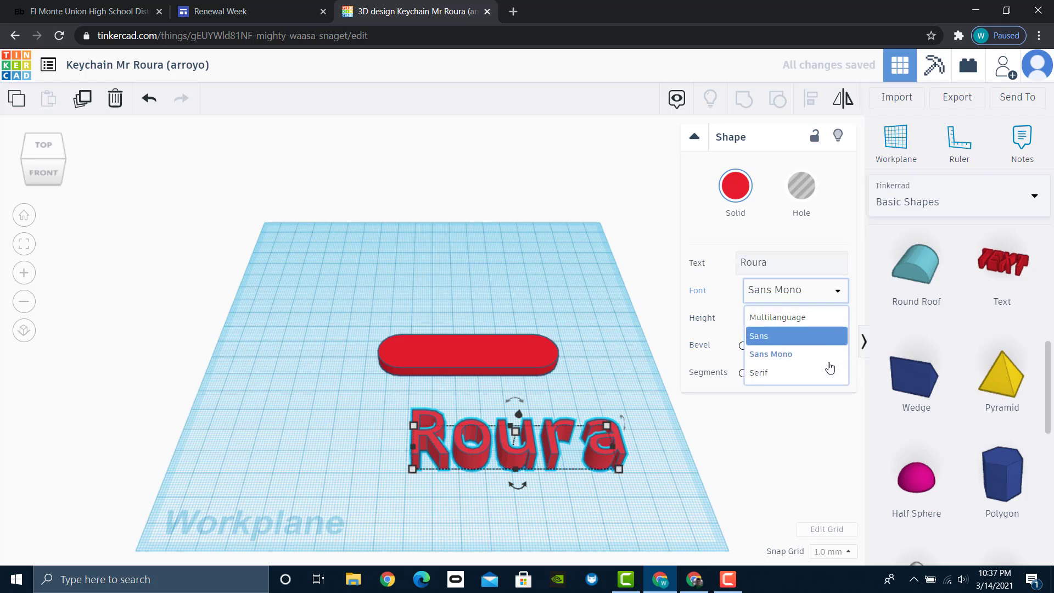
pyautogui.click(833, 378)
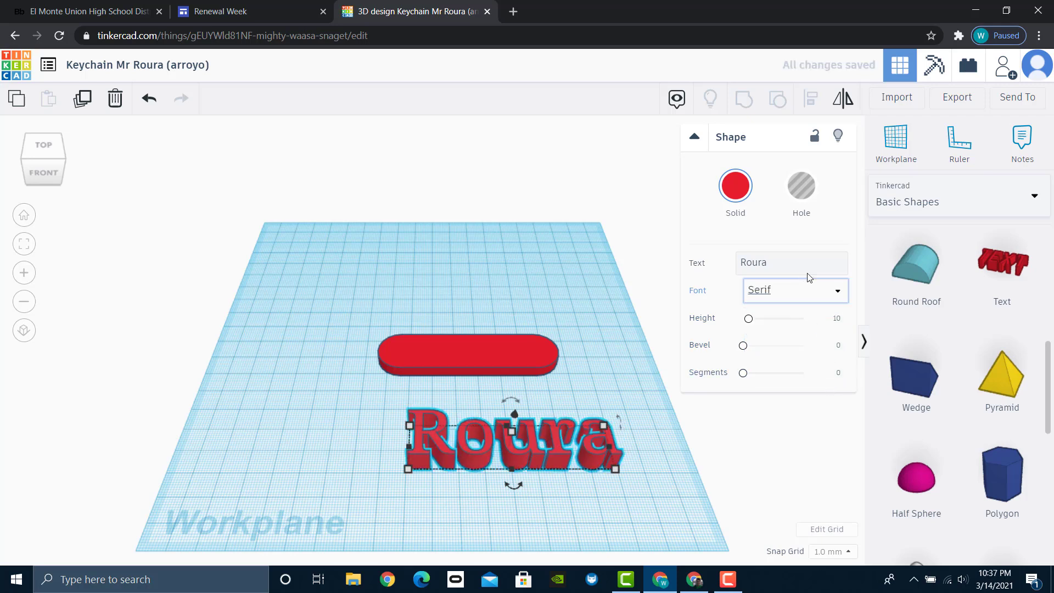
pyautogui.click(832, 294)
pyautogui.click(816, 312)
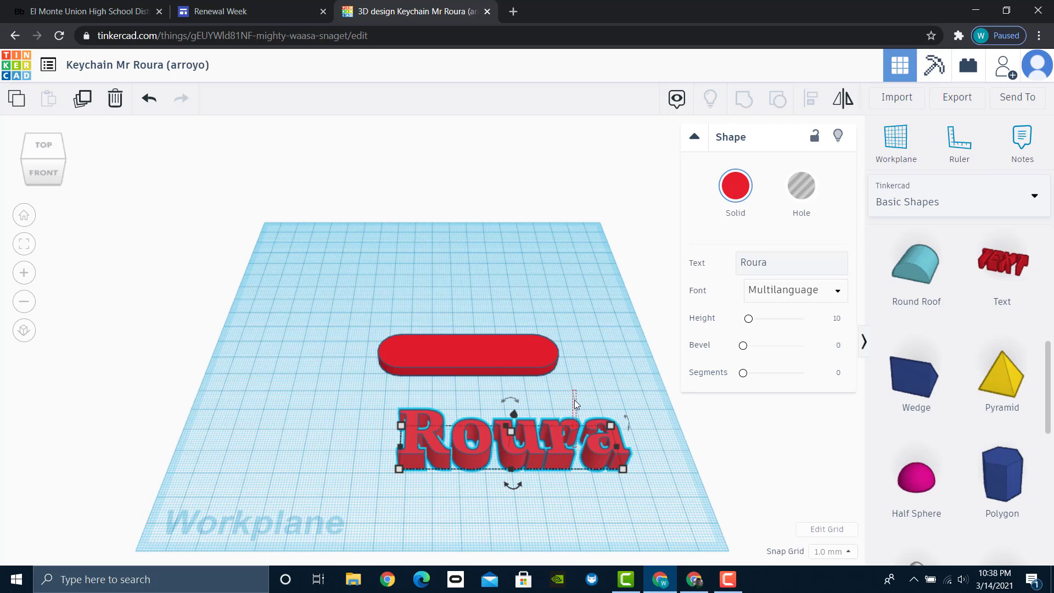
# Step: Fit the name onto the rounded base at about 63 by 12 mm and shift the base to centre it front to back around the letters
pyautogui.moveTo(549, 438); pyautogui.dragTo(540, 365)
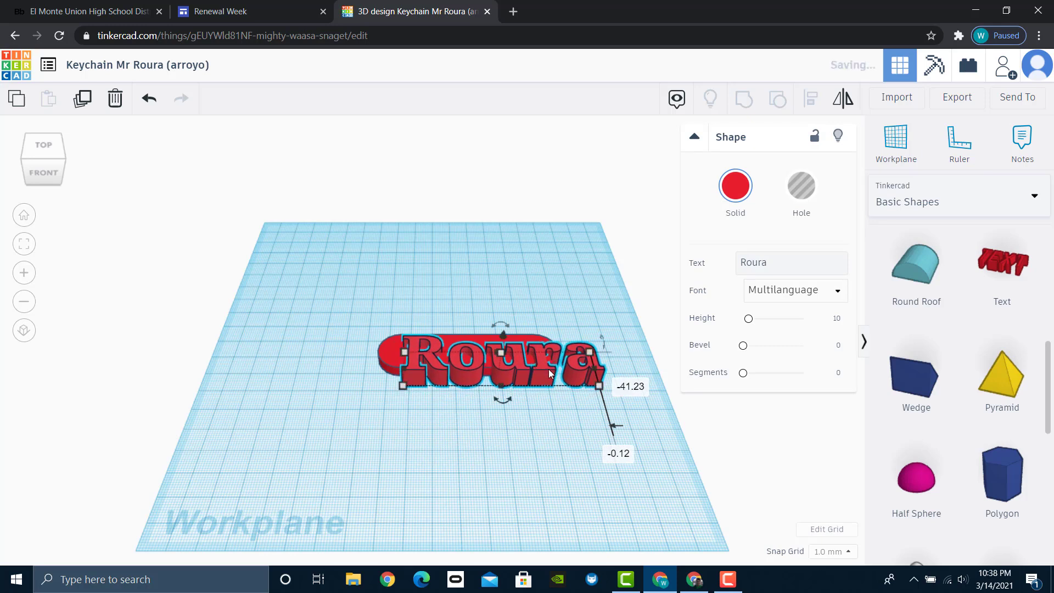
pyautogui.moveTo(600, 386); pyautogui.dragTo(546, 373)
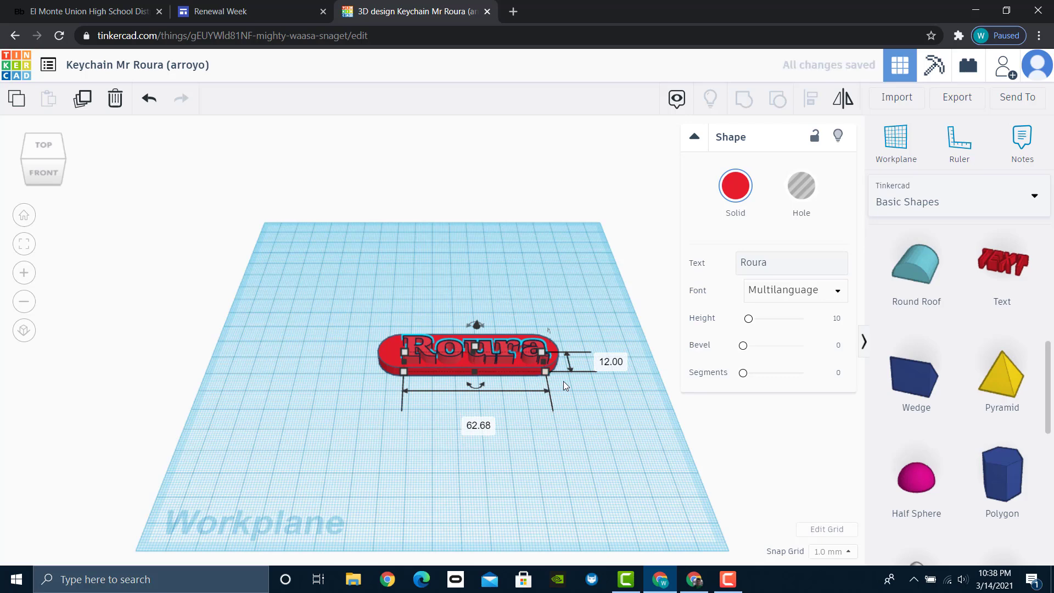
pyautogui.click(45, 146)
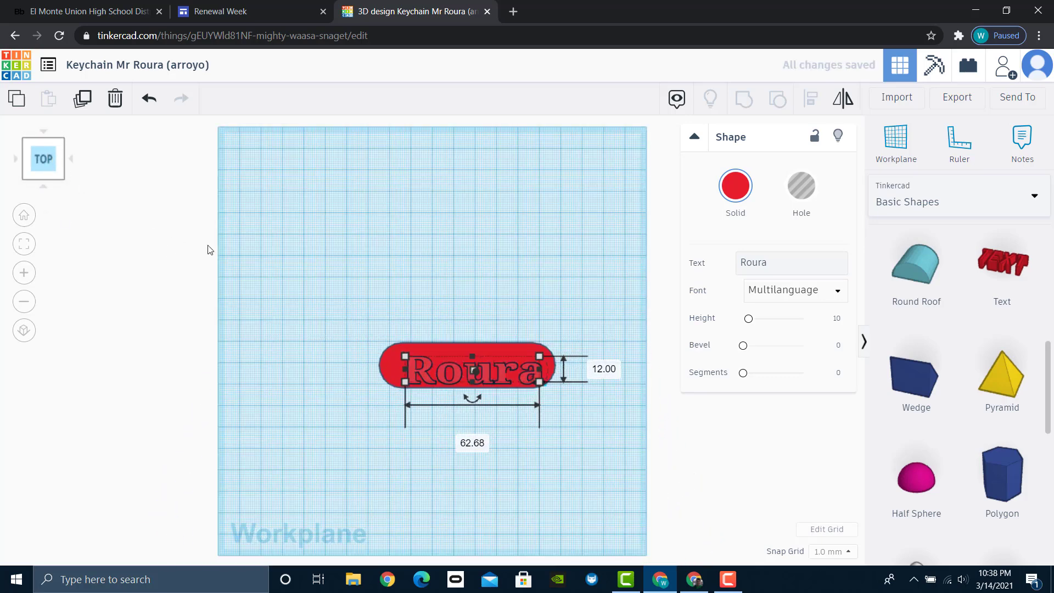
pyautogui.moveTo(446, 373); pyautogui.dragTo(444, 379)
pyautogui.click(497, 289)
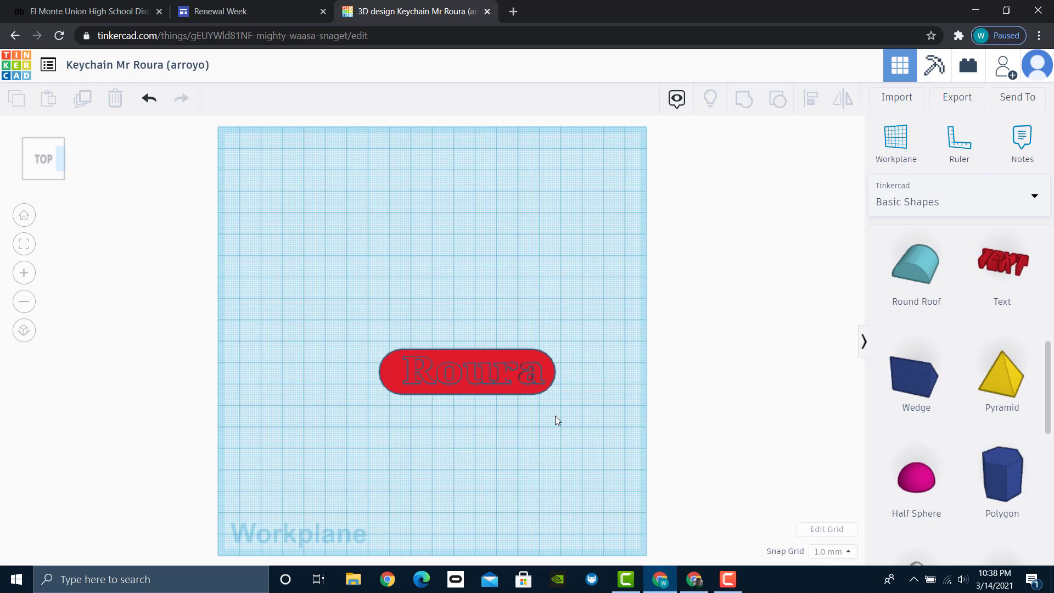
# Step: Turn the name text into a hole and group it with the base to cut the letters through
pyautogui.moveTo(555, 416); pyautogui.dragTo(351, 311)
pyautogui.click(410, 379)
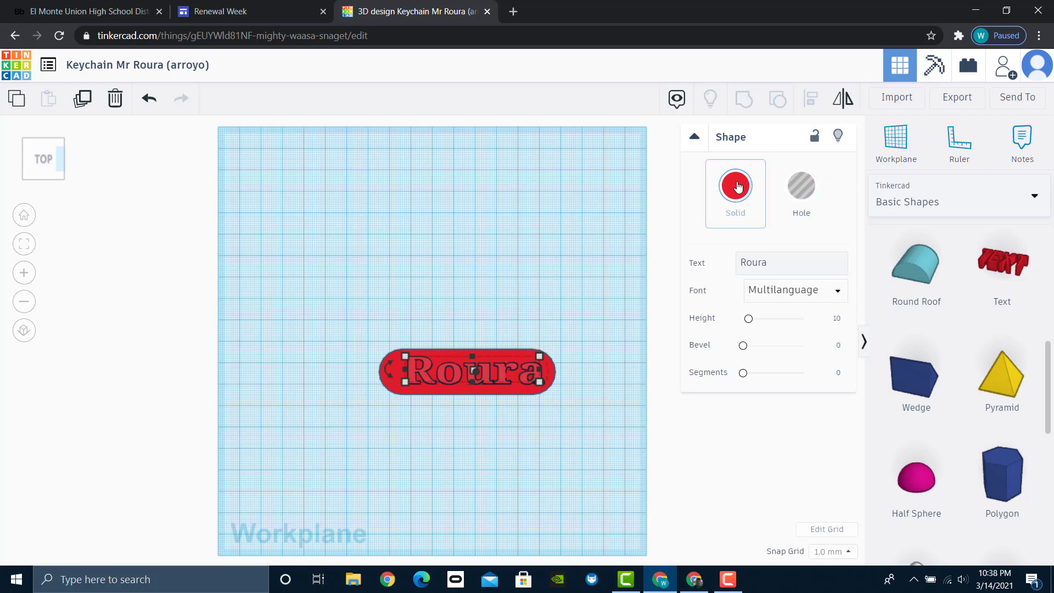
pyautogui.click(797, 188)
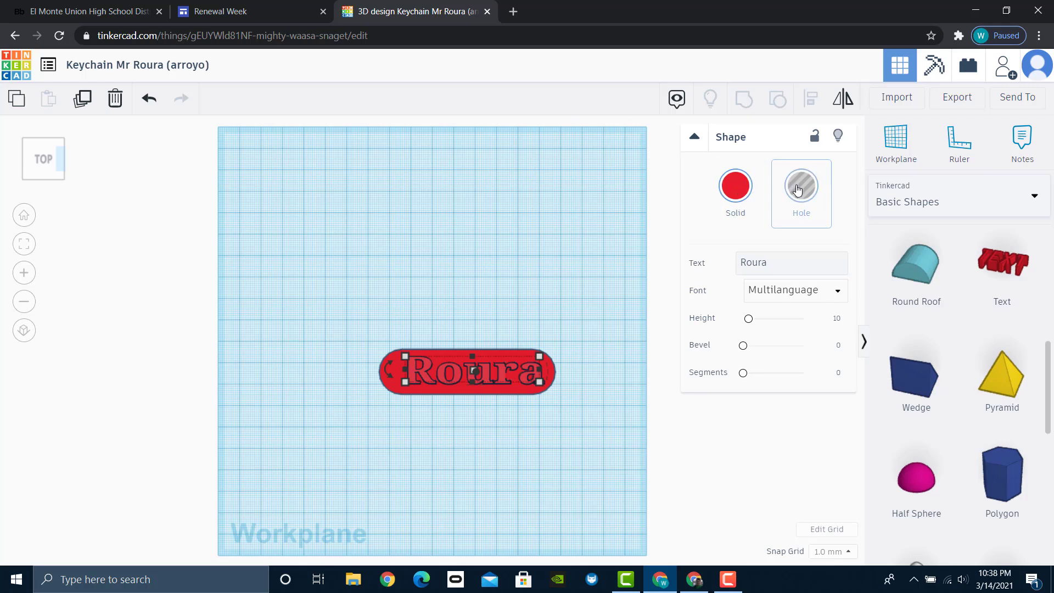
pyautogui.click(548, 442)
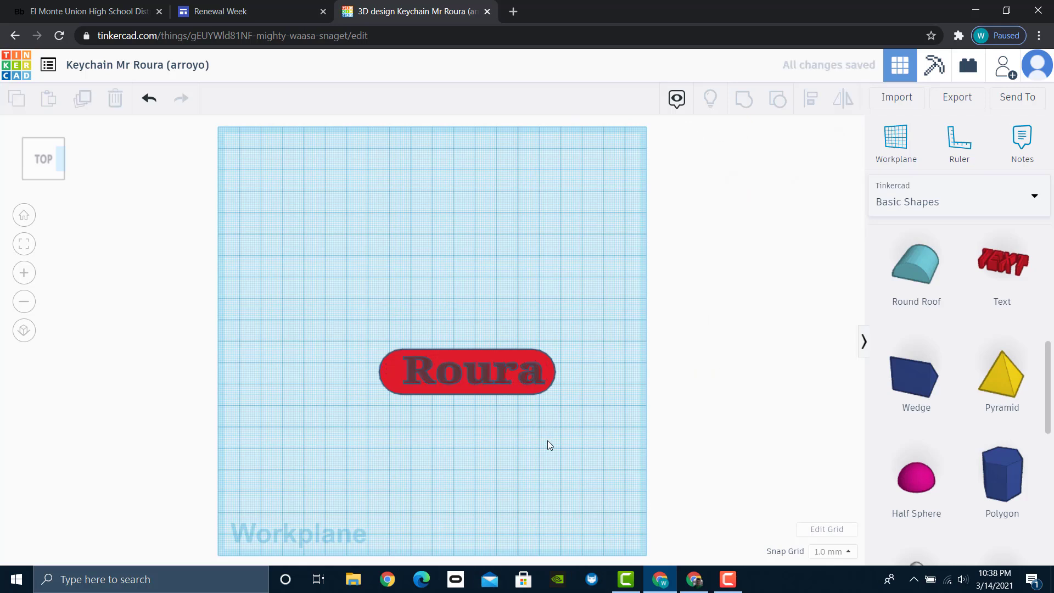
pyautogui.moveTo(555, 424); pyautogui.dragTo(353, 325)
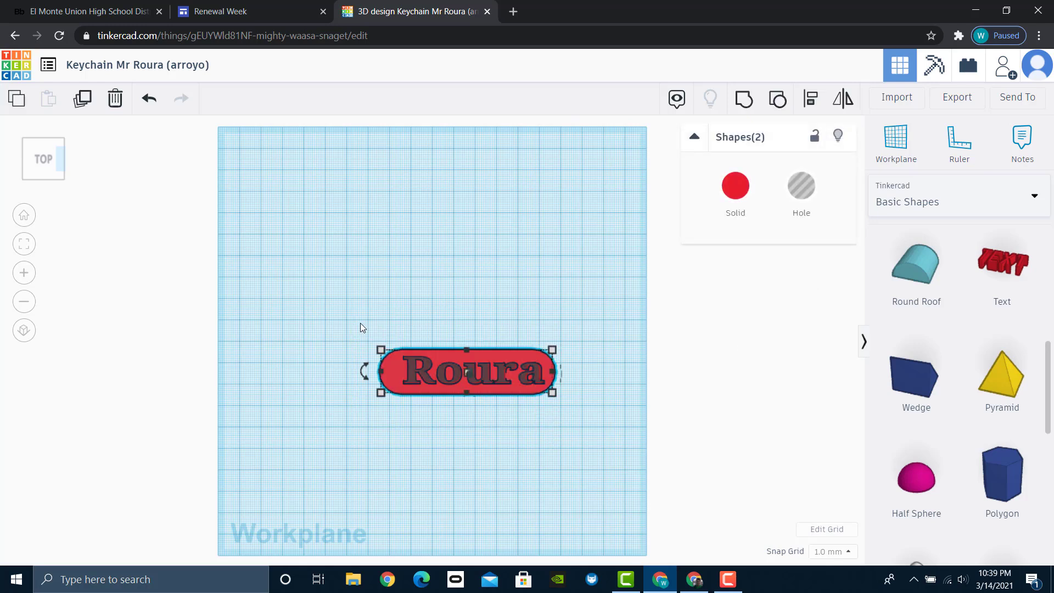
pyautogui.click(745, 99)
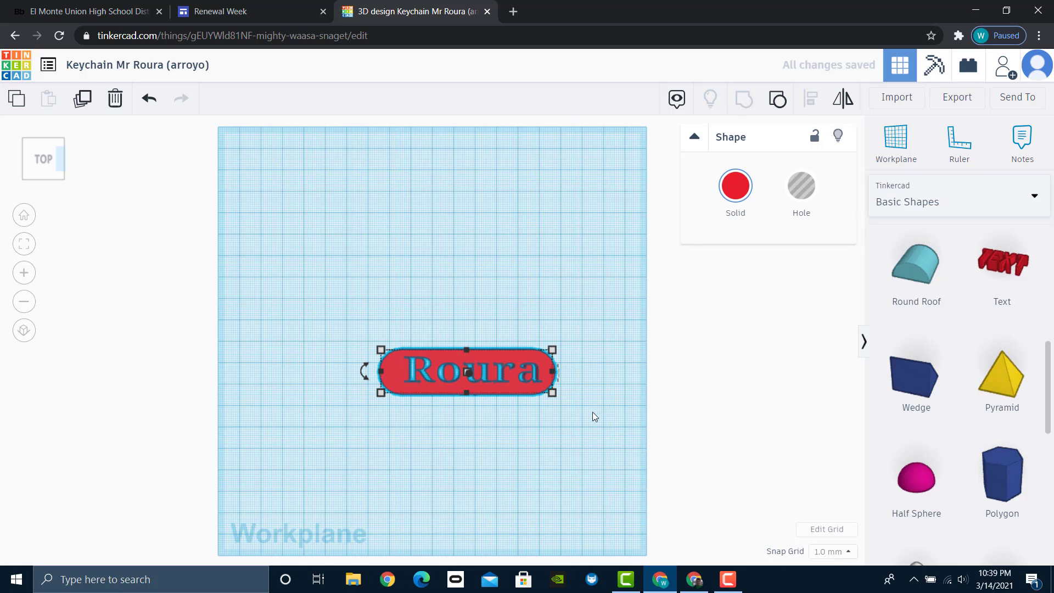
pyautogui.click(588, 459)
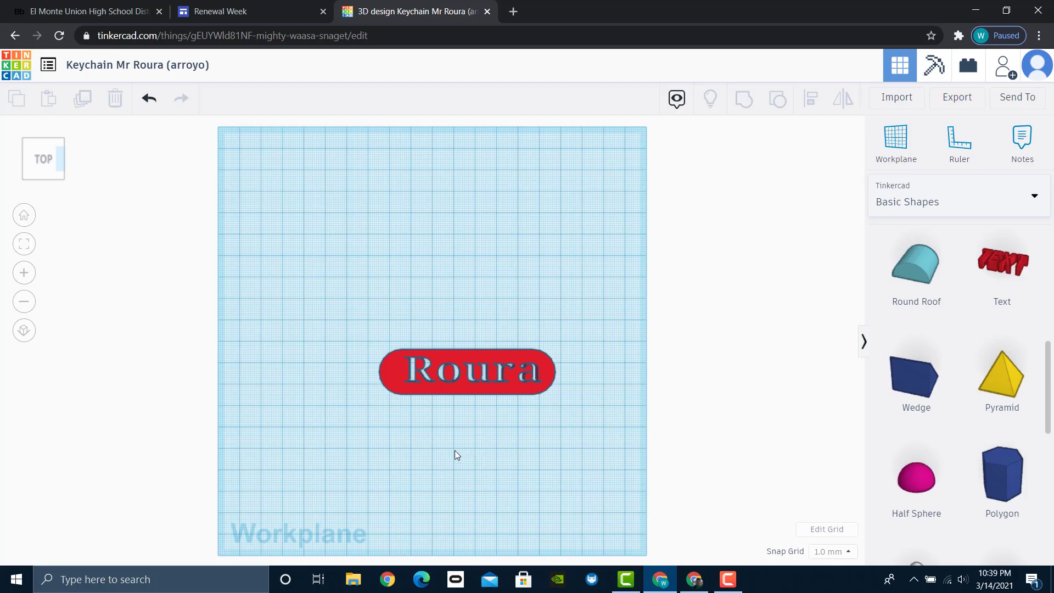
# Step: Place a solid box behind the base and narrow it from its left side into a thin bar
pyautogui.scroll(5, 454, 449)
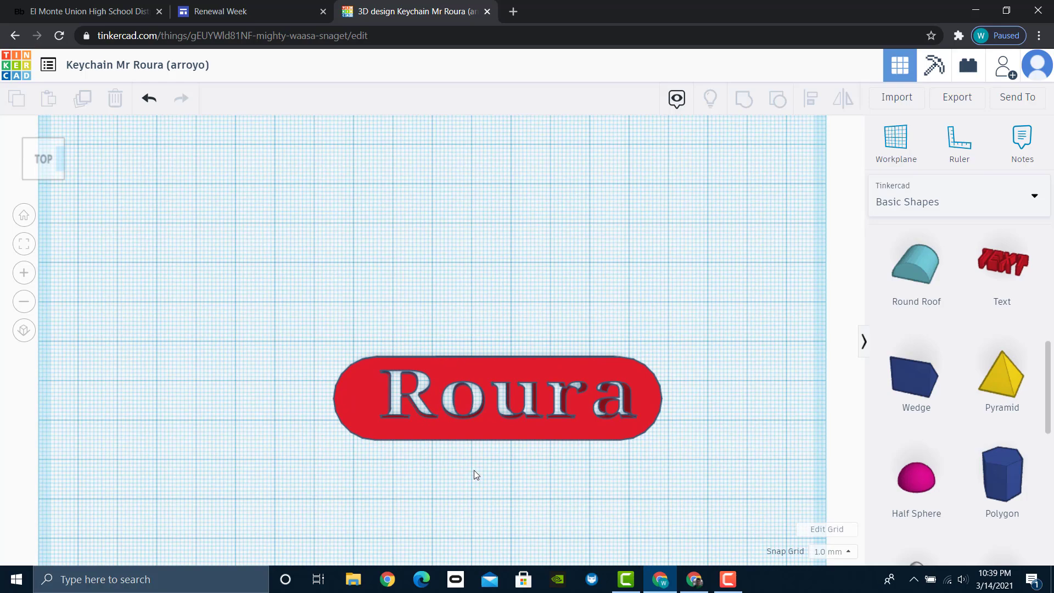
pyautogui.scroll(2, 472, 470)
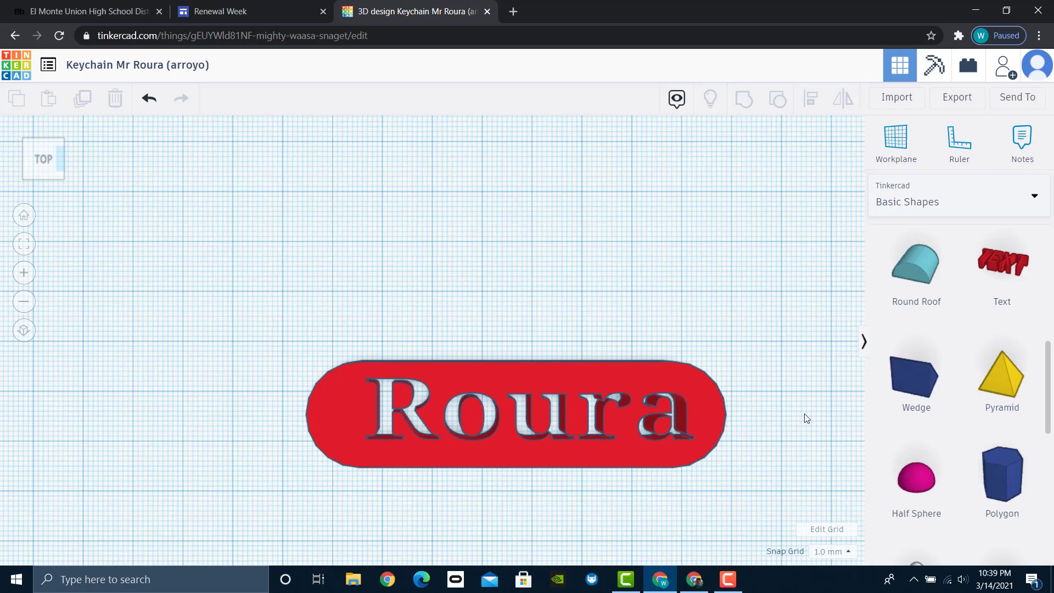
pyautogui.scroll(-2, 988, 428)
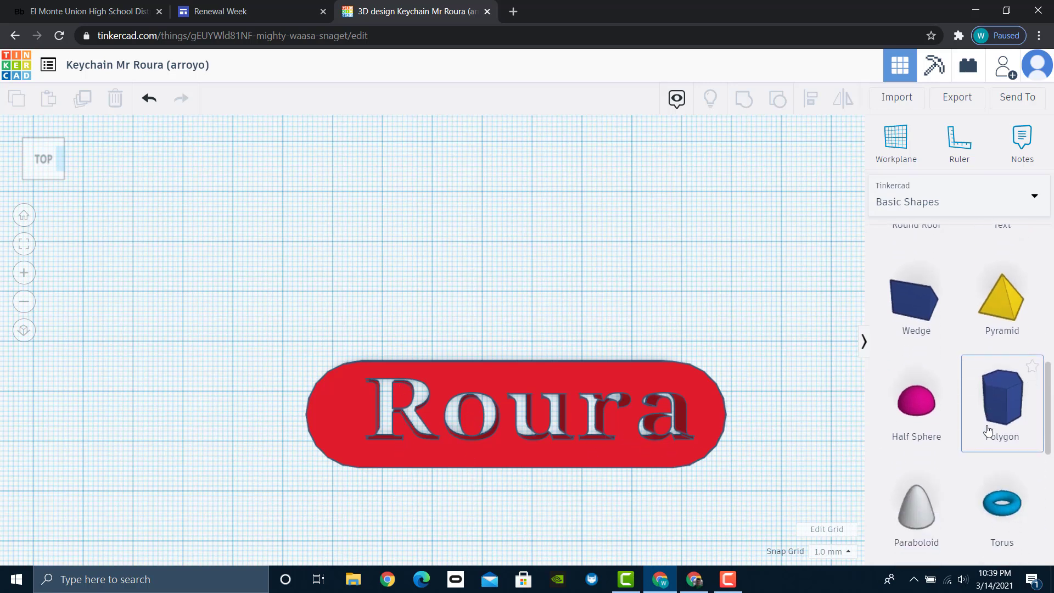
pyautogui.scroll(8, 991, 434)
pyautogui.scroll(-1, 994, 449)
pyautogui.moveTo(920, 387); pyautogui.dragTo(555, 281)
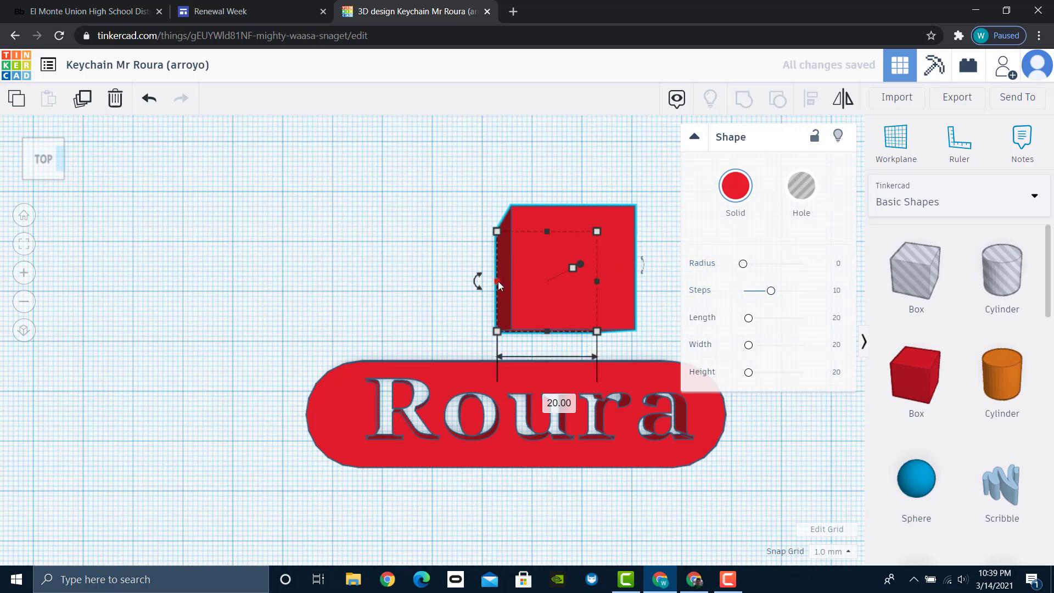
pyautogui.moveTo(496, 282); pyautogui.dragTo(628, 261)
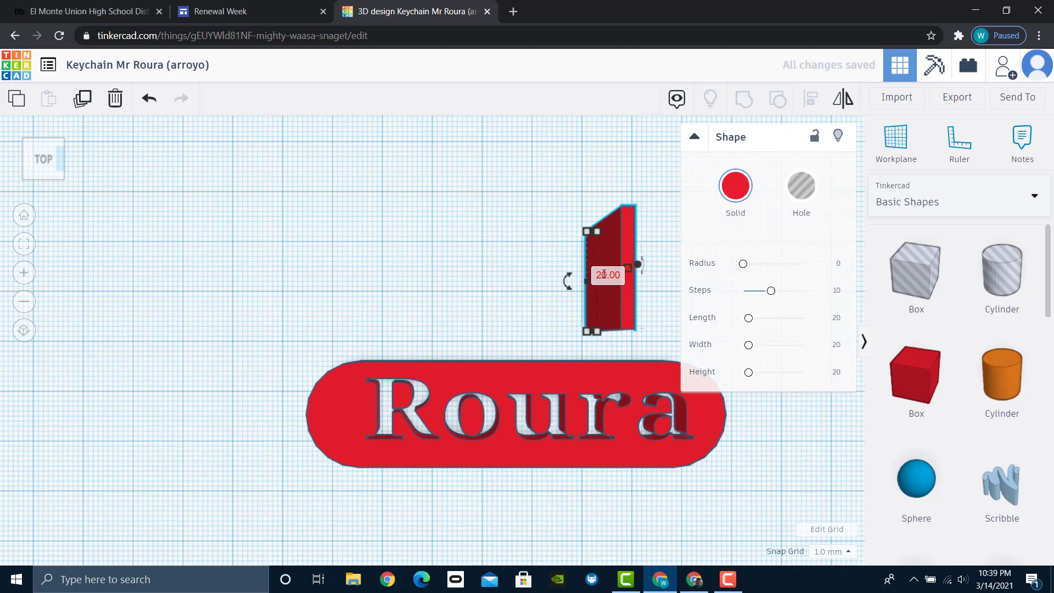
# Step: Set the thin bar's height to 5 mm
pyautogui.click(604, 275)
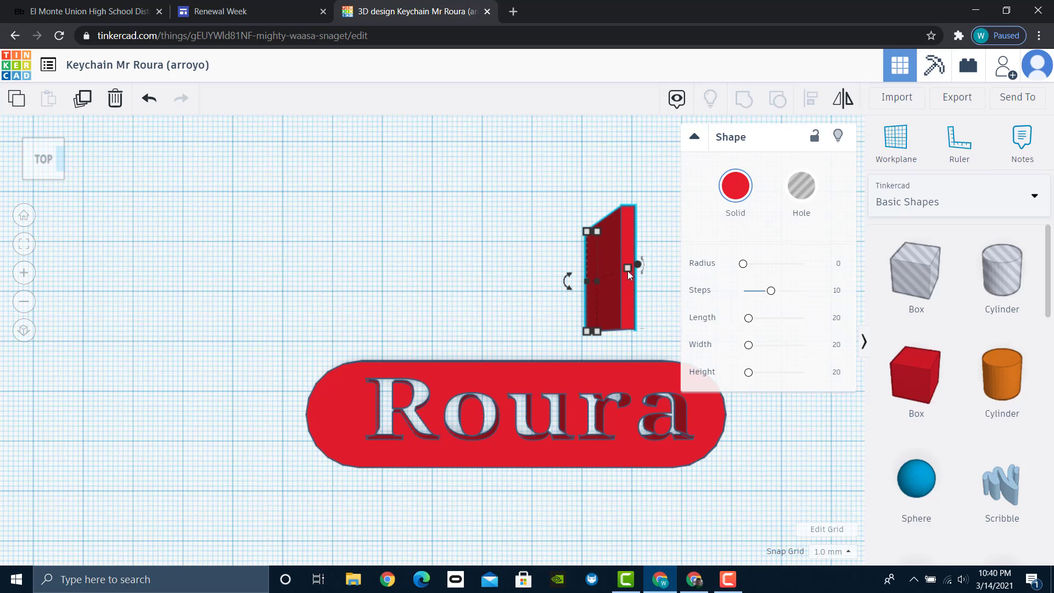
pyautogui.click(606, 278)
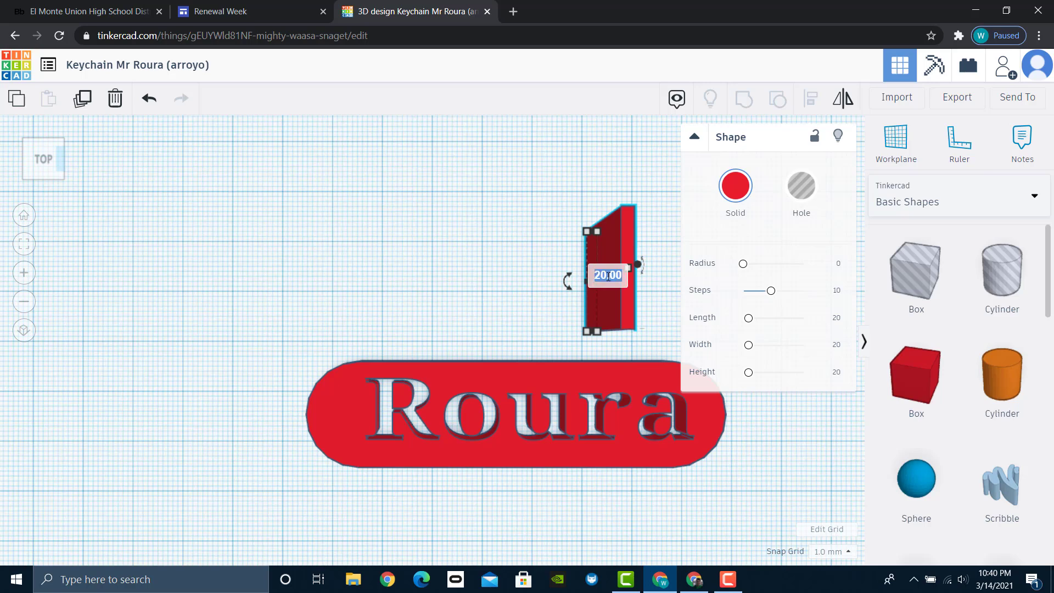
pyautogui.write('5')
pyautogui.press('Return')
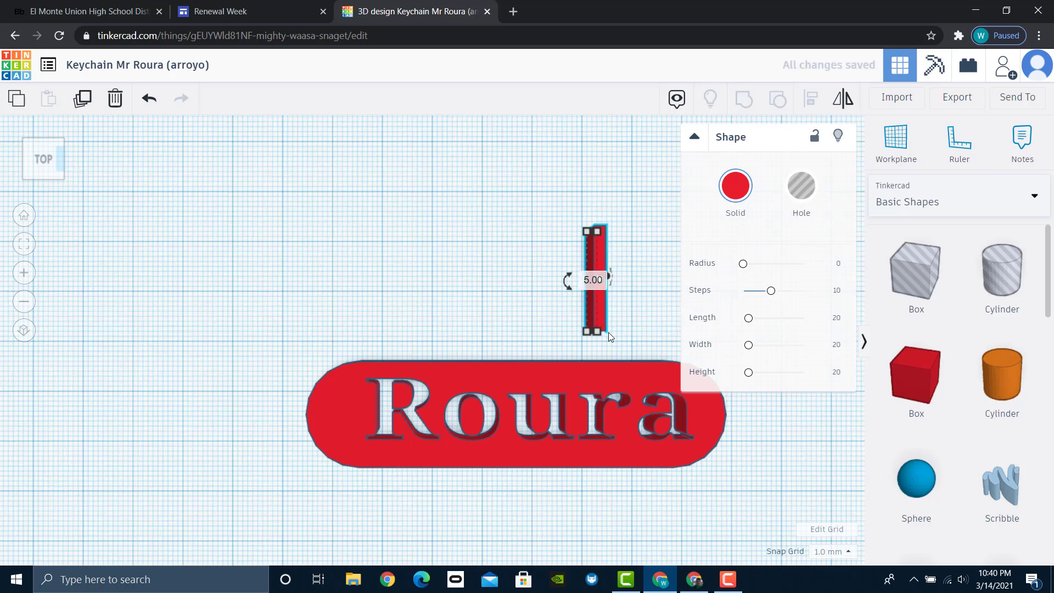
# Step: Move the thin bar onto the R of the cut-out name and shorten it to 12 mm
pyautogui.moveTo(598, 331); pyautogui.dragTo(398, 411)
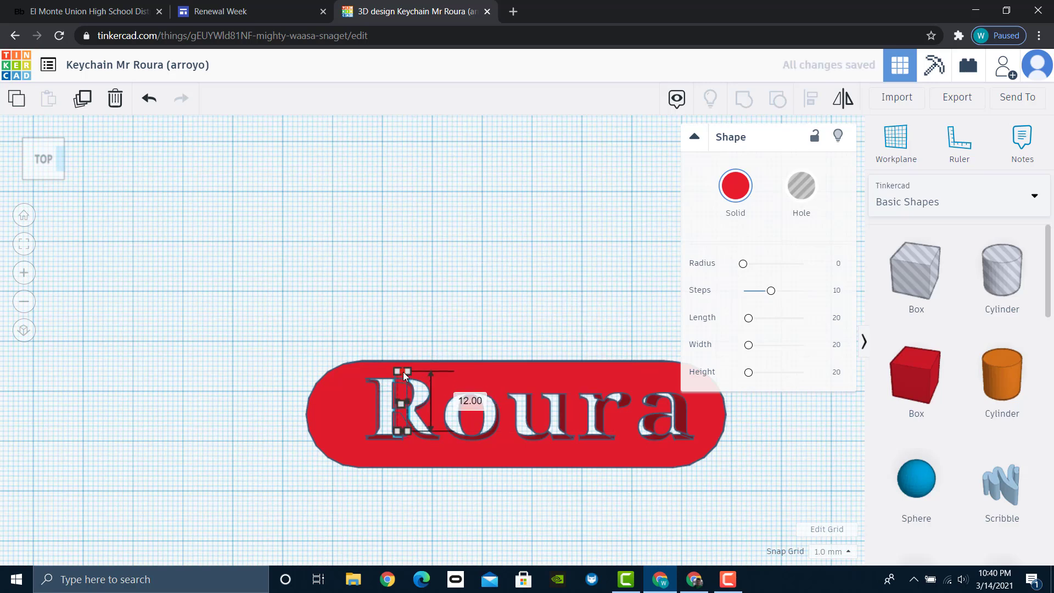
pyautogui.moveTo(403, 356); pyautogui.dragTo(403, 371)
pyautogui.click(407, 402)
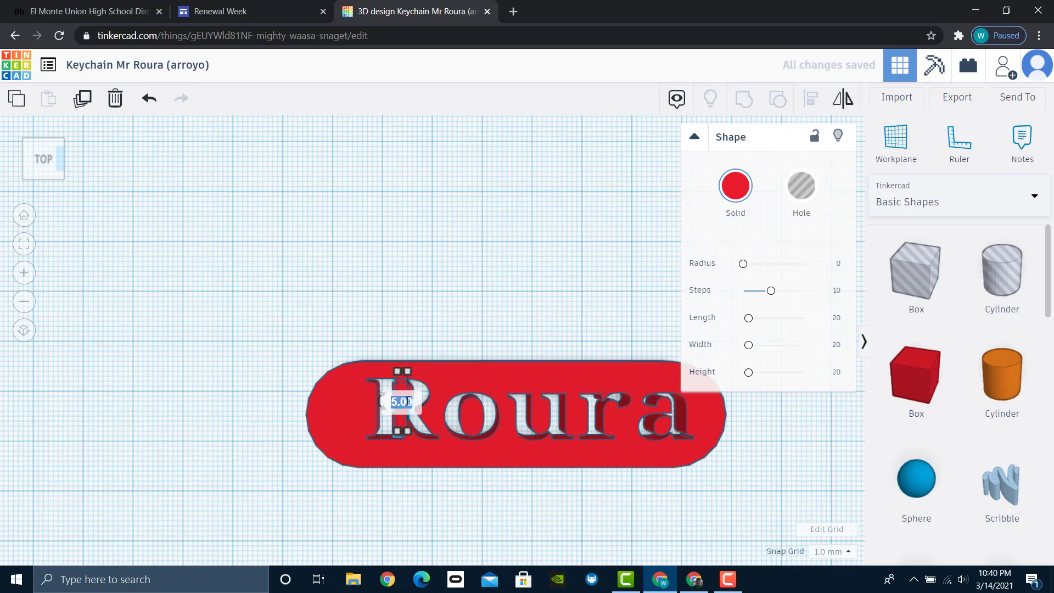
pyautogui.click(409, 420)
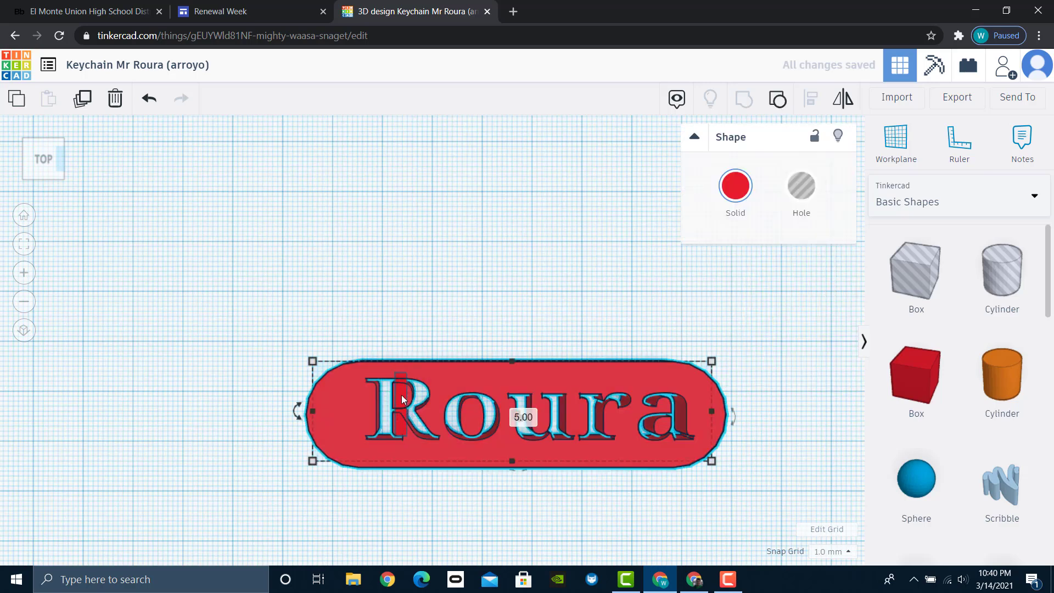
pyautogui.click(400, 395)
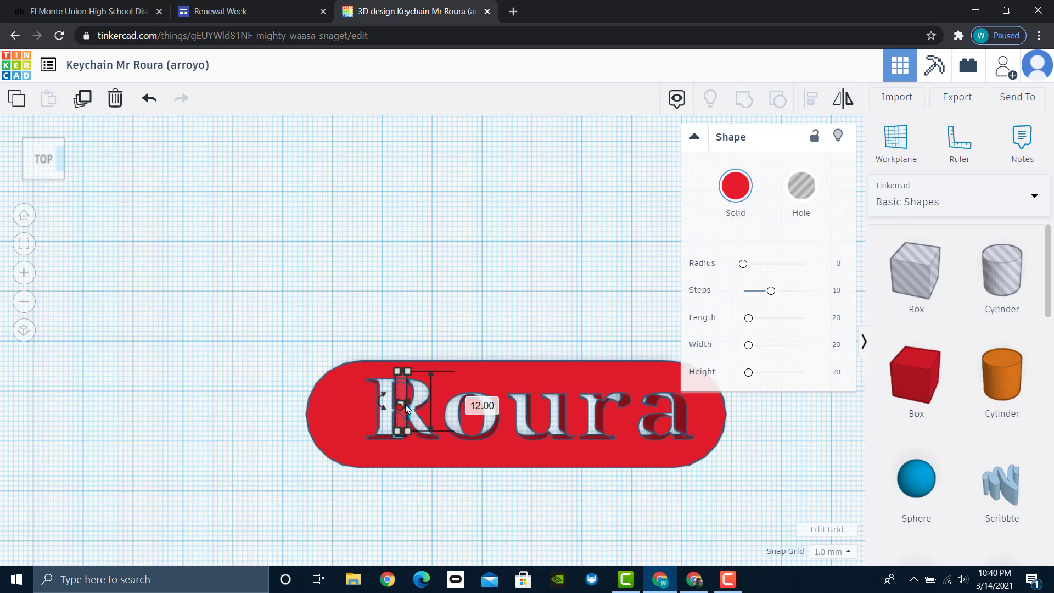
pyautogui.click(486, 354)
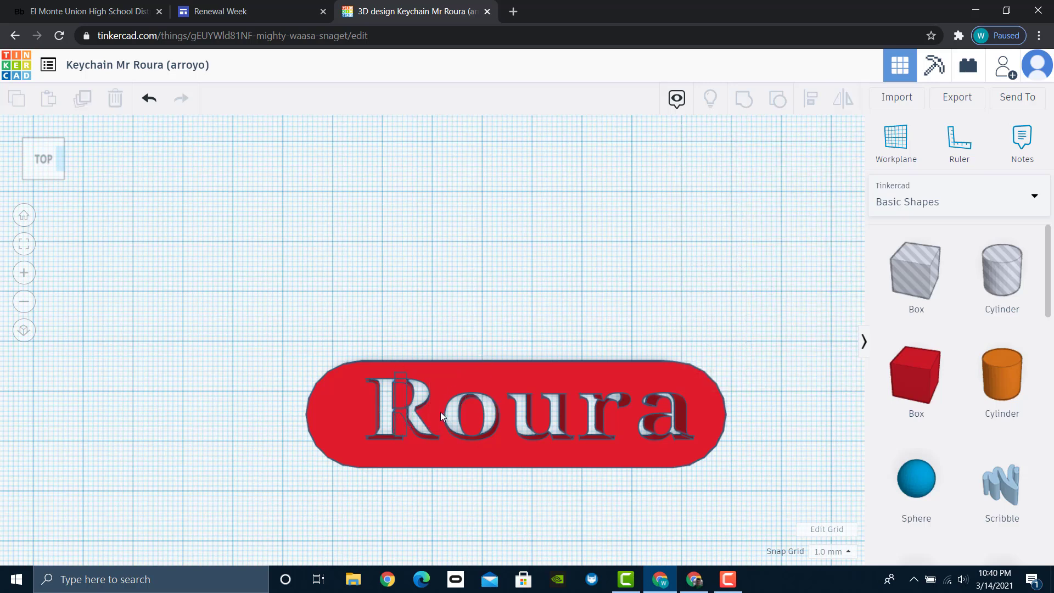
pyautogui.click(401, 394)
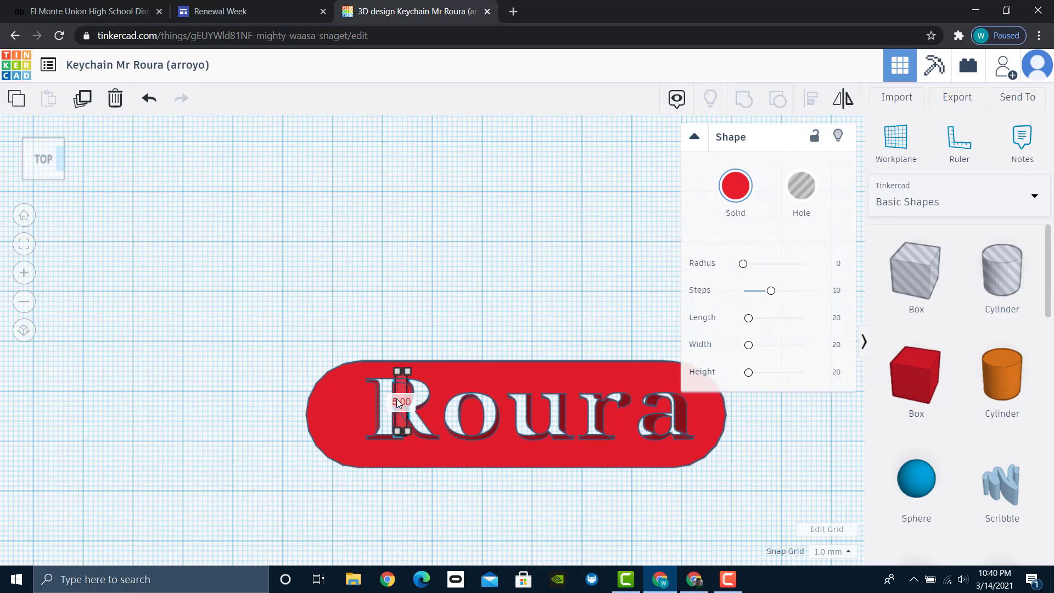
pyautogui.click(440, 335)
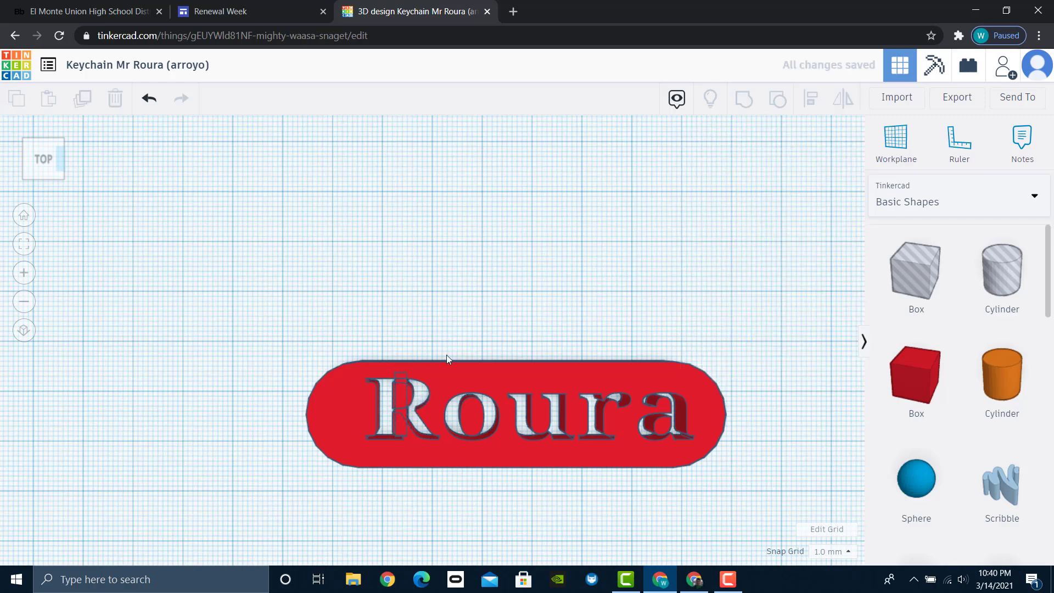
# Step: Set the width of the bar over the R to 1 mm
pyautogui.moveTo(544, 312); pyautogui.dragTo(606, 262, button='right')
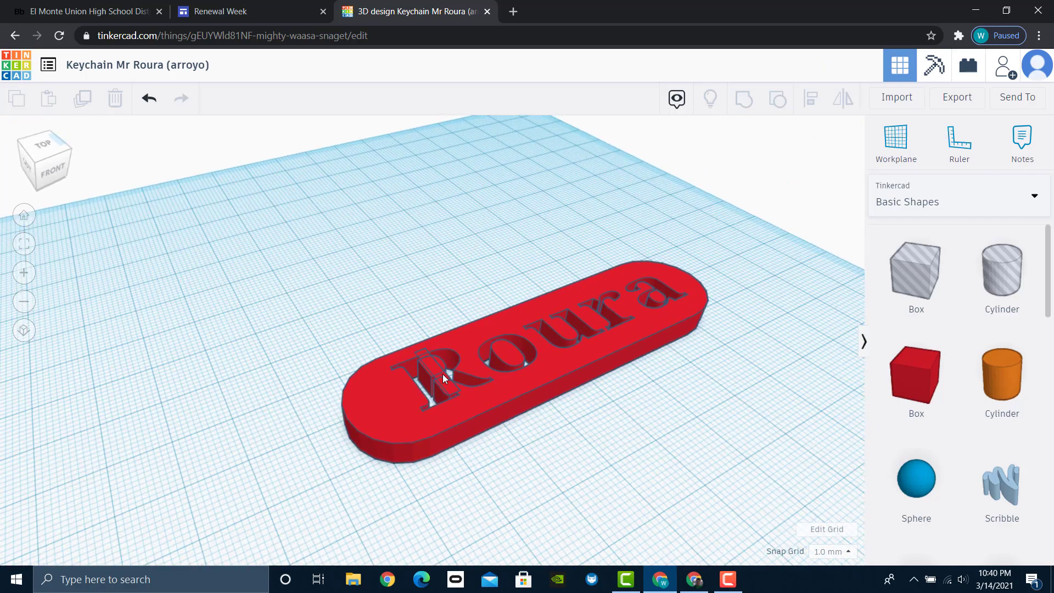
pyautogui.click(443, 374)
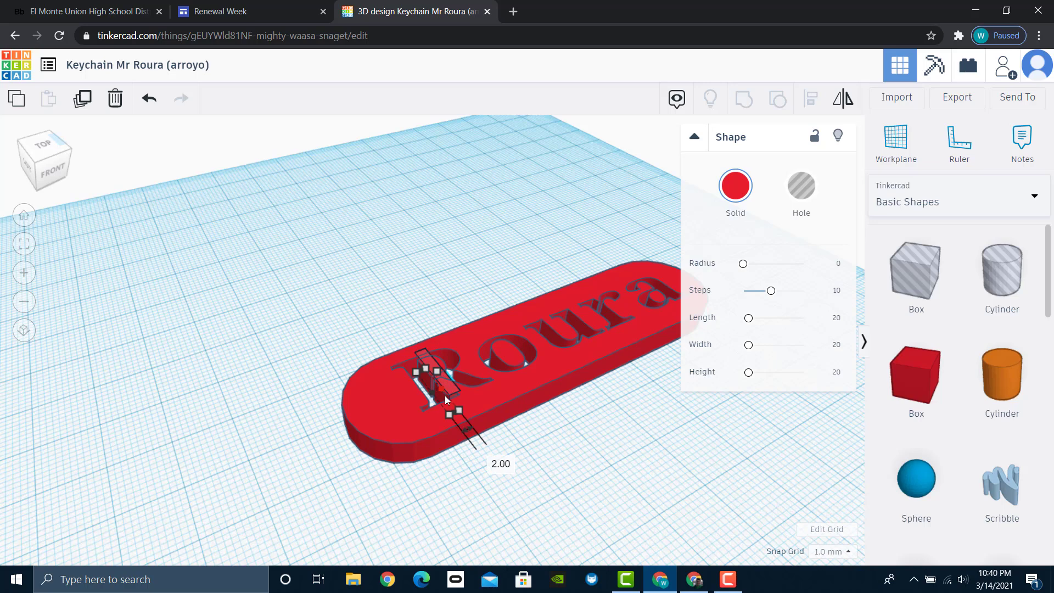
pyautogui.click(486, 459)
pyautogui.write('1')
pyautogui.press('Return')
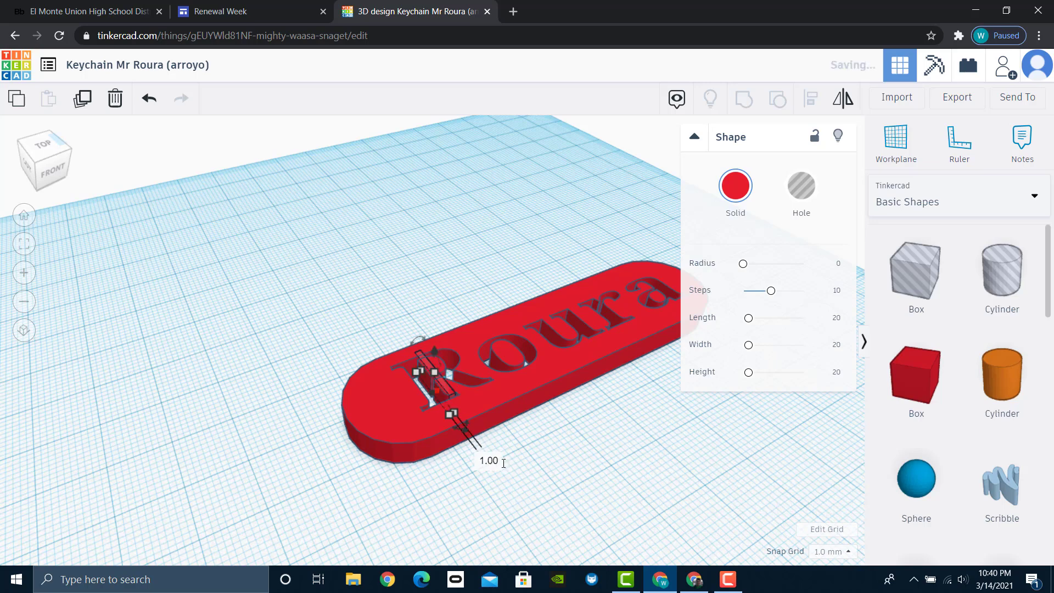
# Step: Nudge the thin bar into place across the bowl of the R, just beside the letter's stem
pyautogui.moveTo(539, 434); pyautogui.dragTo(556, 511, button='right')
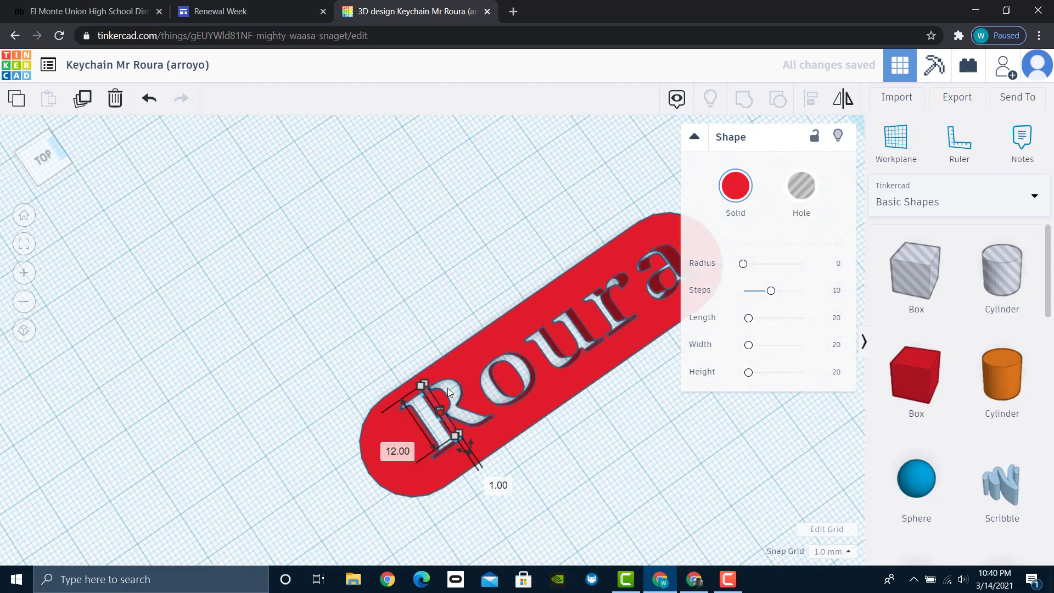
pyautogui.press('Up')
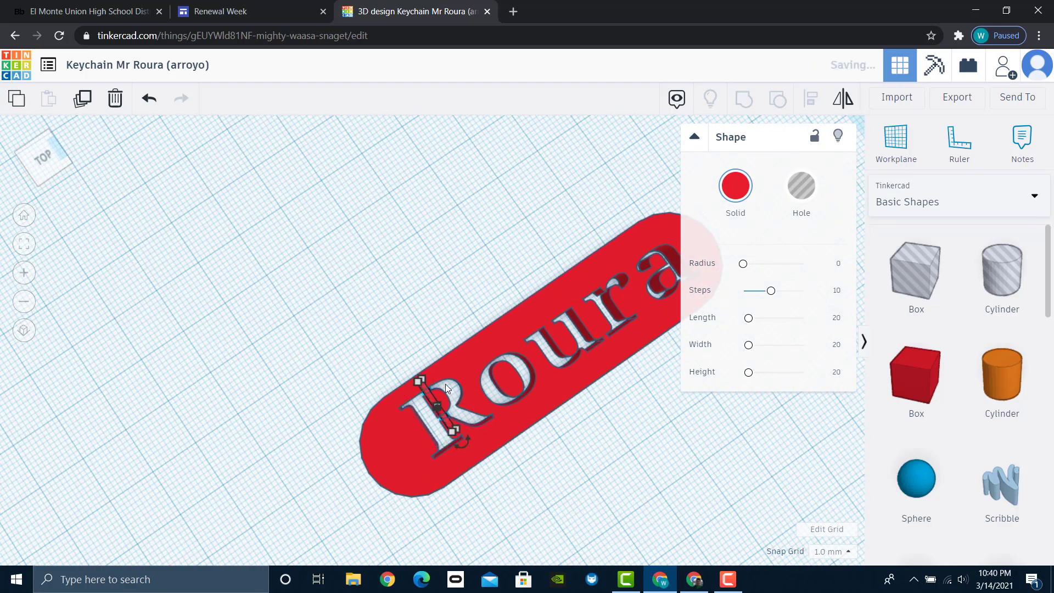
pyautogui.press('Left')
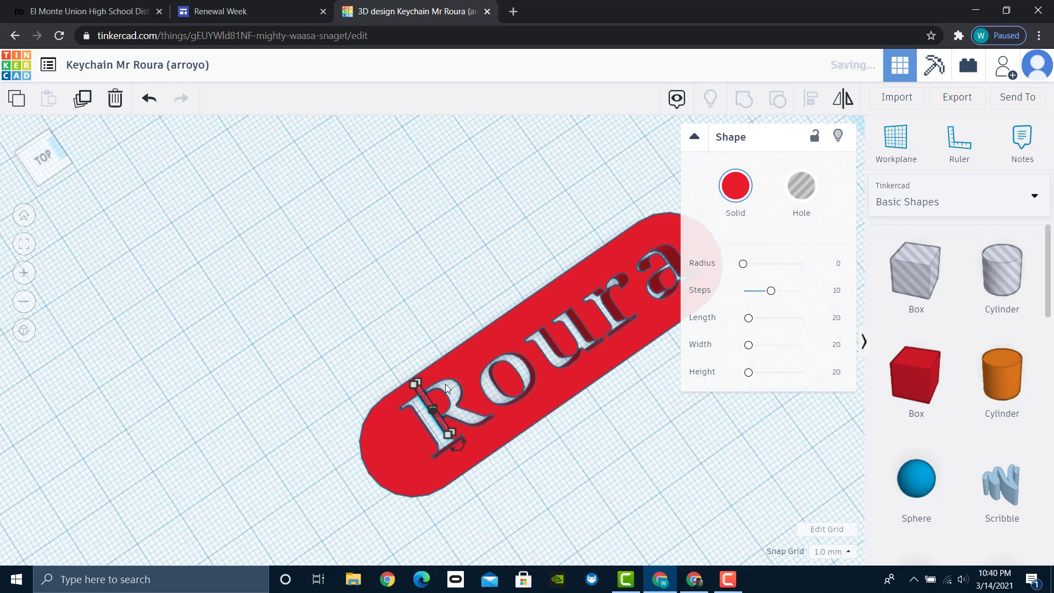
pyautogui.click(420, 265)
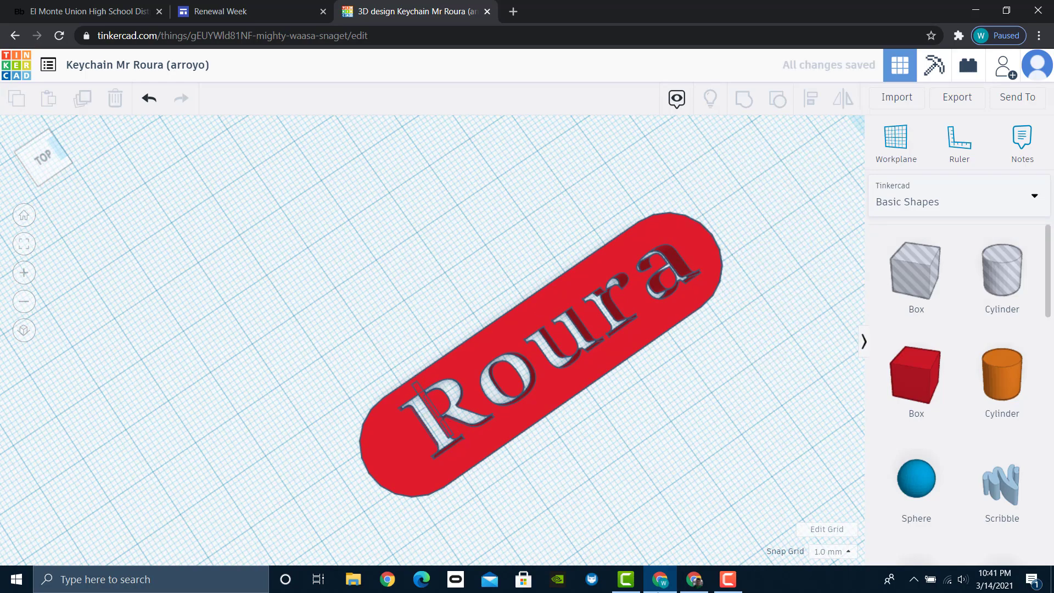
pyautogui.click(424, 393)
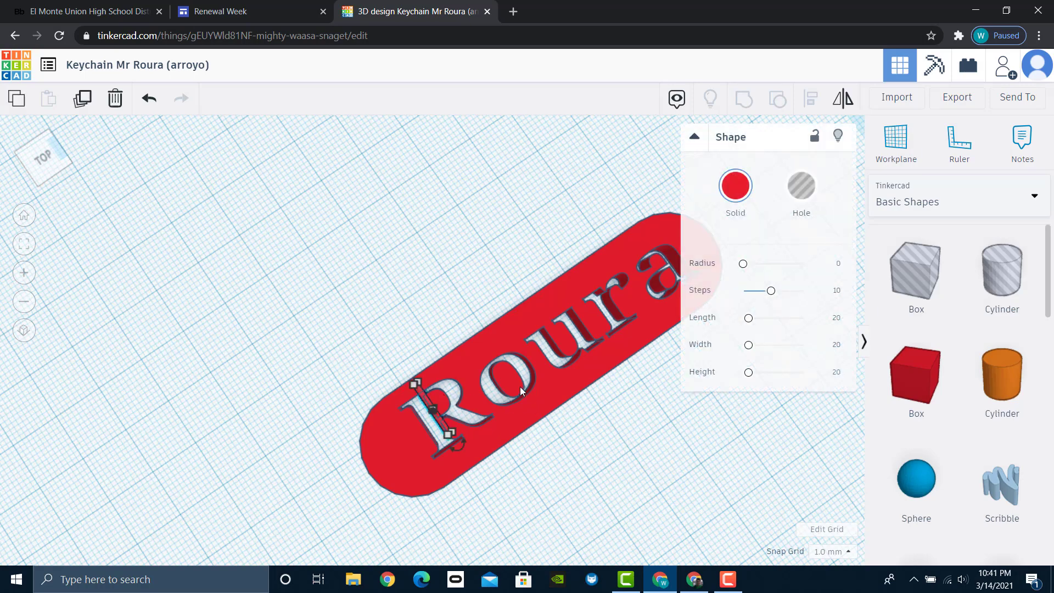
pyautogui.press('Right')
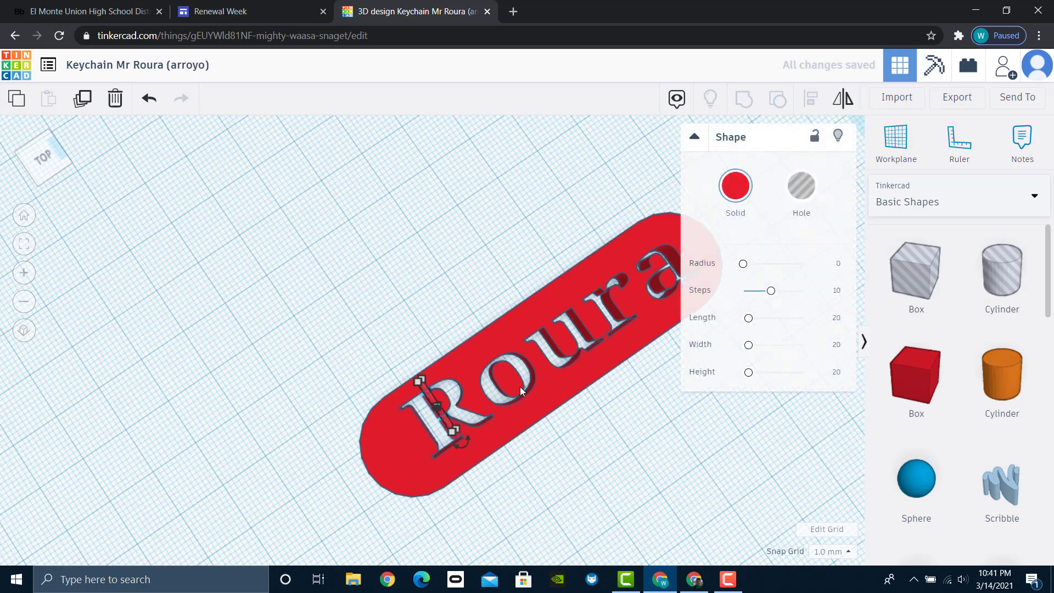
pyautogui.hotkey('shift', 'Left')
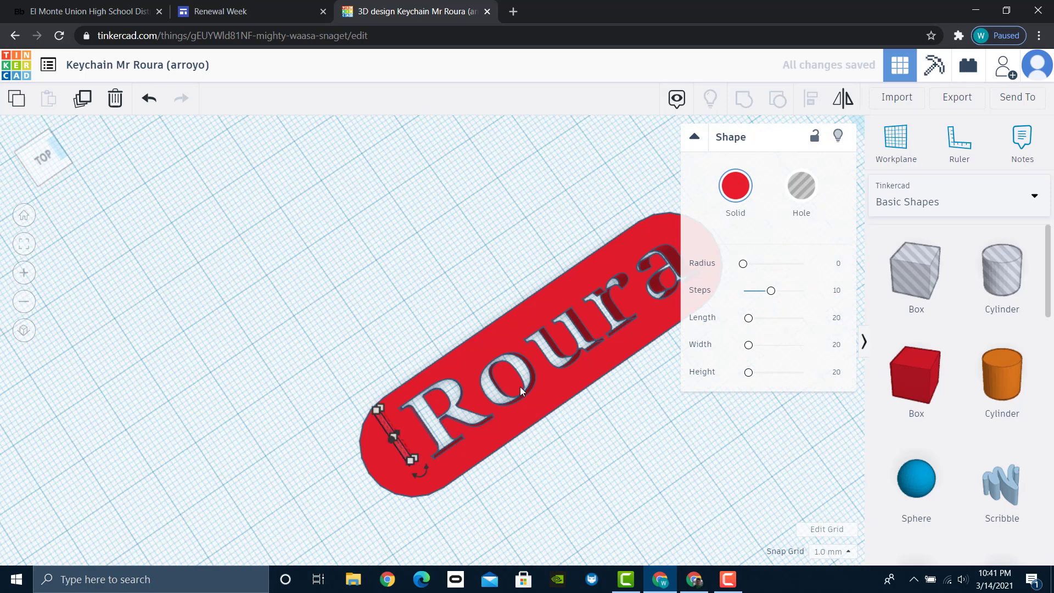
pyautogui.hotkey('shift', 'Right')
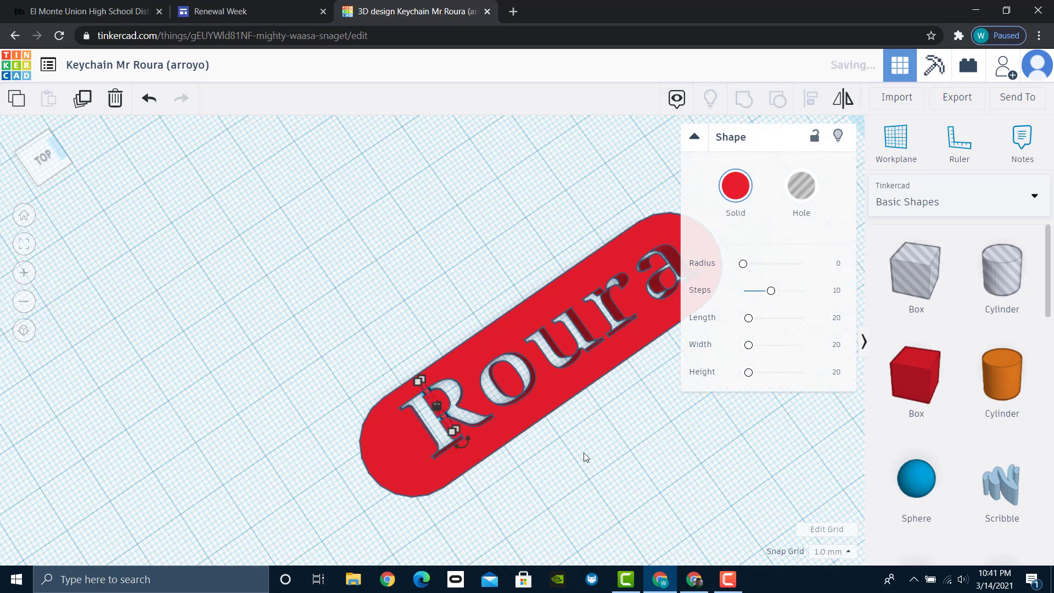
pyautogui.click(565, 460)
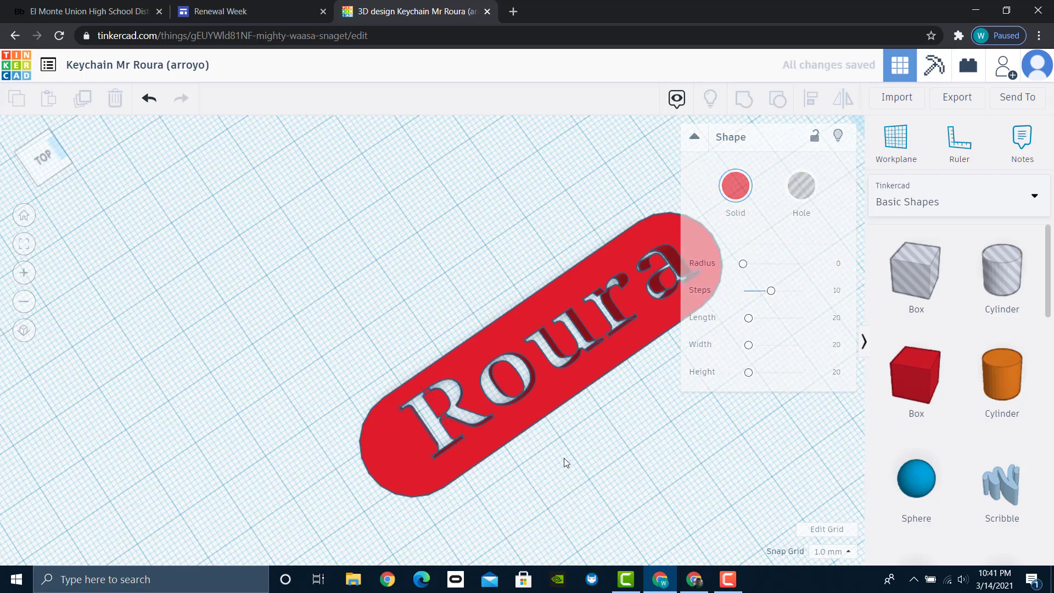
# Step: Duplicate the R's bar and nudge the copy into place across the middle of the o
pyautogui.click(426, 391)
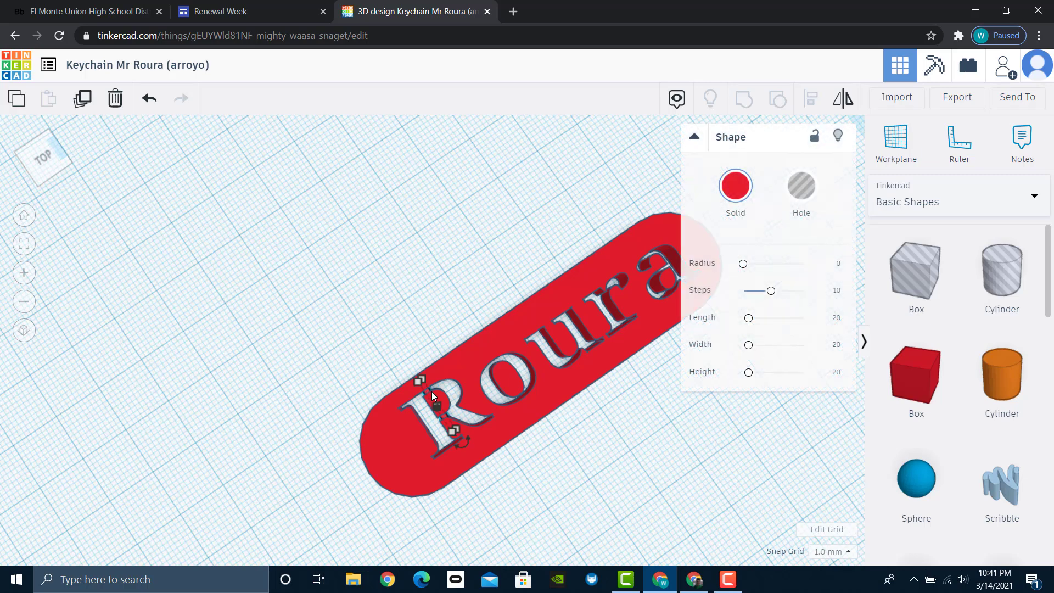
pyautogui.click(84, 101)
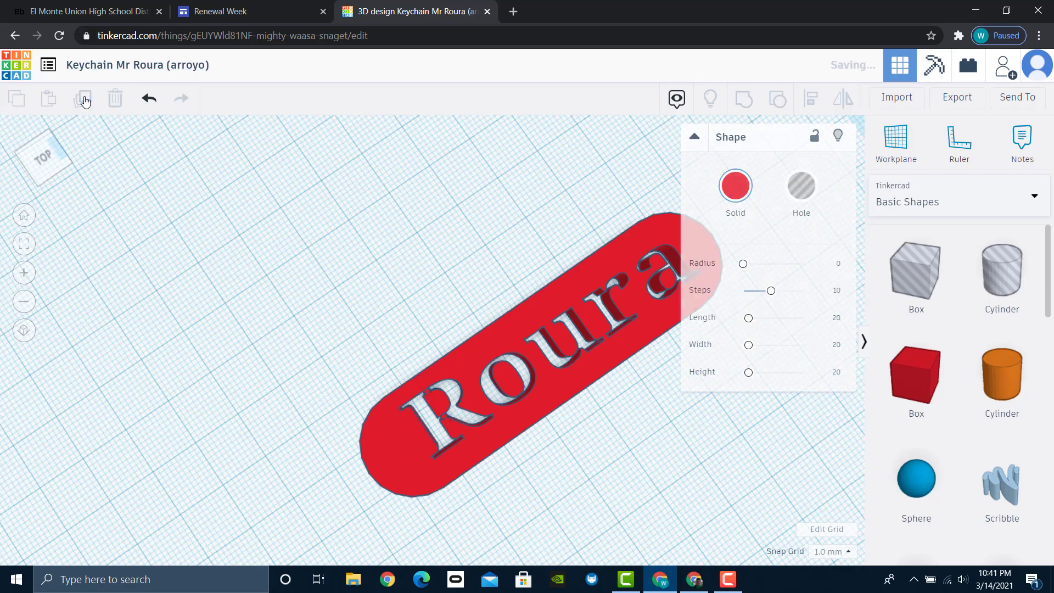
pyautogui.press('Right')
pyautogui.press('Right')
pyautogui.press('Right')
pyautogui.press('Right')
pyautogui.press('Right')
pyautogui.press('Right')
pyautogui.press('Right')
pyautogui.press('Right')
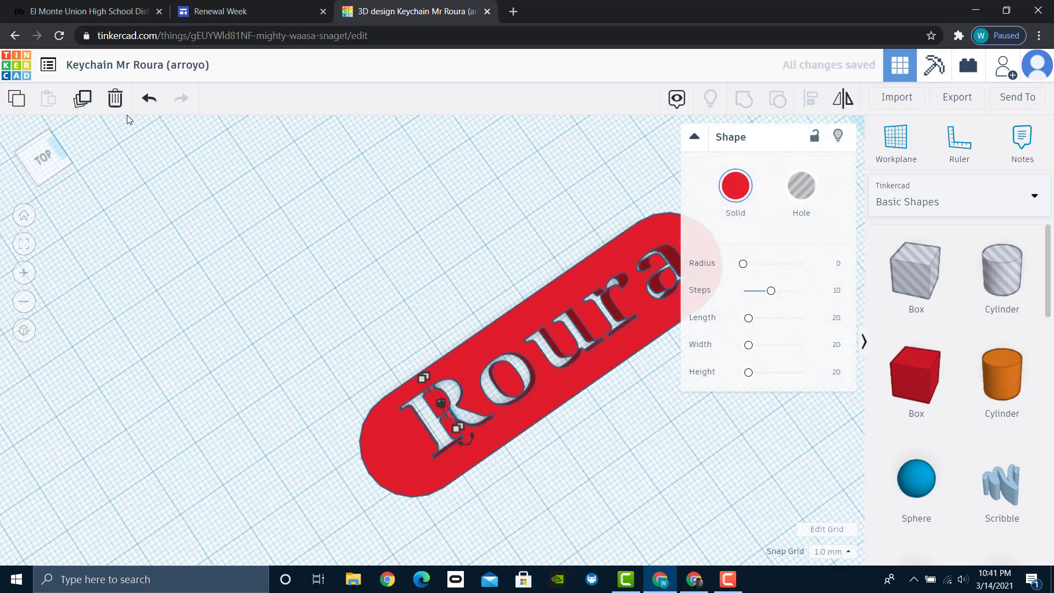
pyautogui.press('Right')
pyautogui.press('Right')
pyautogui.press('Right')
pyautogui.press('Right')
pyautogui.press('Right')
pyautogui.press('Right')
pyautogui.press('Right')
pyautogui.press('Right')
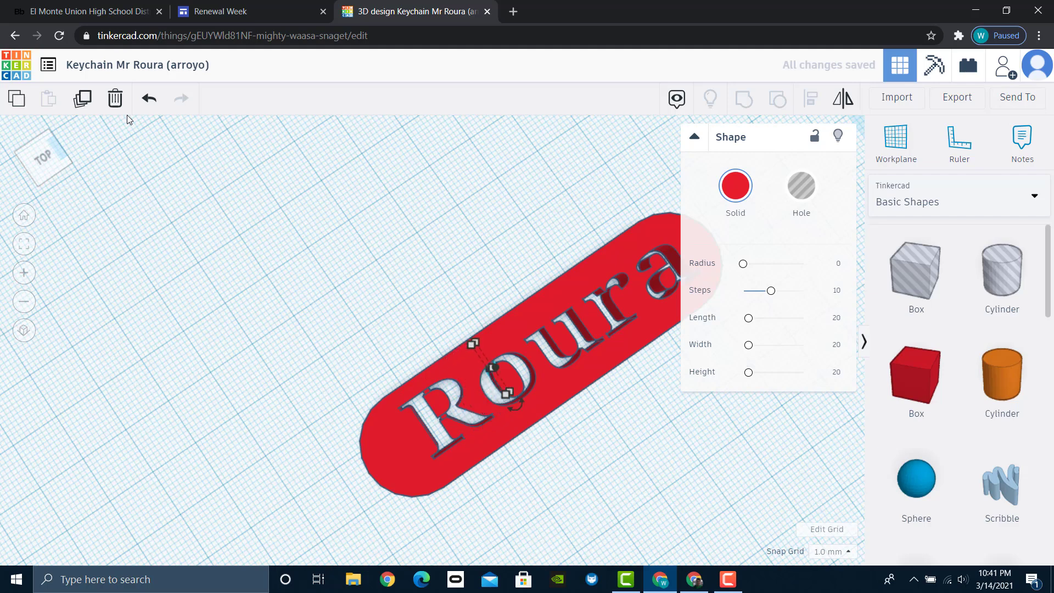
pyautogui.press('Down')
pyautogui.press('Down')
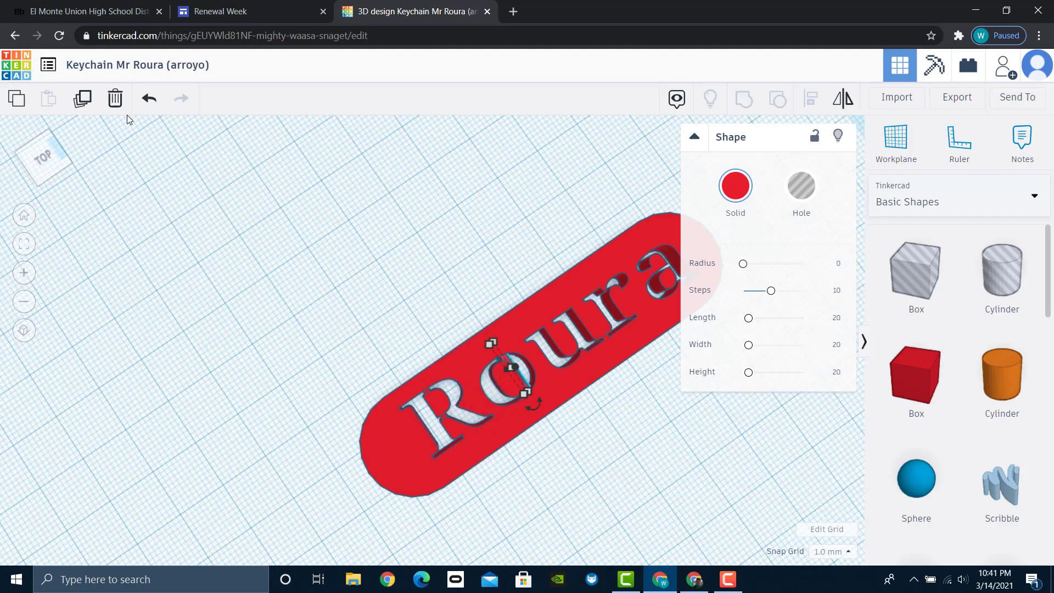
pyautogui.press('Left')
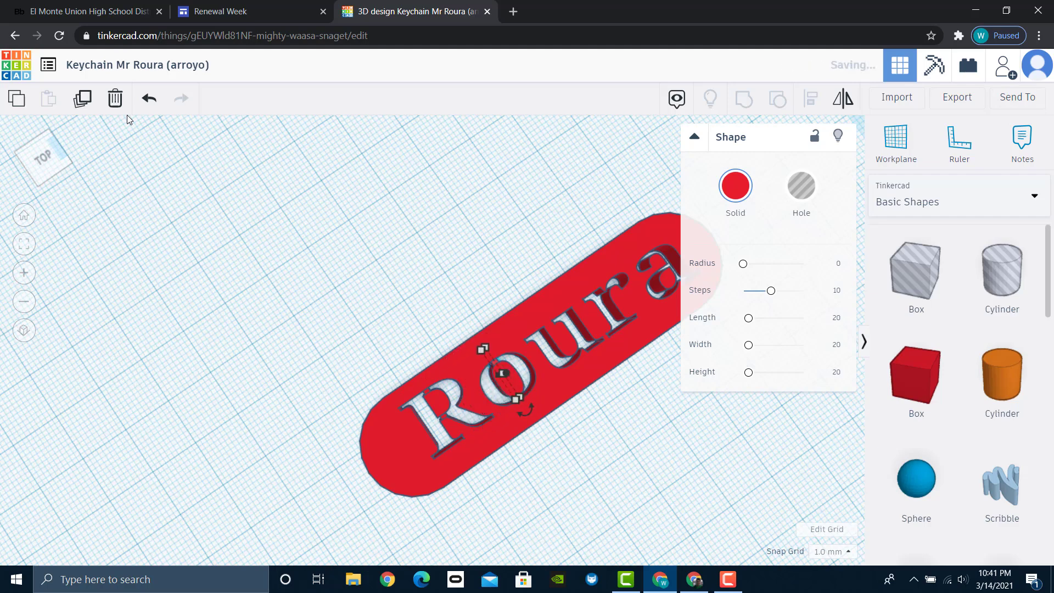
pyautogui.press('Right')
pyautogui.press('Left')
# Step: Duplicate the o's bar and move the copy along the name until it crosses the final a
pyautogui.press('Delete')
pyautogui.hotkey('ctrl', 'z')
pyautogui.press('Right')
pyautogui.press('Right')
pyautogui.press('Right')
pyautogui.press('Right')
pyautogui.press('Right')
pyautogui.press('Right')
pyautogui.press('Right')
pyautogui.press('Right')
pyautogui.press('Right')
pyautogui.press('Right')
pyautogui.press('Right')
pyautogui.press('Right')
pyautogui.press('Right')
pyautogui.press('Right')
pyautogui.press('Right')
pyautogui.press('Right')
pyautogui.press('Right')
pyautogui.press('Right')
pyautogui.press('Right')
pyautogui.press('Left')
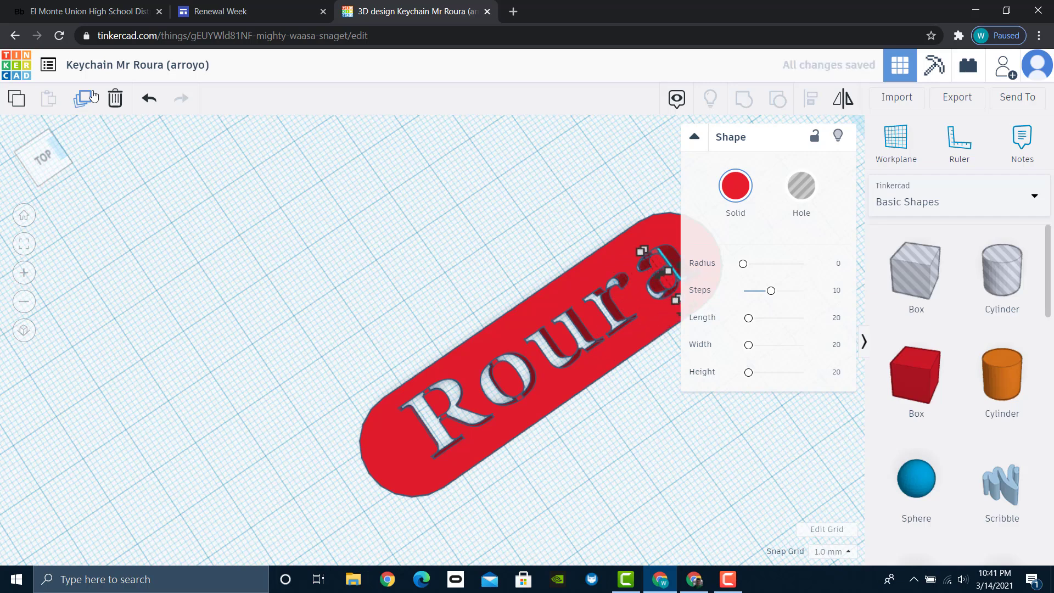
# Step: Select the base and the three bridging bars and group them into one shape
pyautogui.click(648, 142)
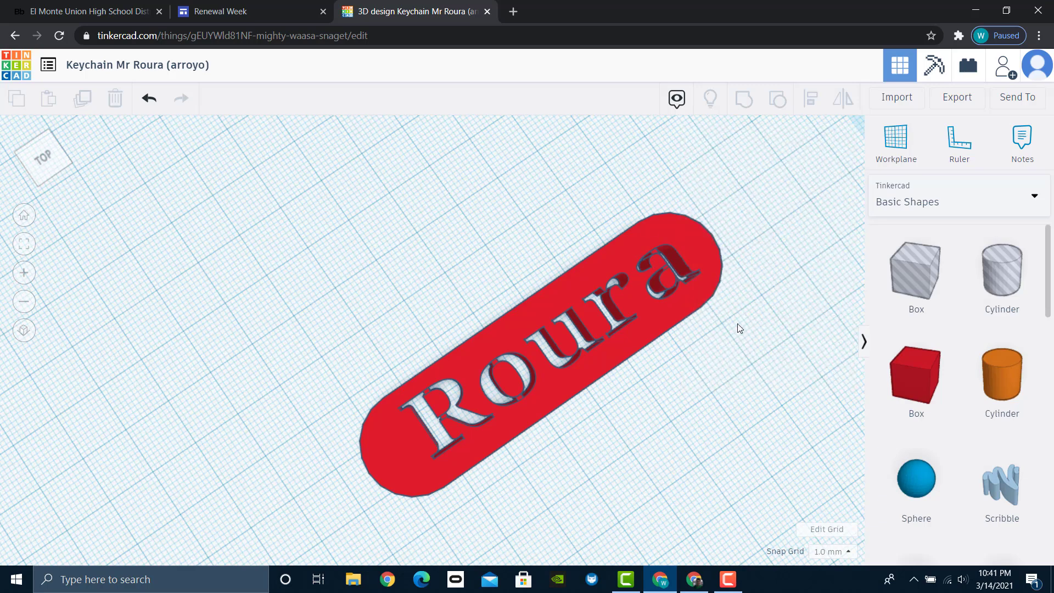
pyautogui.moveTo(657, 277); pyautogui.dragTo(305, 230)
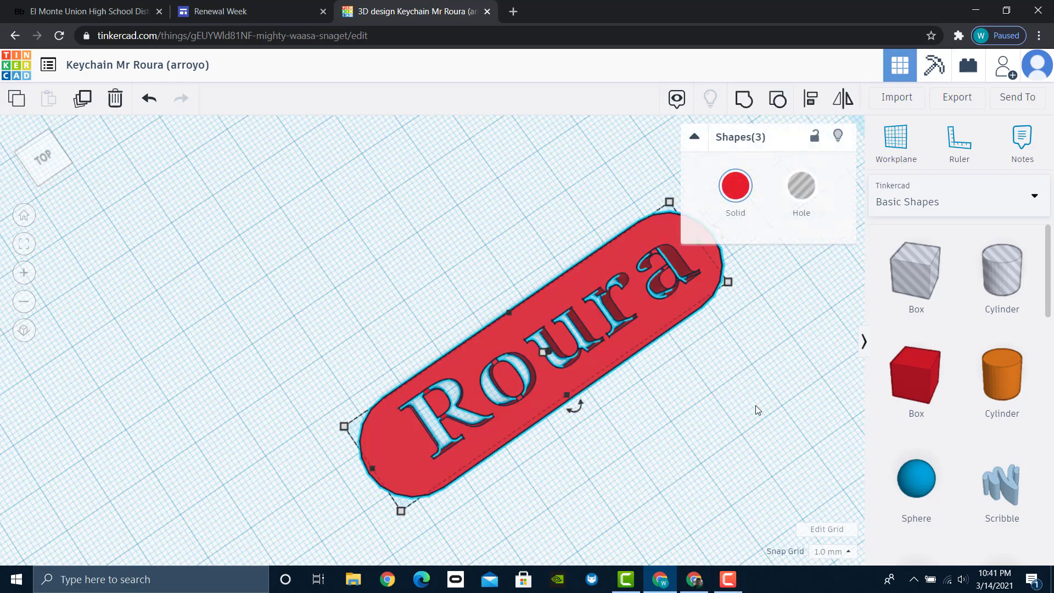
pyautogui.moveTo(746, 424); pyautogui.dragTo(745, 505, button='right')
pyautogui.moveTo(717, 467); pyautogui.dragTo(327, 239)
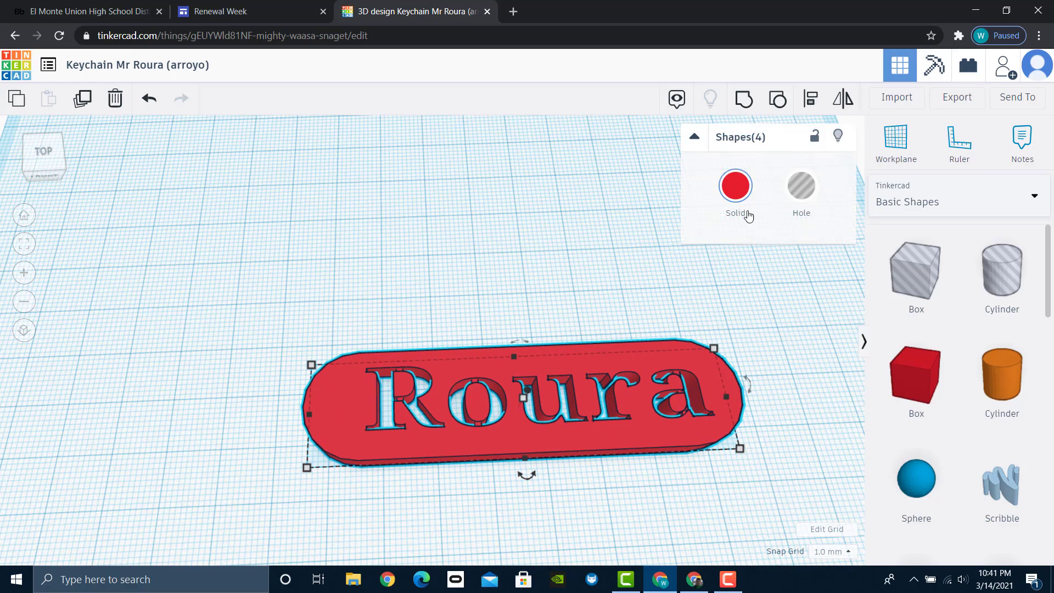
pyautogui.click(743, 107)
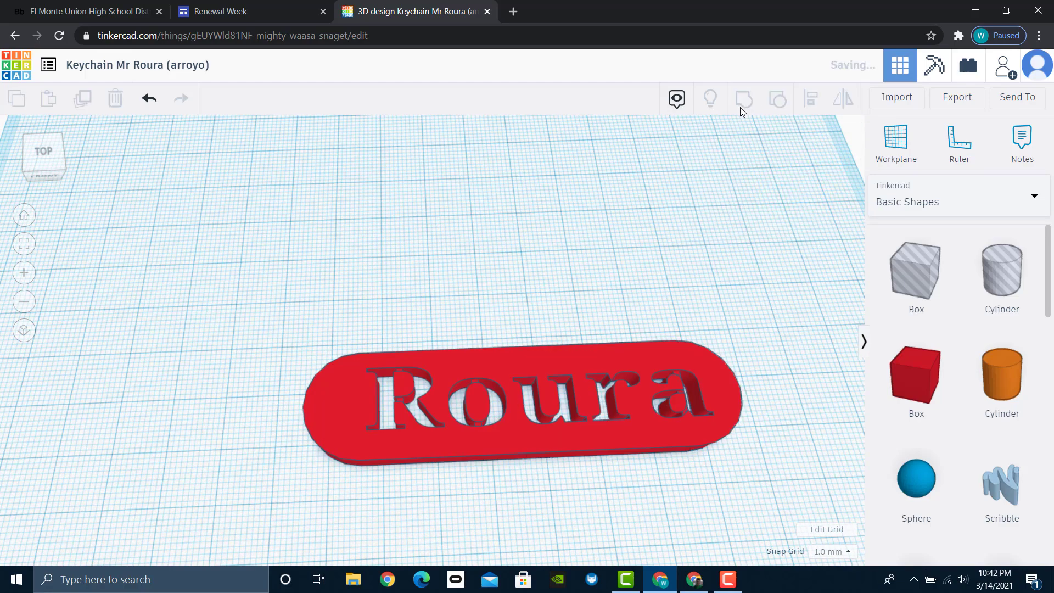
pyautogui.click(461, 315)
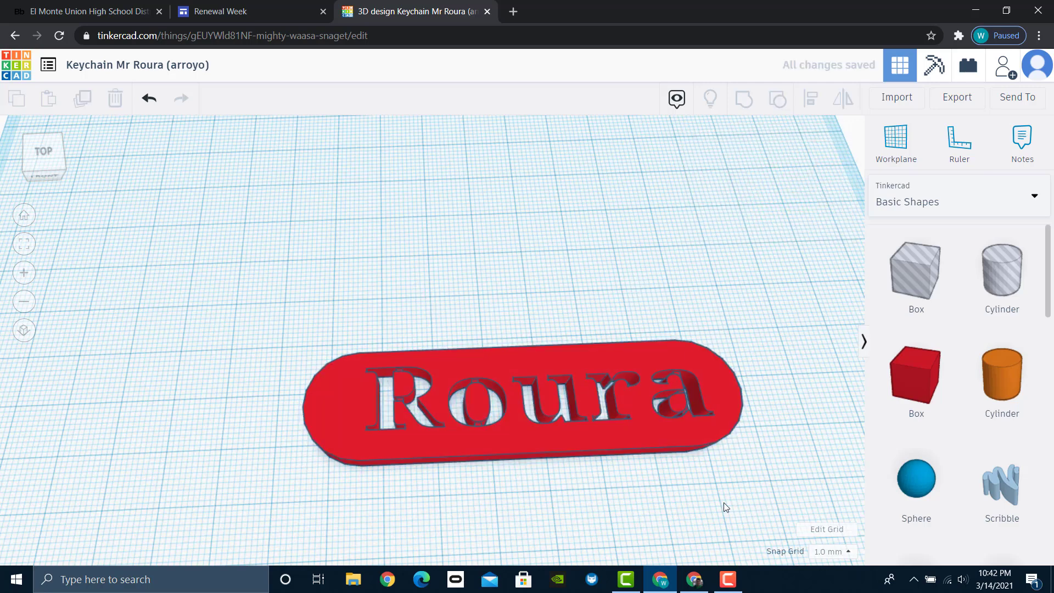
# Step: Check the grouped keychain from the underside and ungroup it into the base and separate bars
pyautogui.moveTo(585, 522); pyautogui.dragTo(597, 421, button='right')
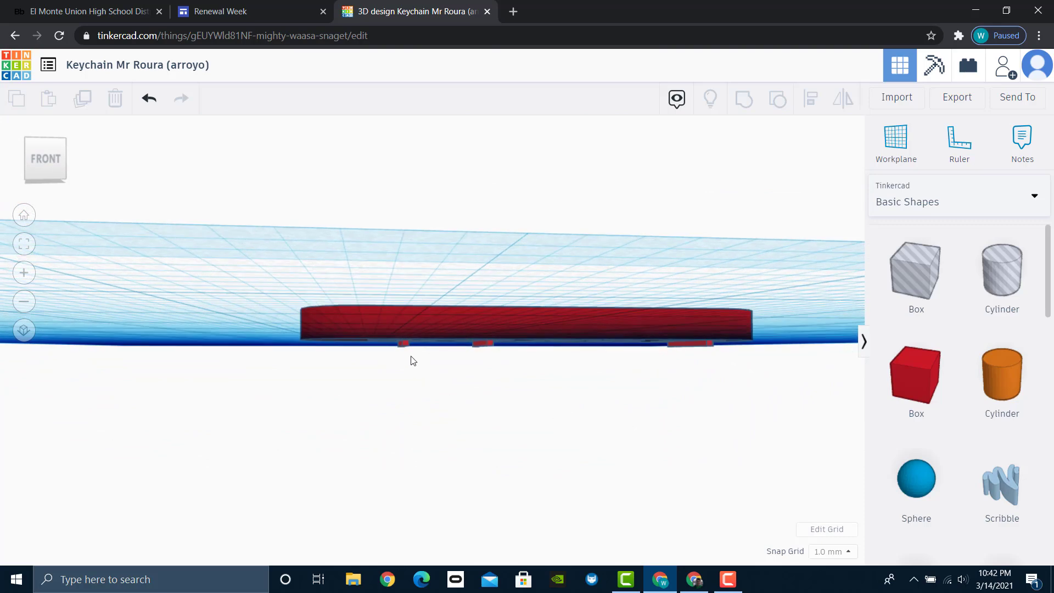
pyautogui.click(404, 346)
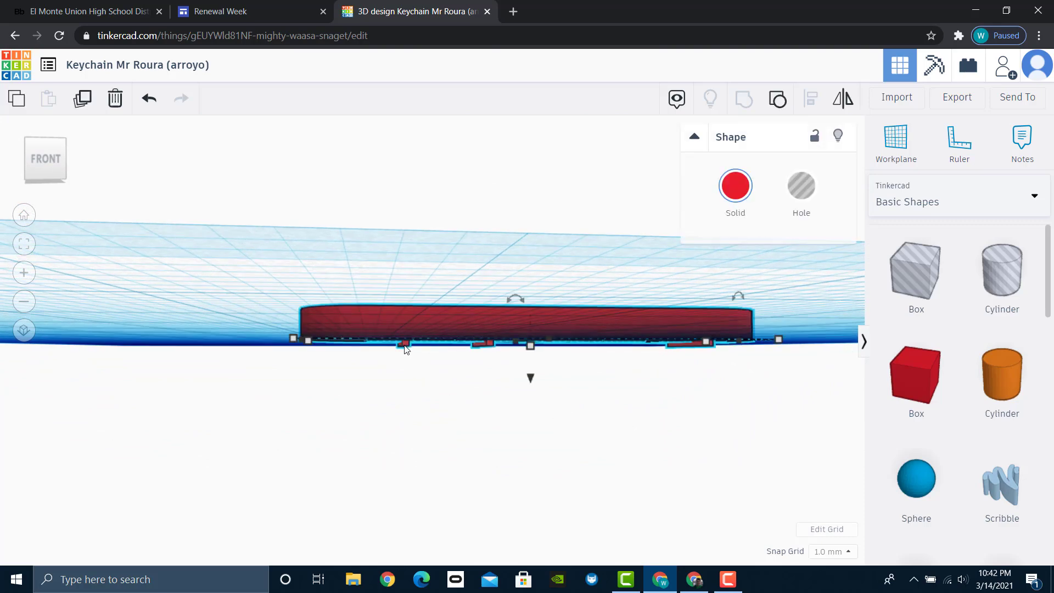
pyautogui.moveTo(760, 441); pyautogui.dragTo(374, 273)
pyautogui.click(776, 101)
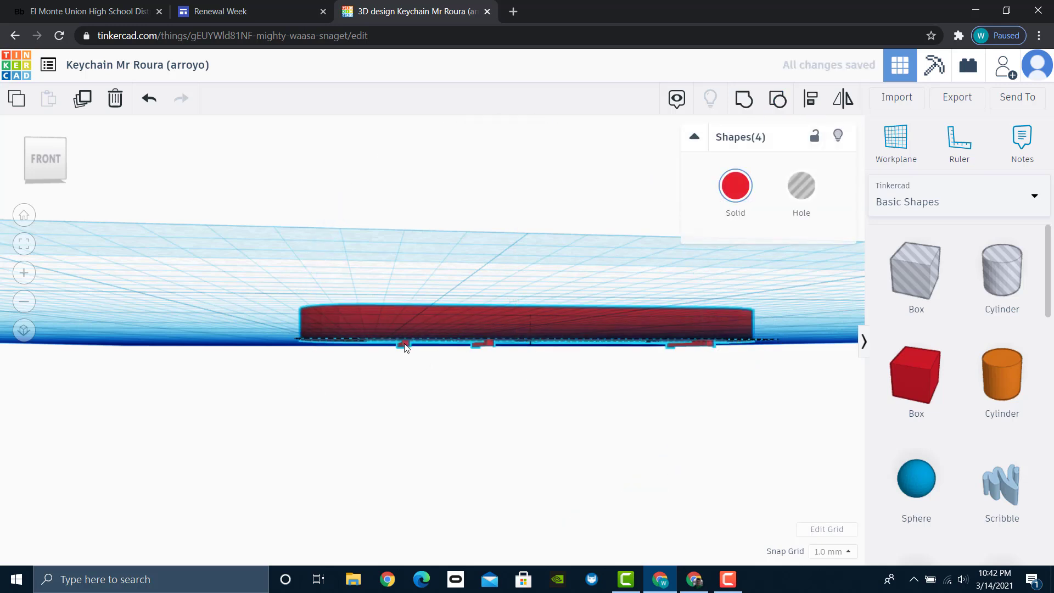
pyautogui.click(431, 401)
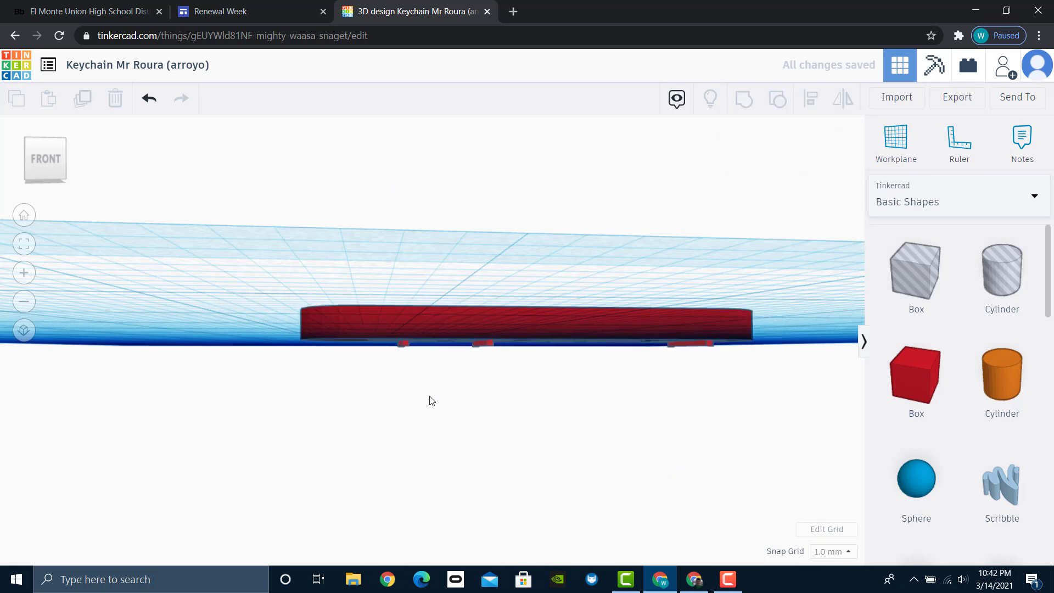
# Step: Raise the R's bar and the o's bar to 0.00 so neither projects below the base's underside
pyautogui.click(403, 344)
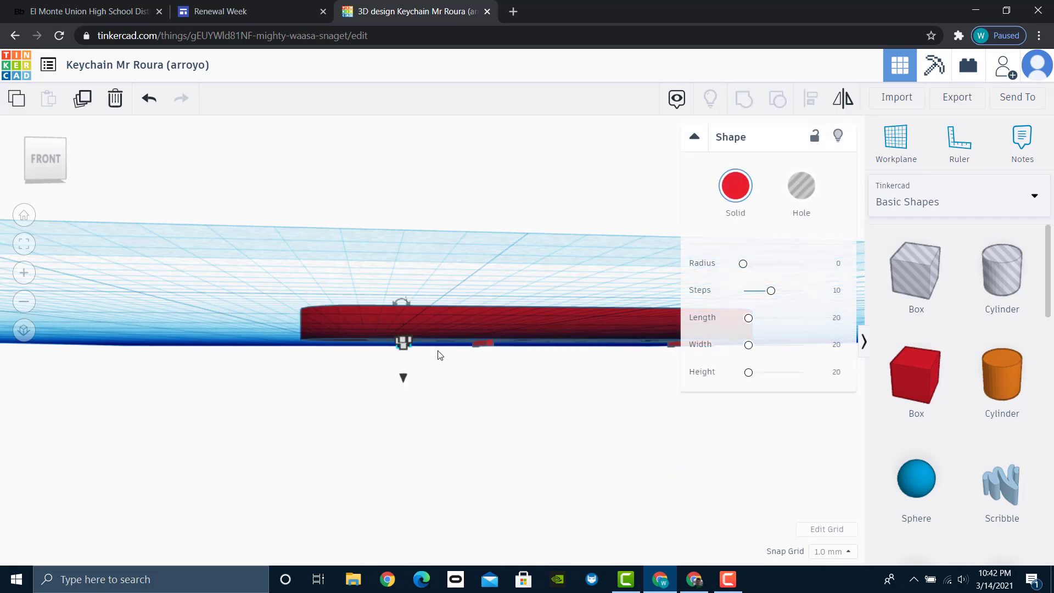
pyautogui.moveTo(403, 379); pyautogui.dragTo(408, 375)
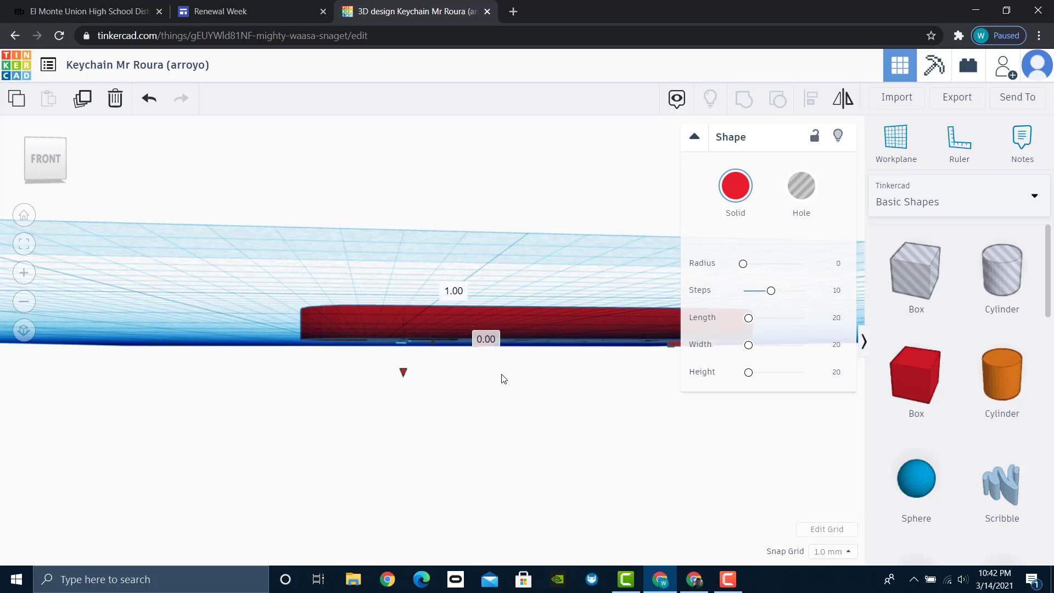
pyautogui.click(547, 402)
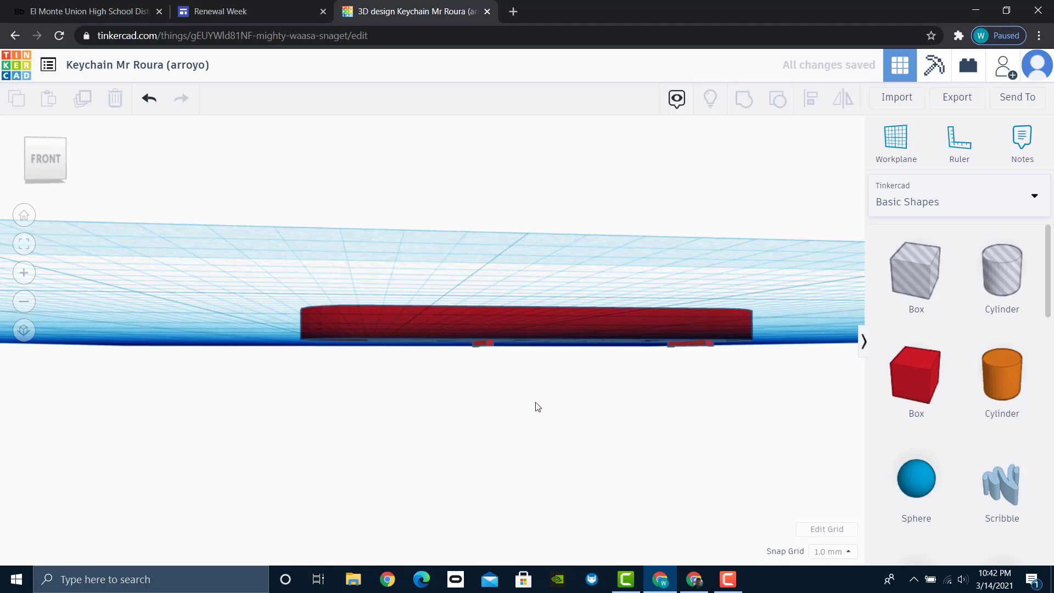
pyautogui.moveTo(524, 406); pyautogui.dragTo(479, 365, button='right')
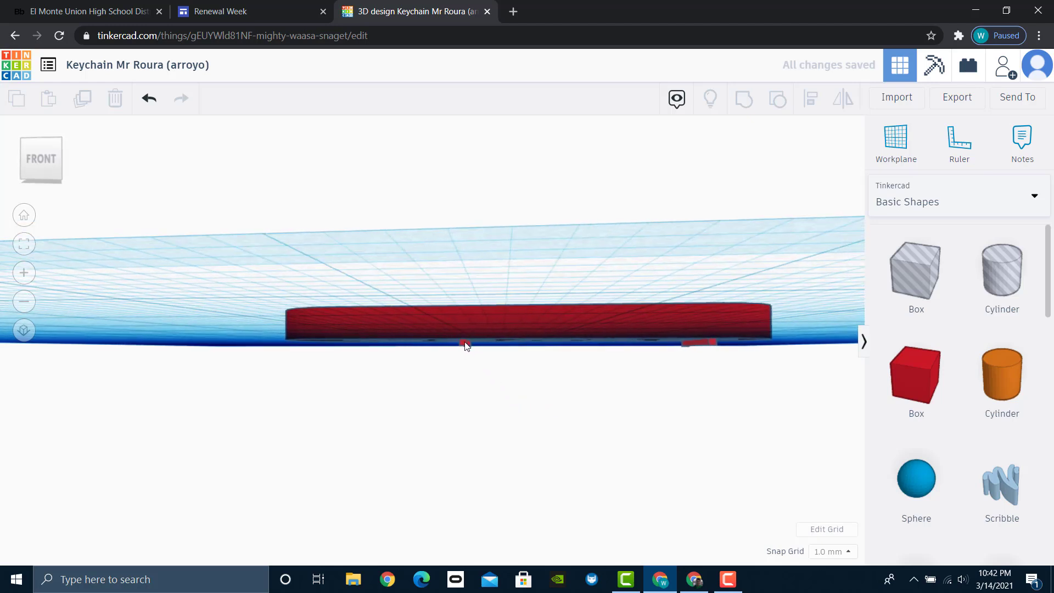
pyautogui.click(465, 345)
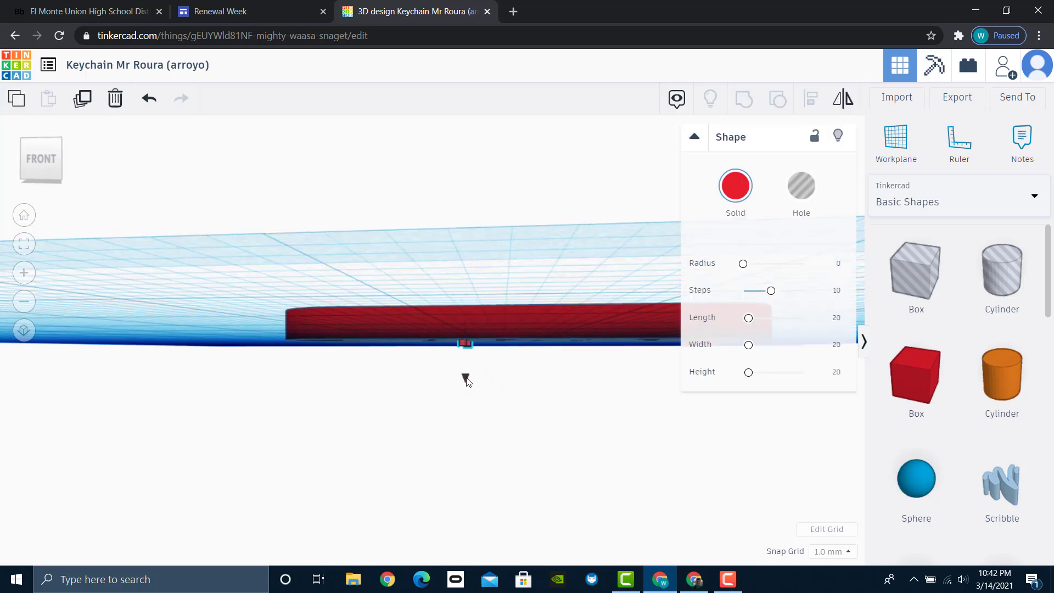
pyautogui.moveTo(466, 376); pyautogui.dragTo(466, 371)
pyautogui.click(581, 364)
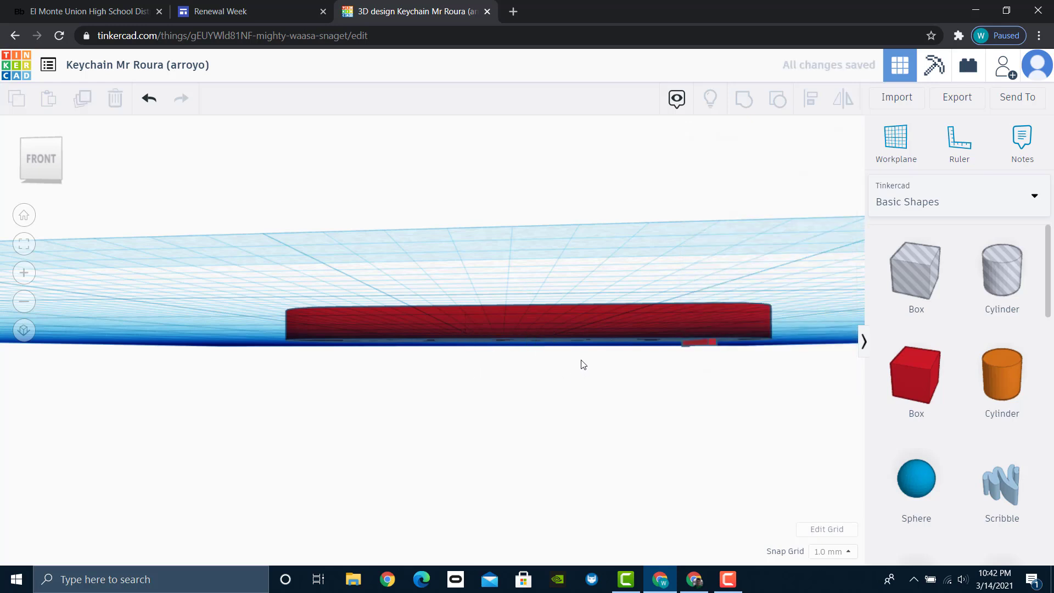
# Step: Raise the final a's bridging bar until it sits flush with the base's underside
pyautogui.click(579, 335)
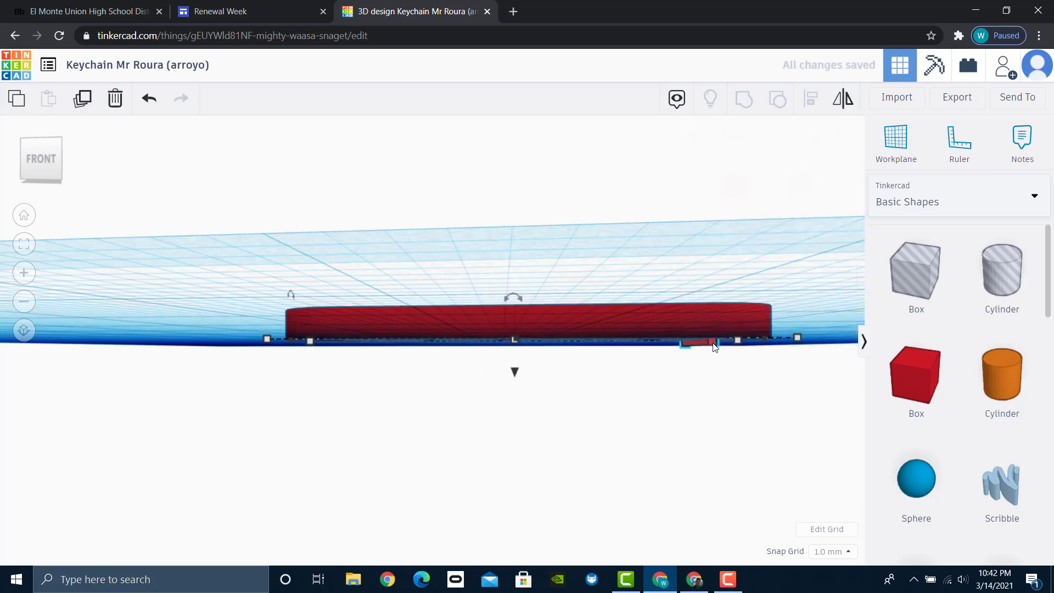
pyautogui.click(665, 406)
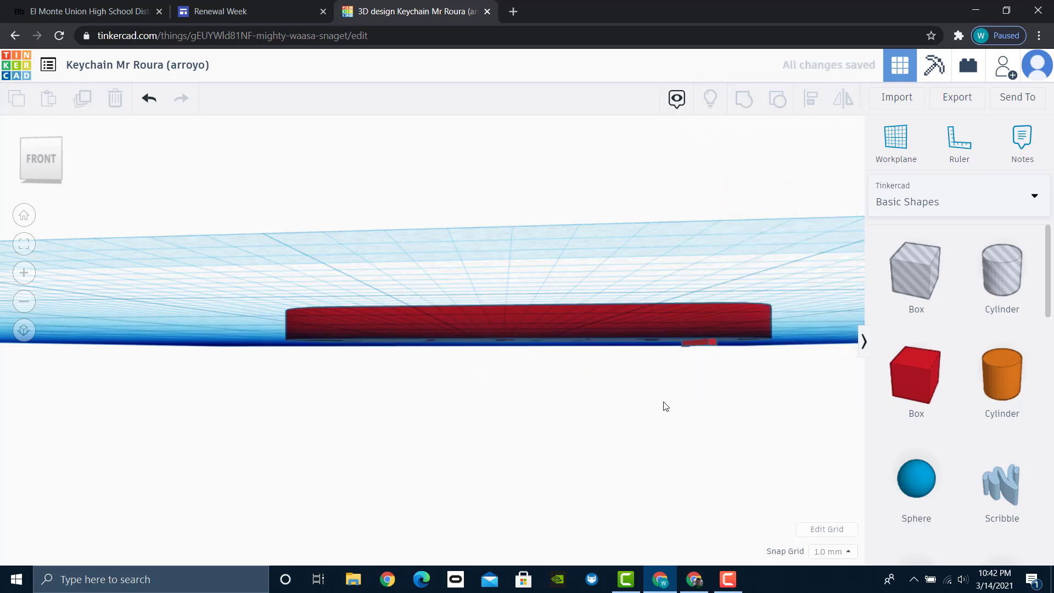
pyautogui.click(707, 347)
pyautogui.moveTo(739, 443); pyautogui.dragTo(643, 432, button='right')
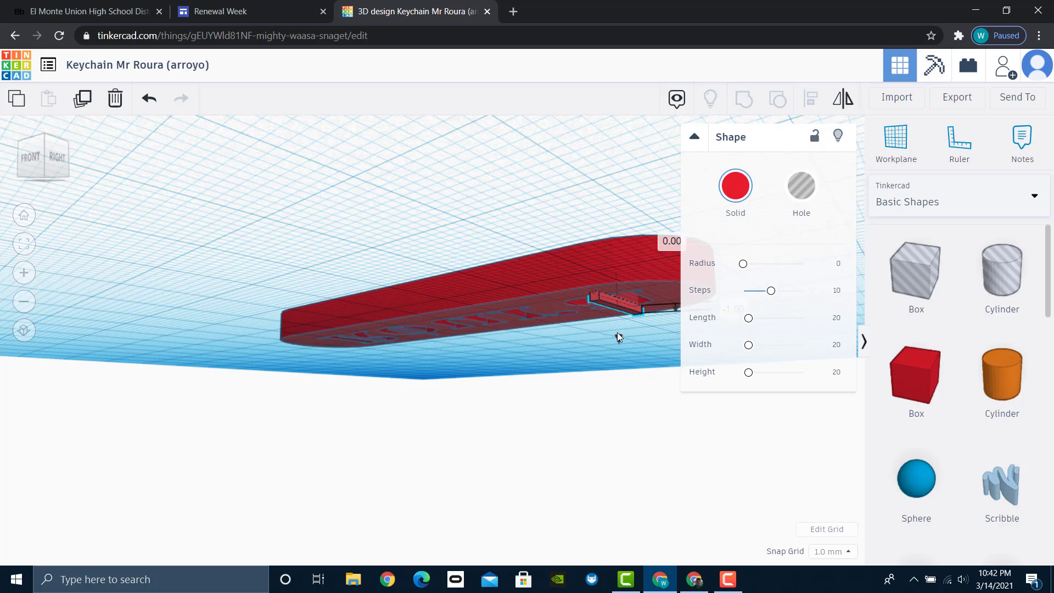
pyautogui.press('Delete')
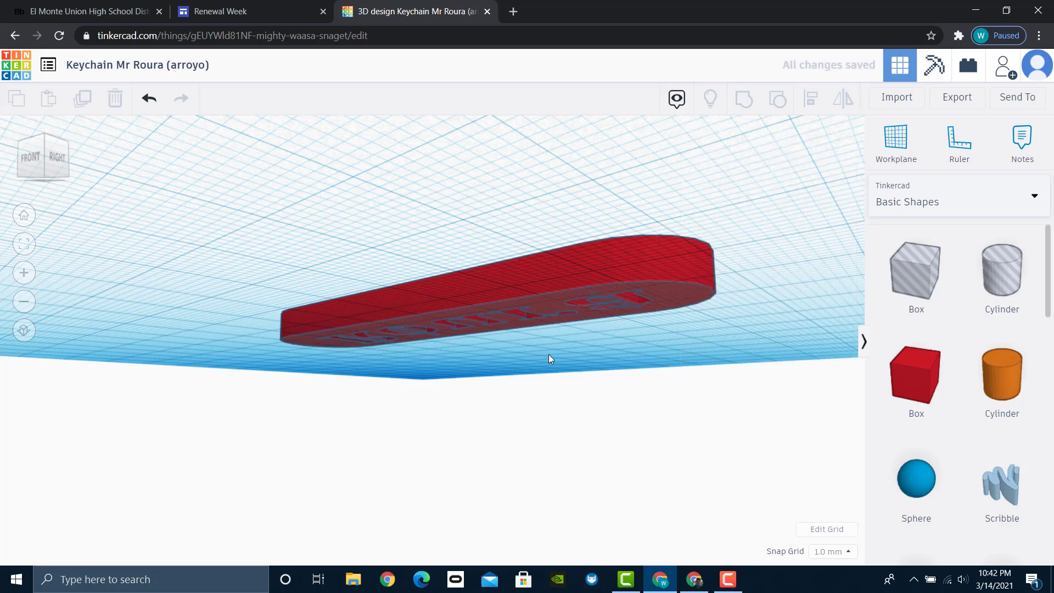
# Step: Group the base and the three bridging bars into one shape and inspect it from the side and above
pyautogui.click(38, 138)
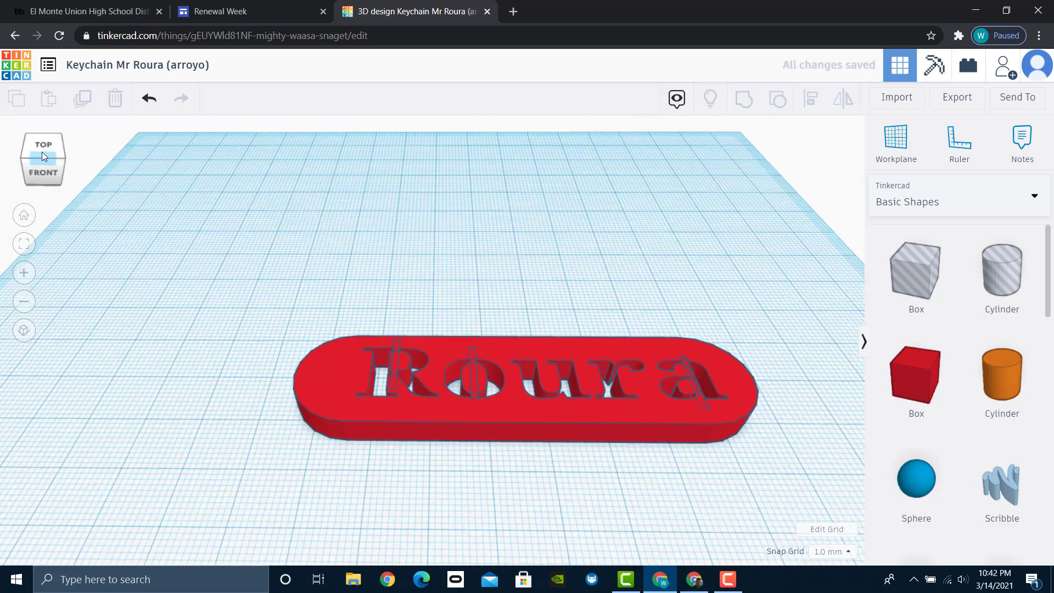
pyautogui.moveTo(755, 499); pyautogui.dragTo(307, 282)
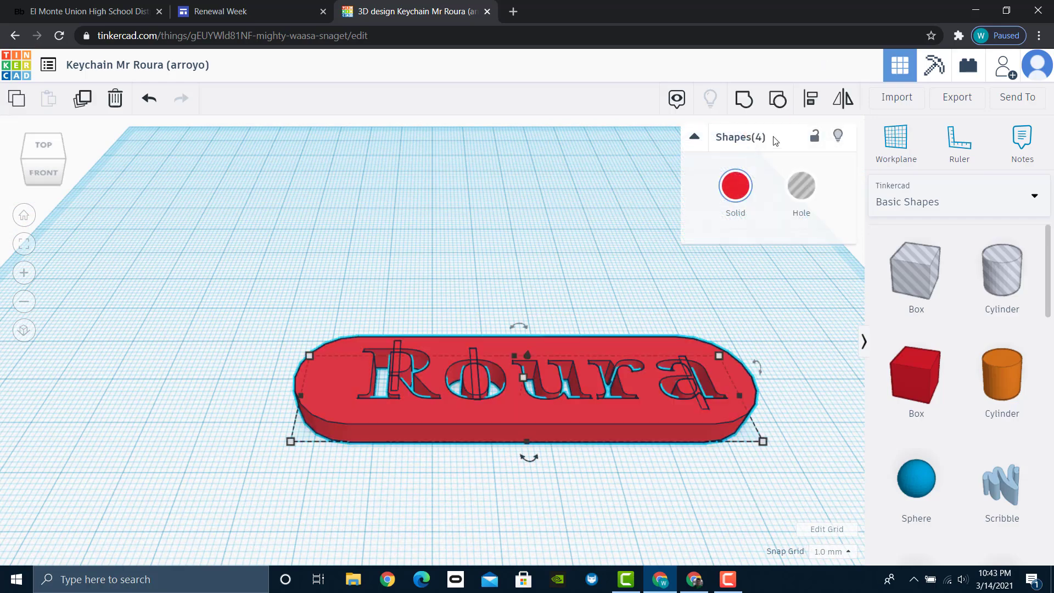
pyautogui.click(743, 99)
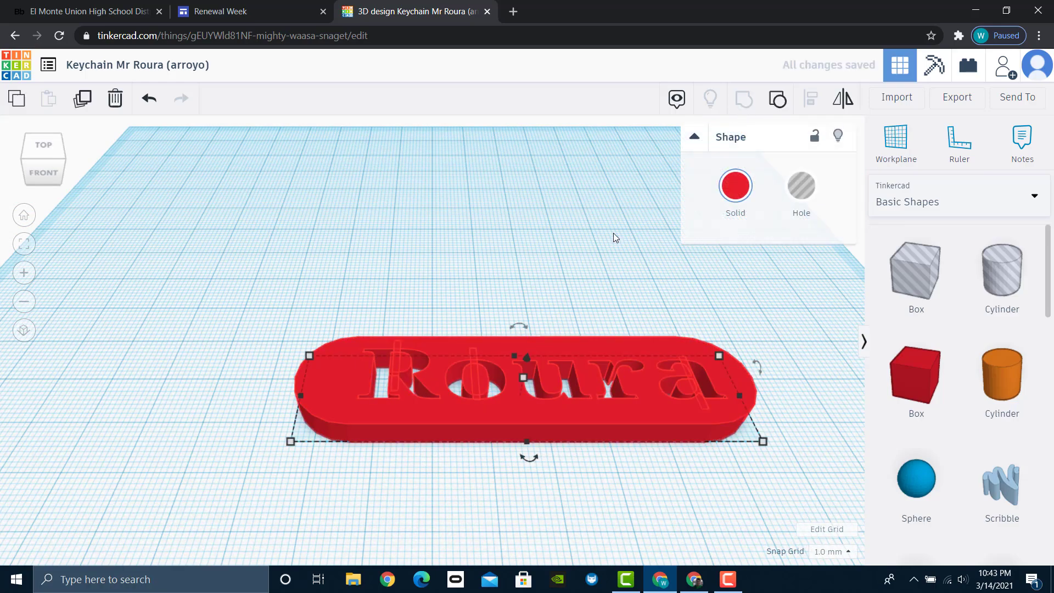
pyautogui.click(627, 299)
pyautogui.moveTo(790, 300); pyautogui.dragTo(546, 333, button='right')
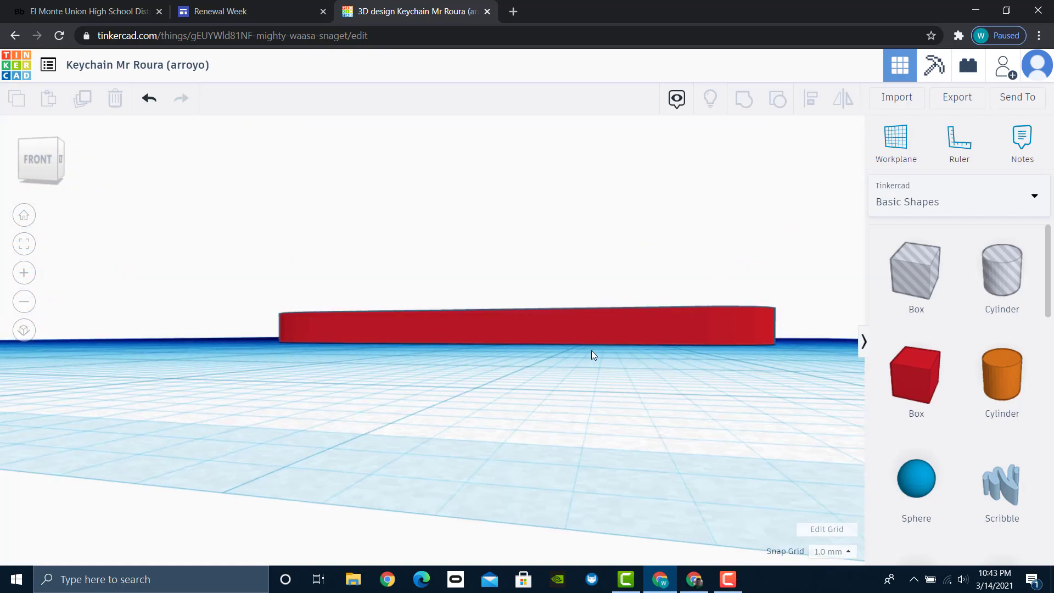
pyautogui.moveTo(662, 257); pyautogui.dragTo(711, 358, button='right')
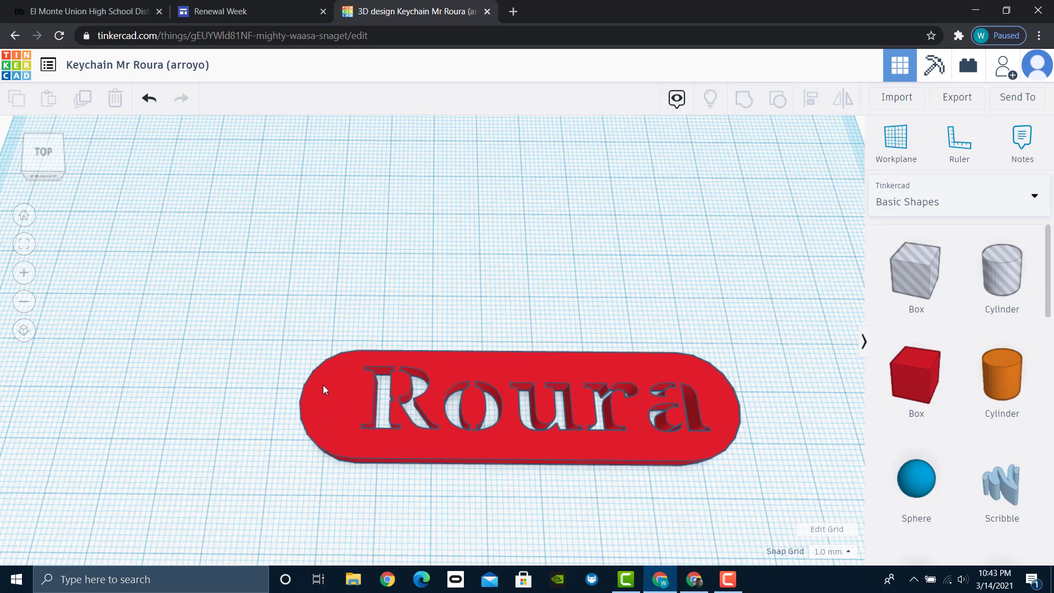
# Step: Add a text shape behind the keychain and set its text to Mr
pyautogui.scroll(-2, 948, 384)
pyautogui.scroll(-2, 950, 388)
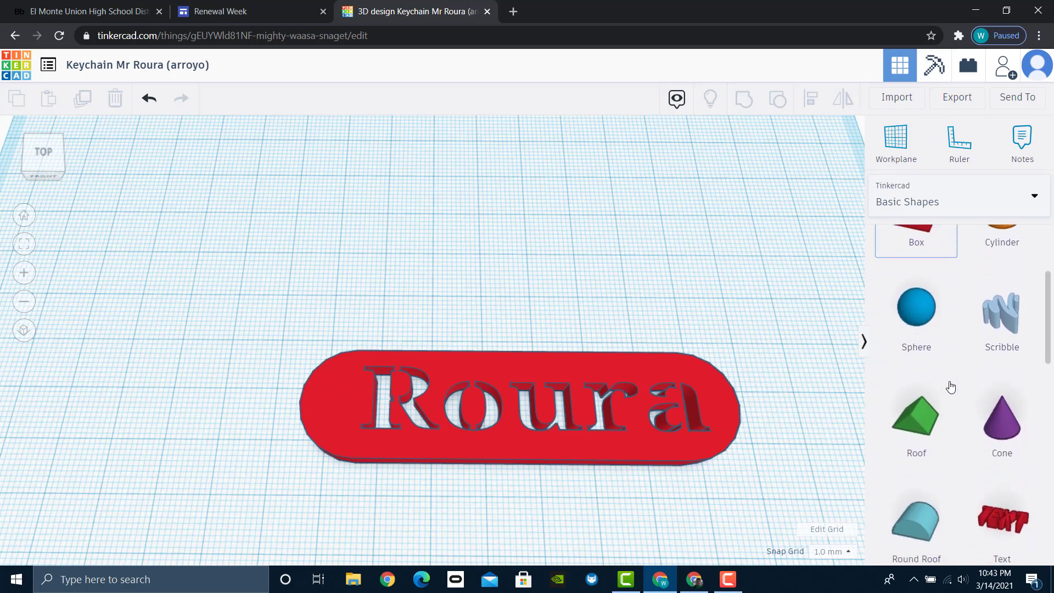
pyautogui.moveTo(1000, 519); pyautogui.dragTo(430, 290)
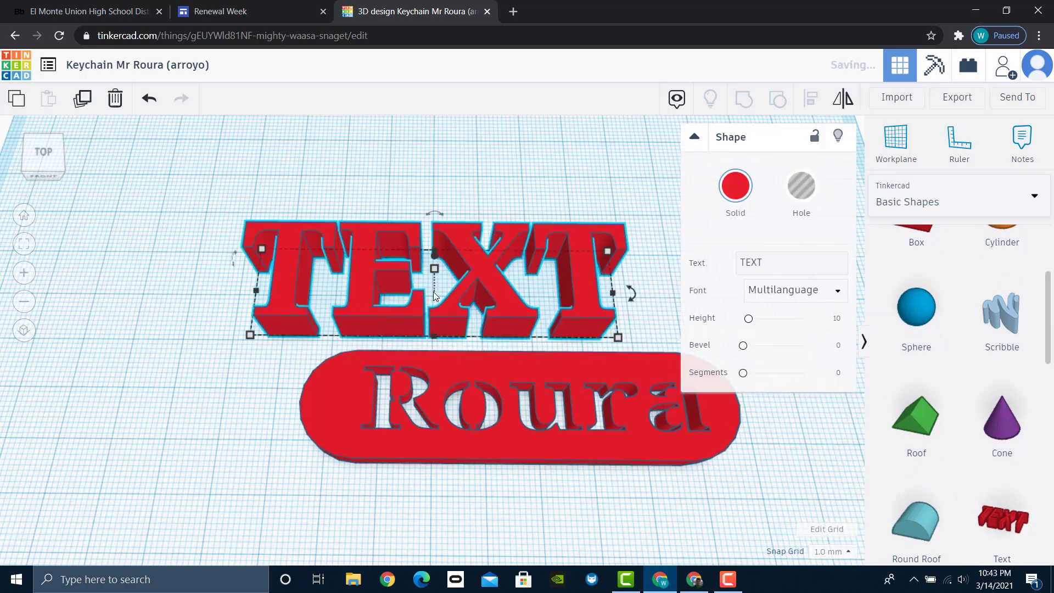
pyautogui.click(785, 267)
pyautogui.moveTo(785, 267); pyautogui.dragTo(705, 270)
pyautogui.click(822, 269)
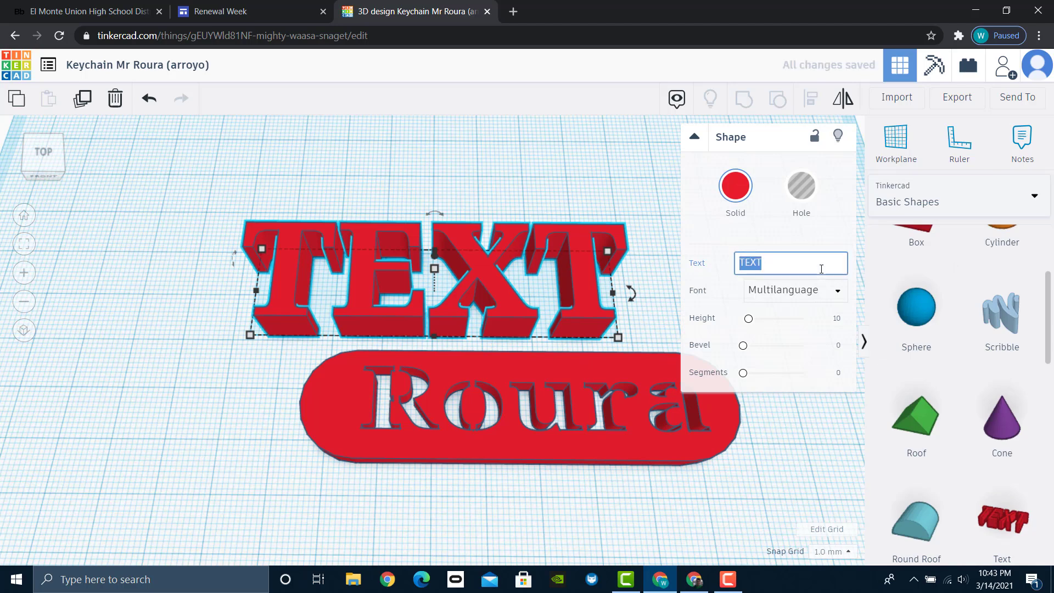
pyautogui.press('BackSpace')
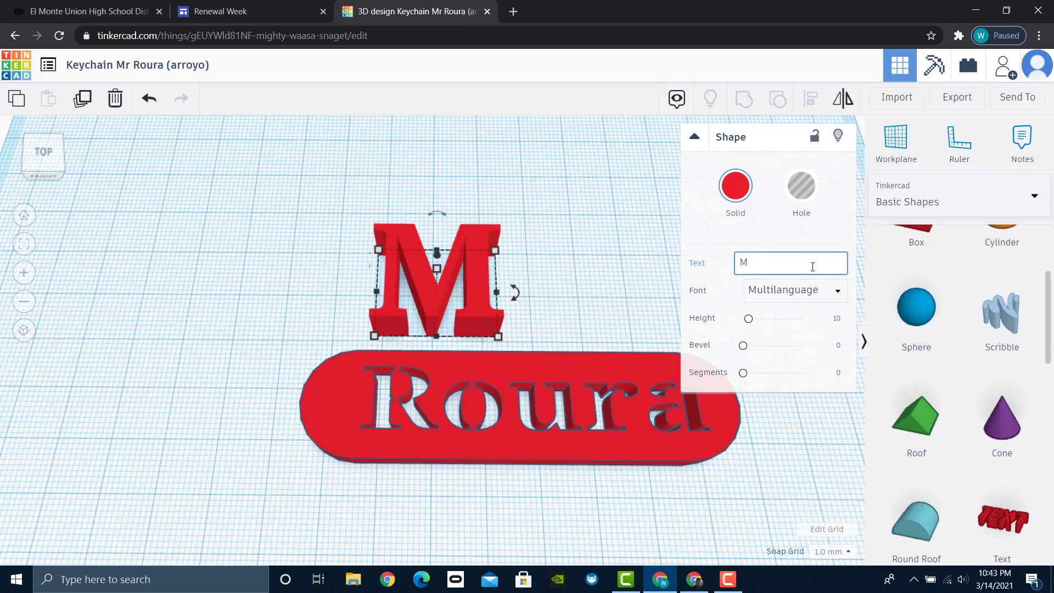
pyautogui.write('r')
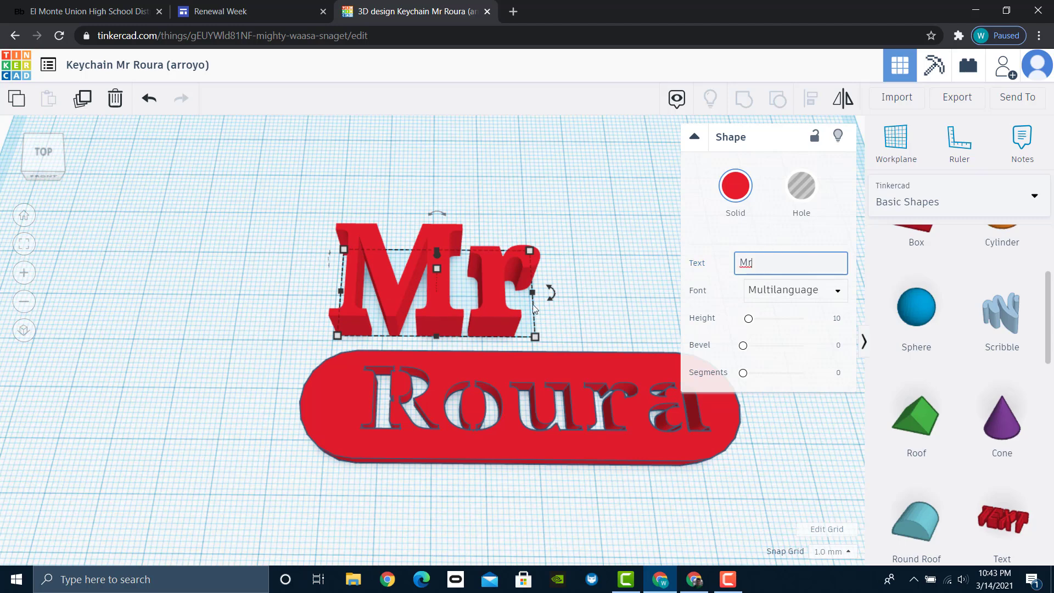
# Step: Shrink the Mr text to about 10 by 4 mm and rotate it 90° in the workplane
pyautogui.moveTo(528, 252)
pyautogui.moveTo(526, 256); pyautogui.dragTo(390, 330)
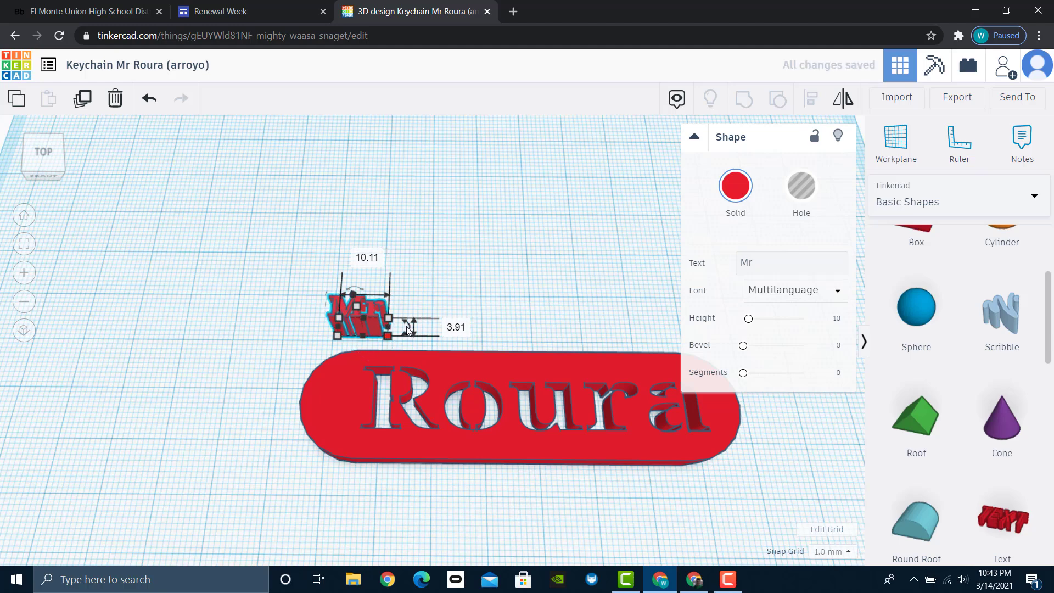
pyautogui.click(407, 329)
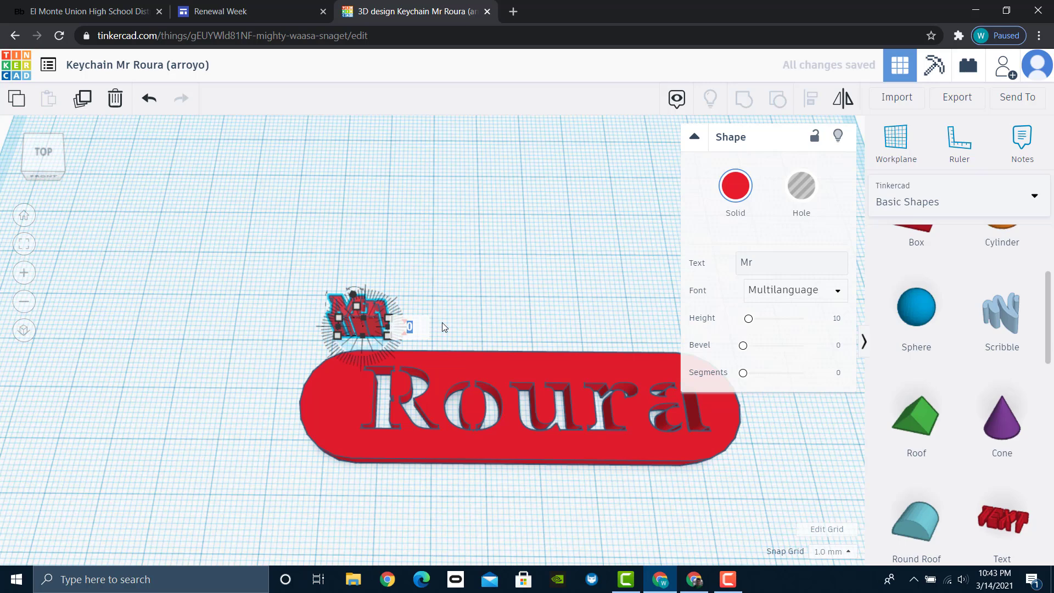
pyautogui.write('90')
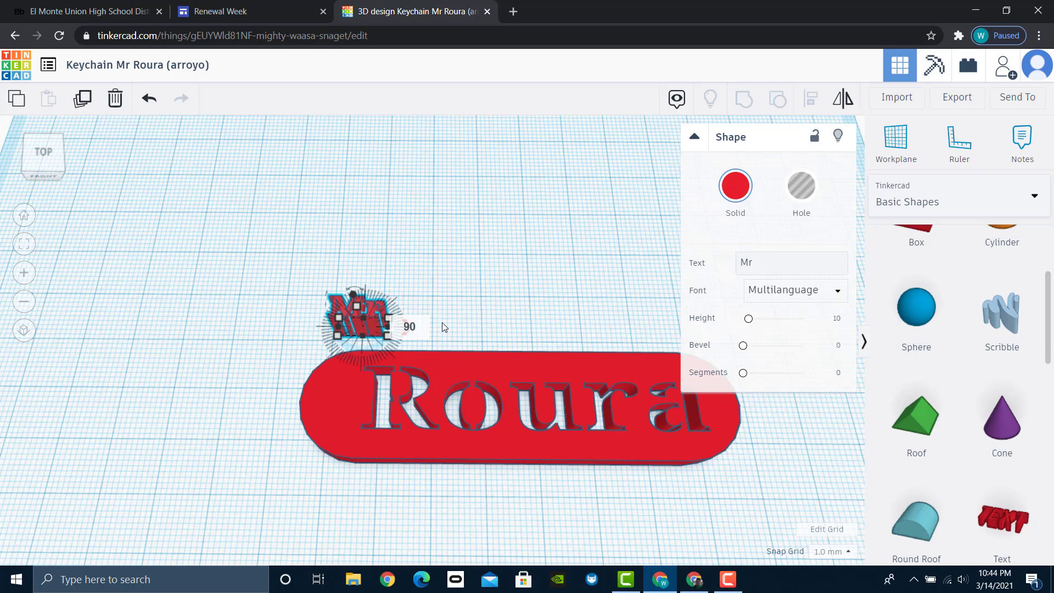
pyautogui.press('Return')
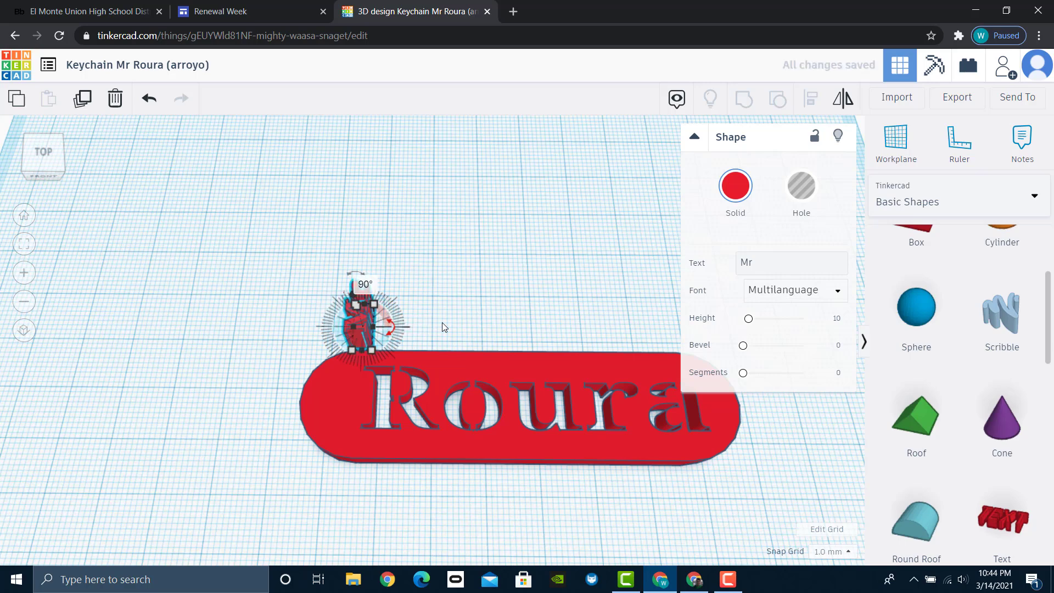
pyautogui.click(466, 308)
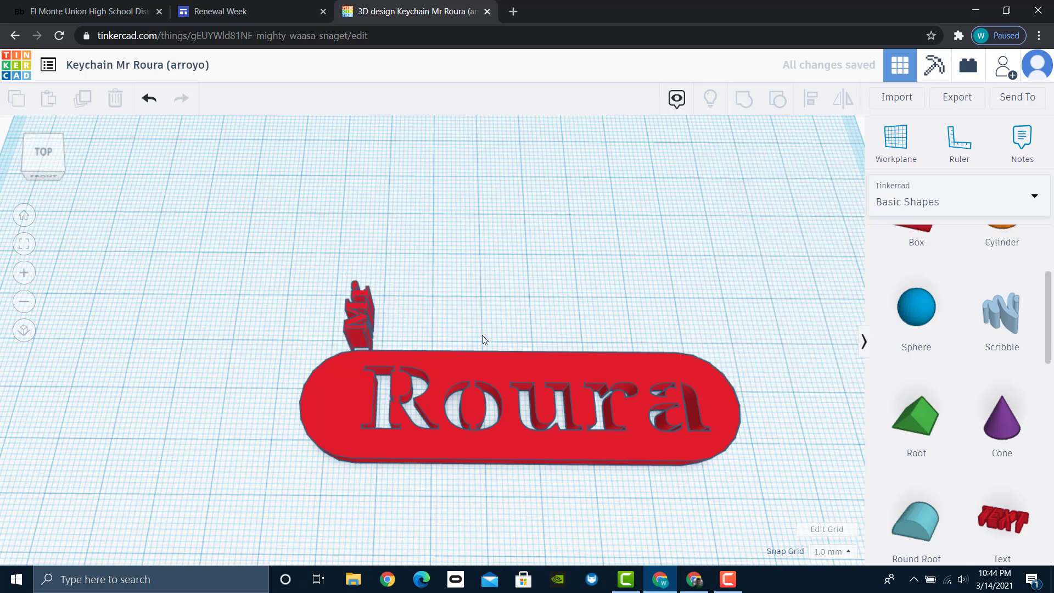
# Step: Set the Mr text's height to 5 mm
pyautogui.click(362, 325)
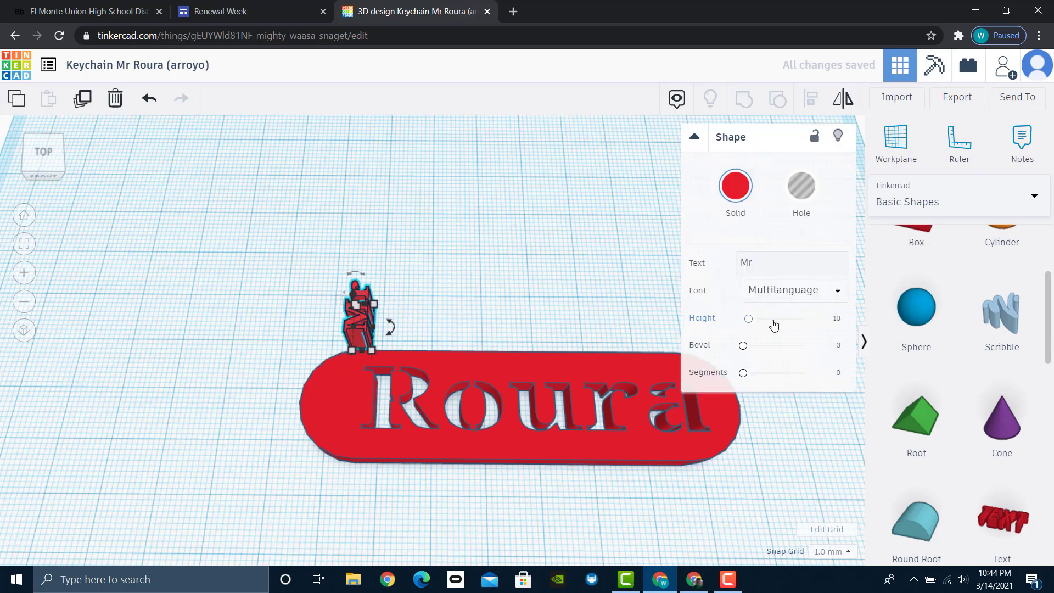
pyautogui.moveTo(749, 324); pyautogui.dragTo(747, 324)
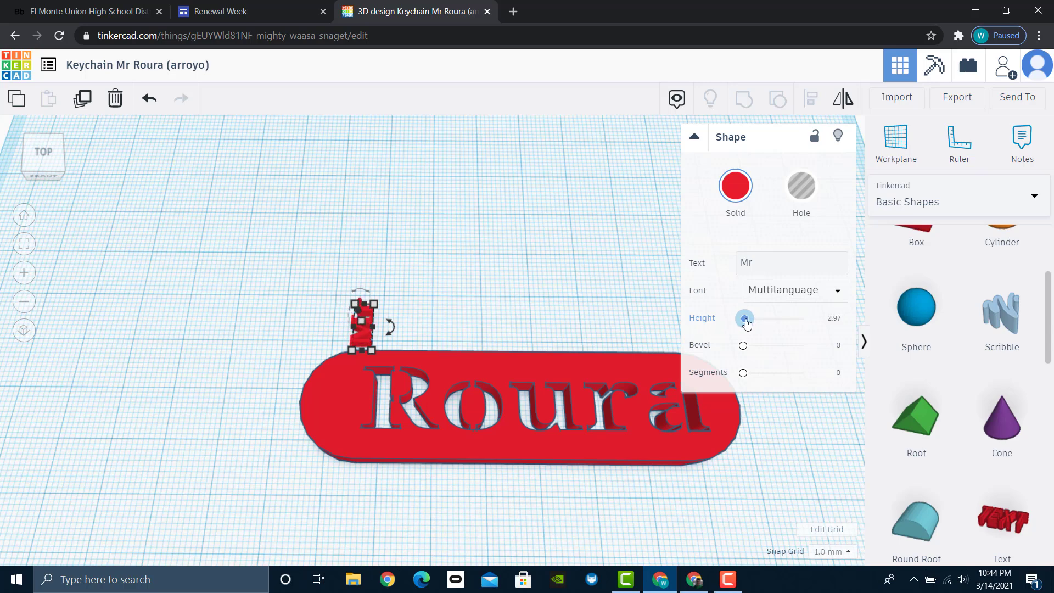
pyautogui.moveTo(360, 322)
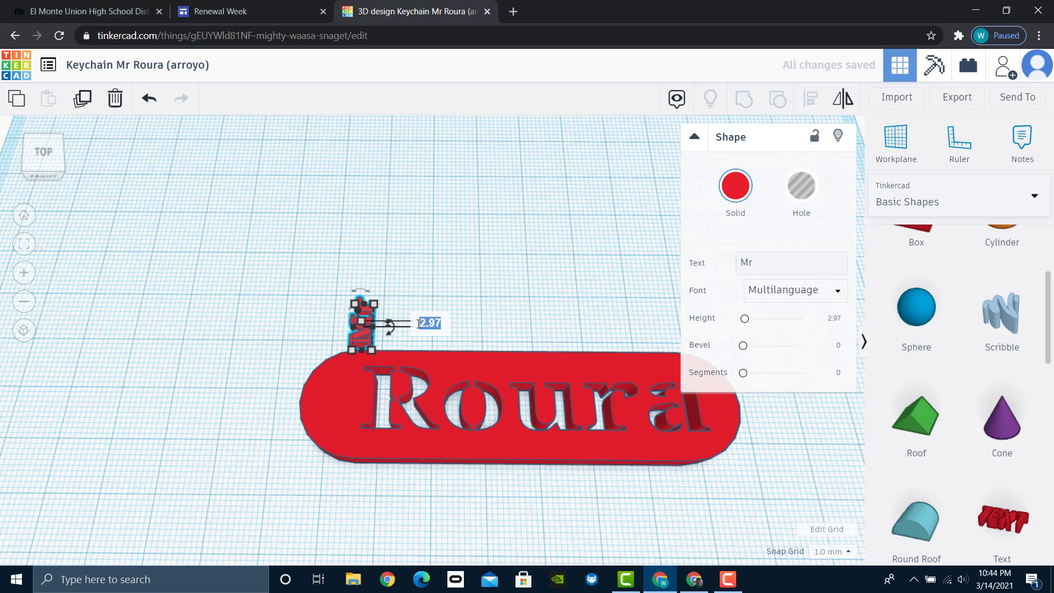
pyautogui.press('Return')
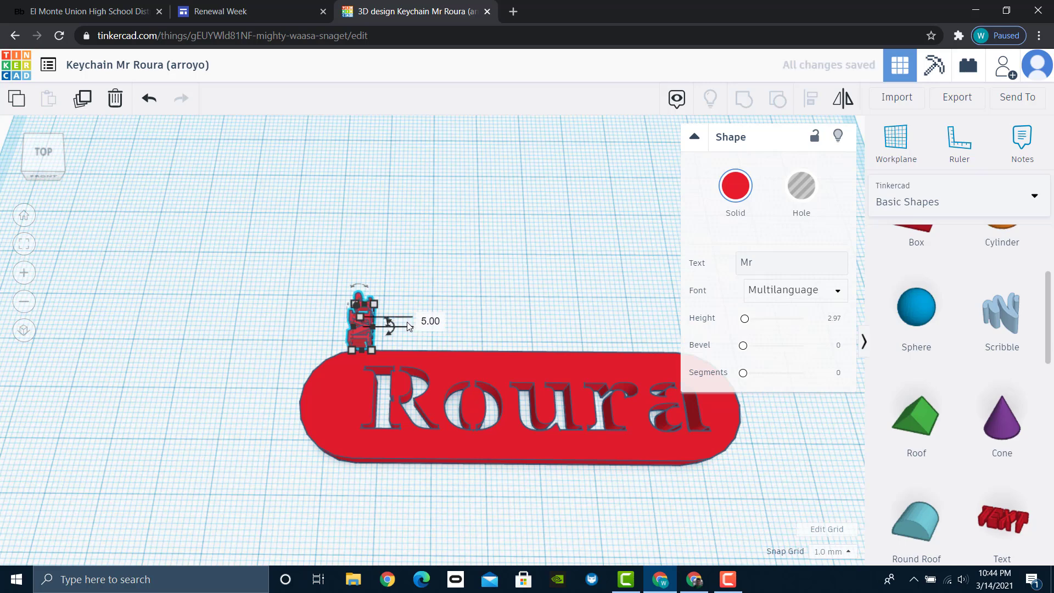
# Step: Move the Mr text onto the base just before the R and turn it into a hole
pyautogui.click(451, 262)
pyautogui.moveTo(351, 361); pyautogui.dragTo(345, 403)
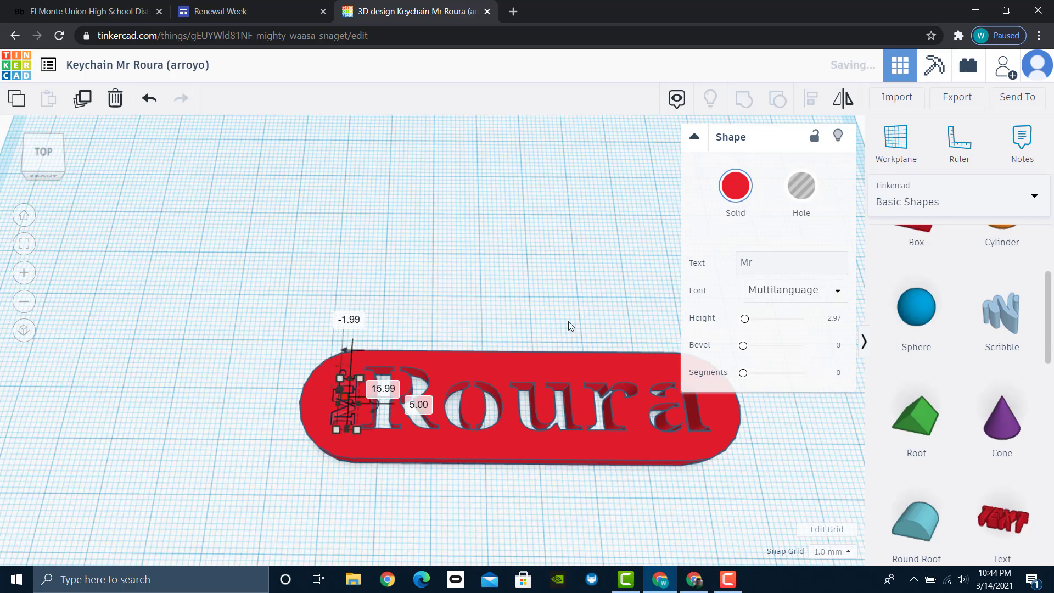
pyautogui.click(801, 198)
pyautogui.click(414, 282)
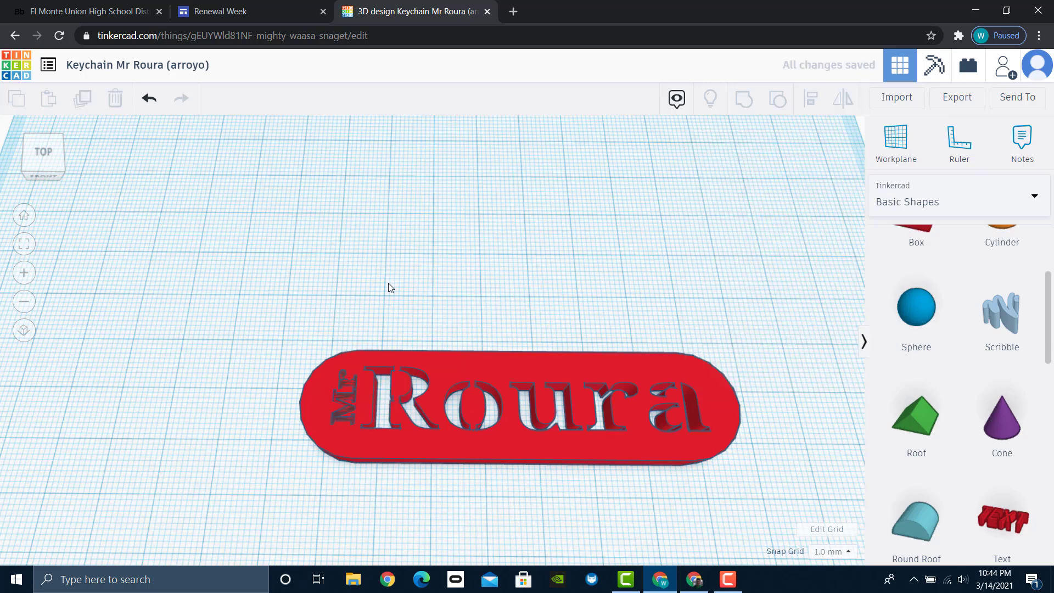
# Step: Try to turn the base and the Mr text into holes together, and undo the change
pyautogui.moveTo(286, 265); pyautogui.dragTo(417, 401)
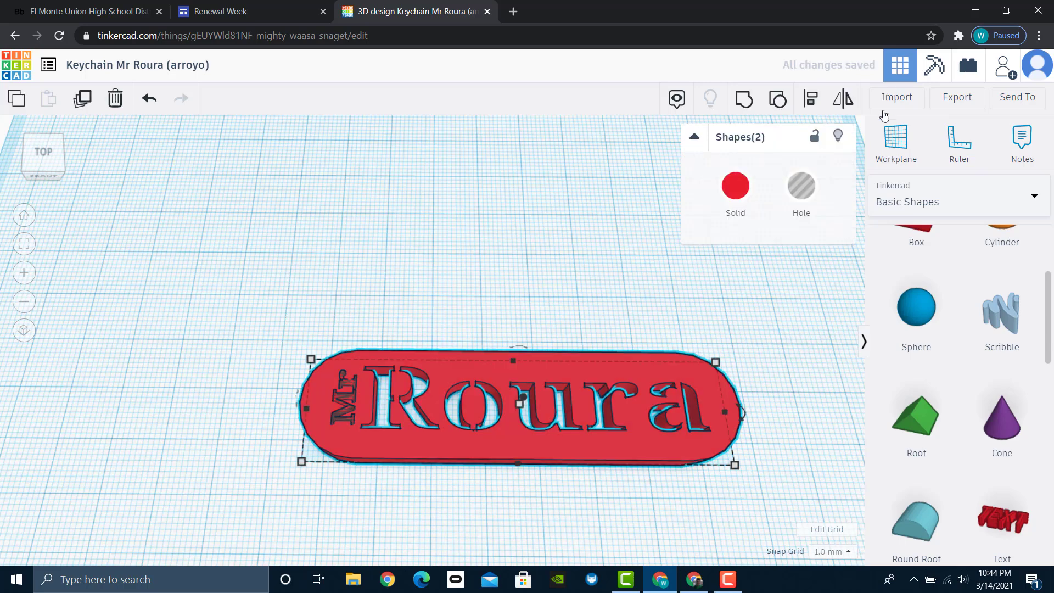
pyautogui.click(791, 196)
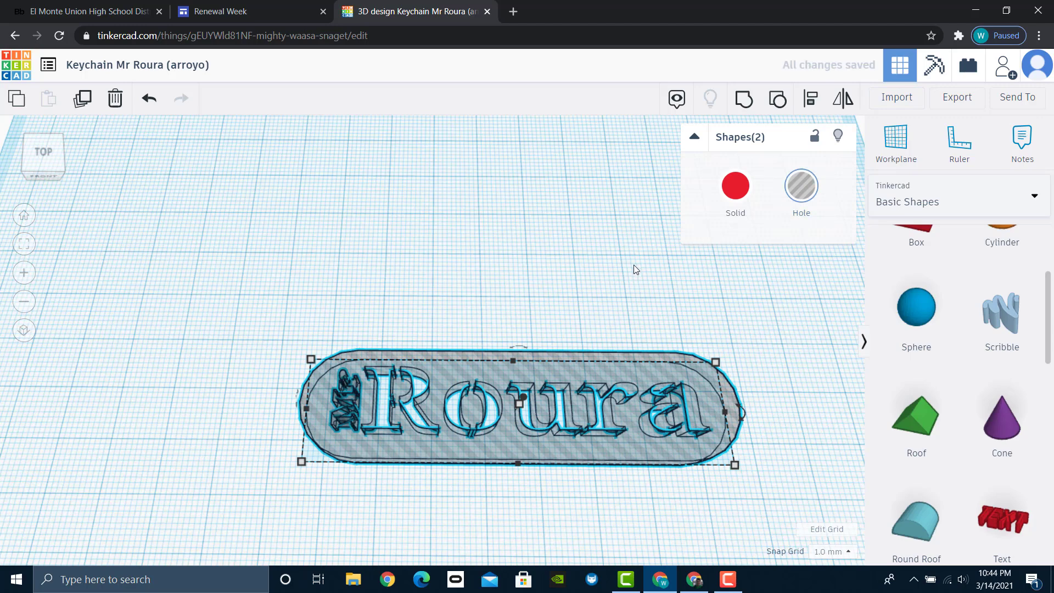
pyautogui.hotkey('ctrl', 'z')
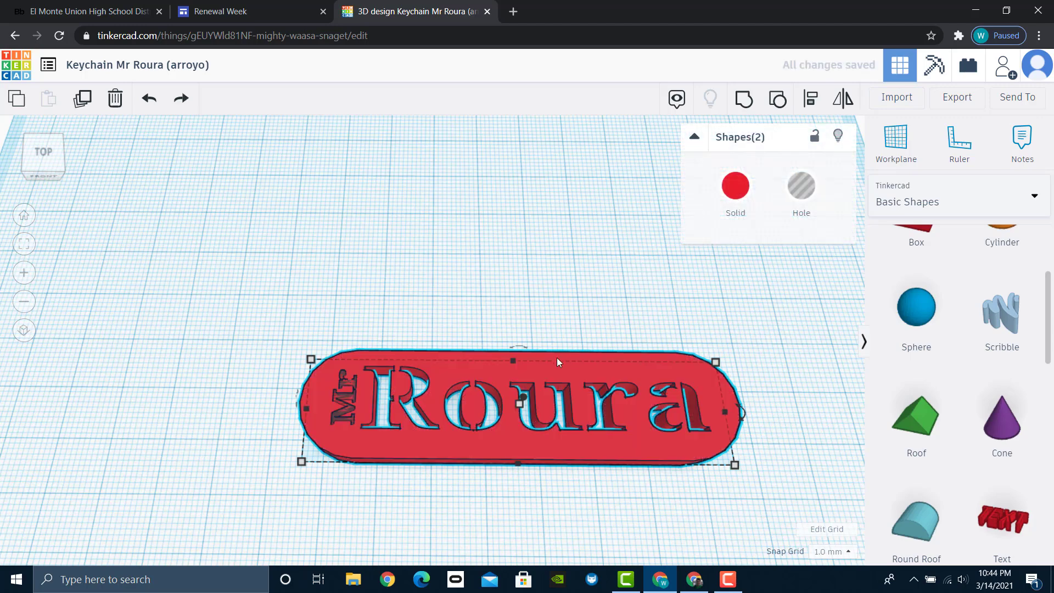
# Step: Group the base with the Mr text hole so the letters are cut through it
pyautogui.click(382, 413)
pyautogui.click(348, 400)
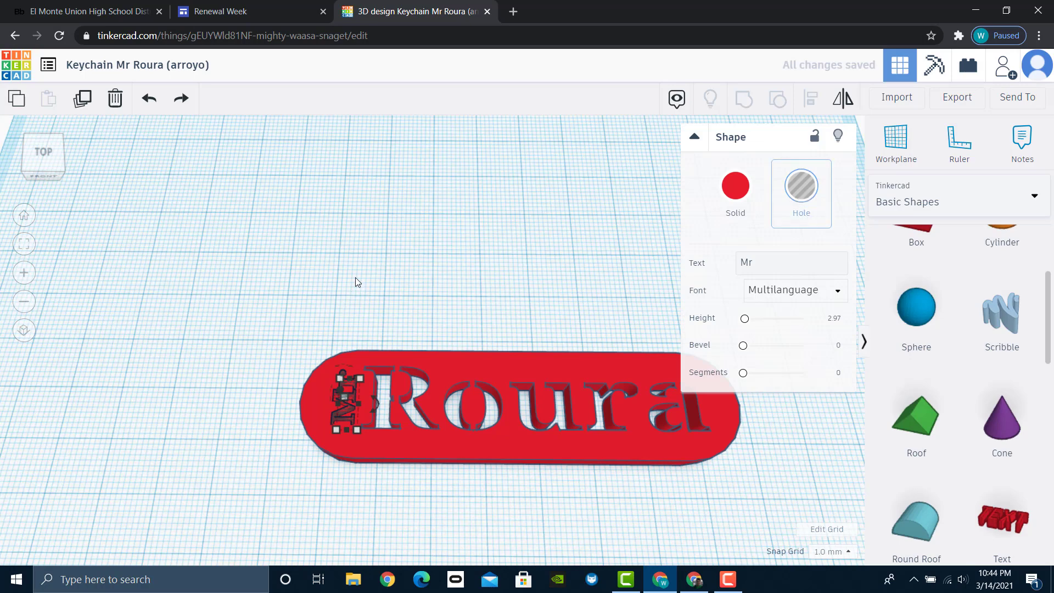
pyautogui.moveTo(375, 315); pyautogui.dragTo(459, 512)
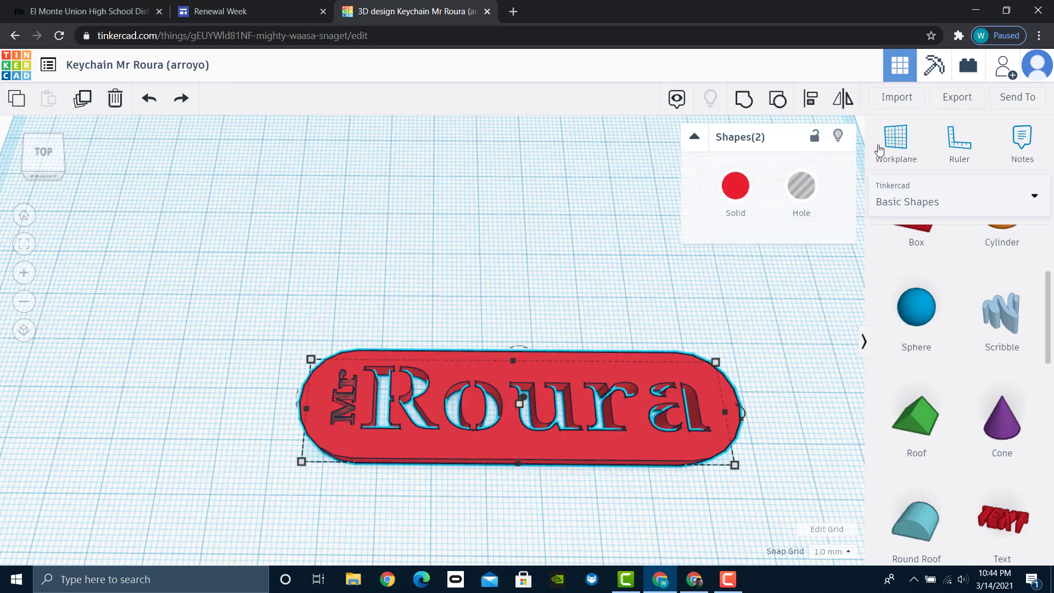
pyautogui.click(752, 105)
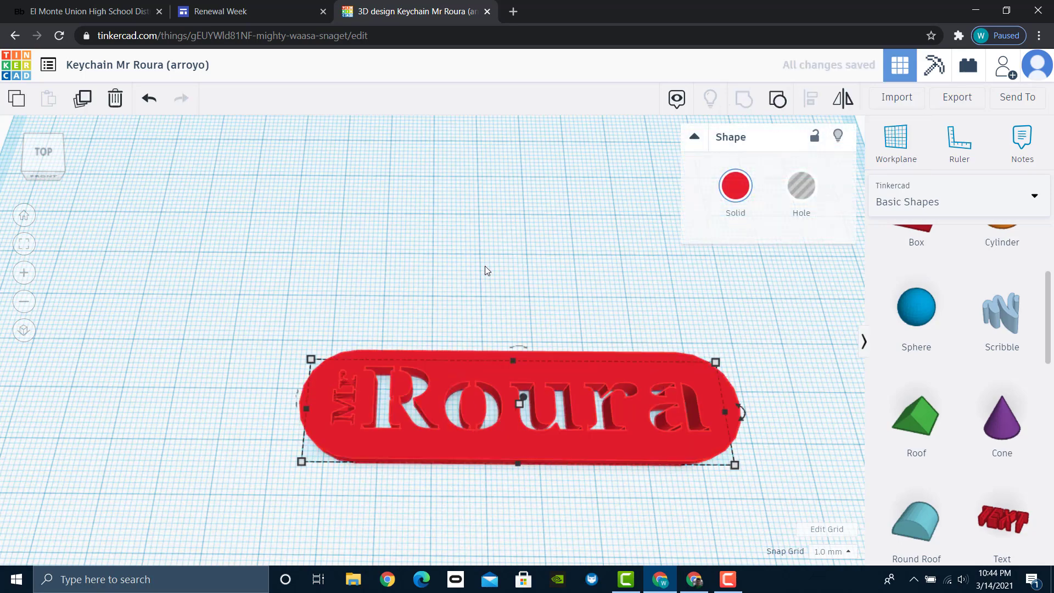
pyautogui.click(522, 320)
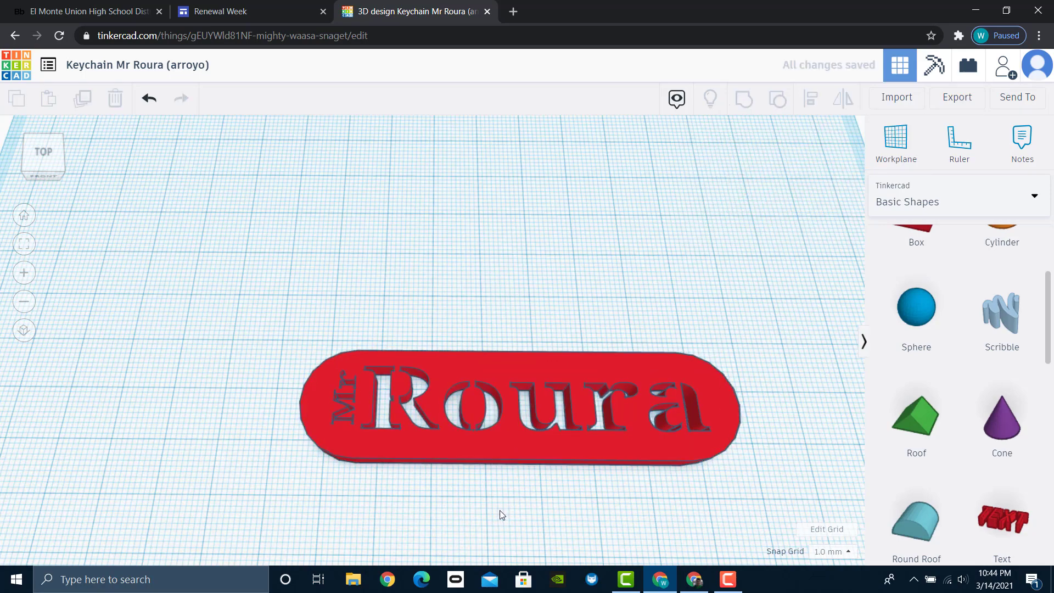
# Step: Place a Tube shape beside the Mr end of the base and lower its height to 4 mm
pyautogui.moveTo(500, 530); pyautogui.dragTo(630, 490, button='right')
pyautogui.scroll(-8, 975, 360)
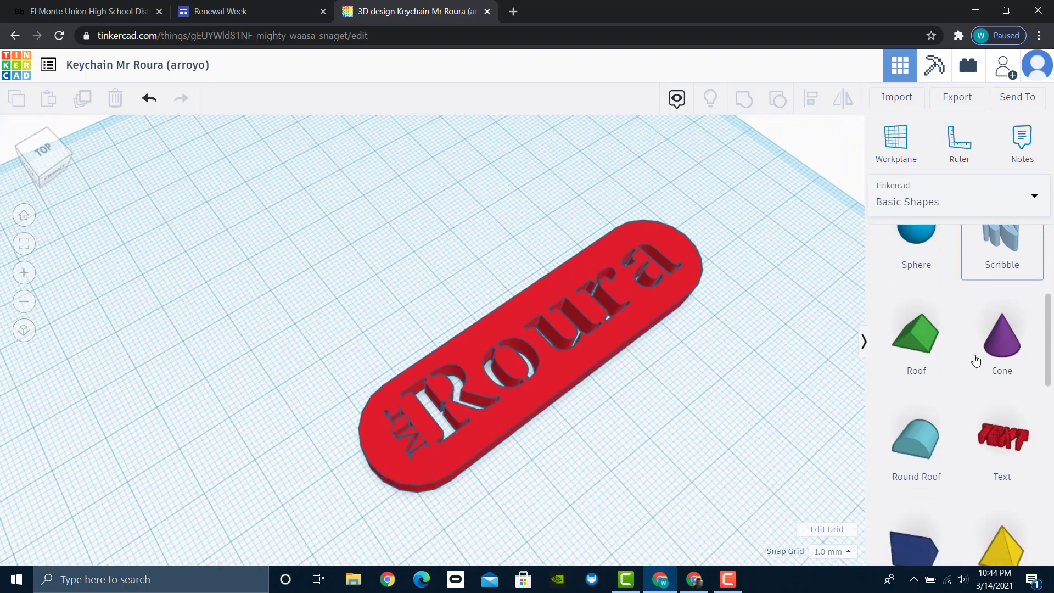
pyautogui.scroll(-2, 984, 362)
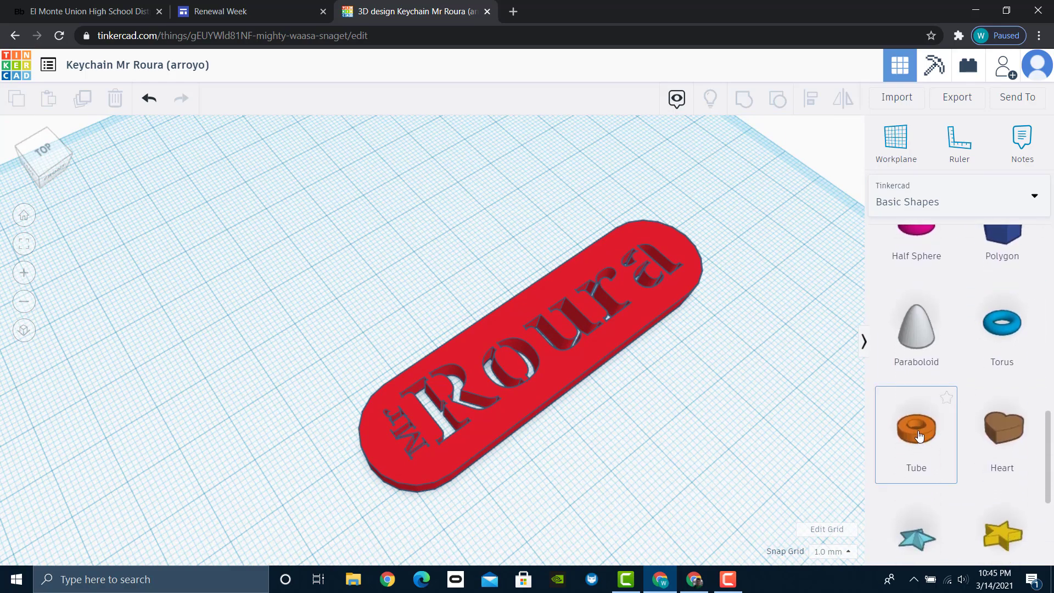
pyautogui.moveTo(849, 439); pyautogui.dragTo(332, 456)
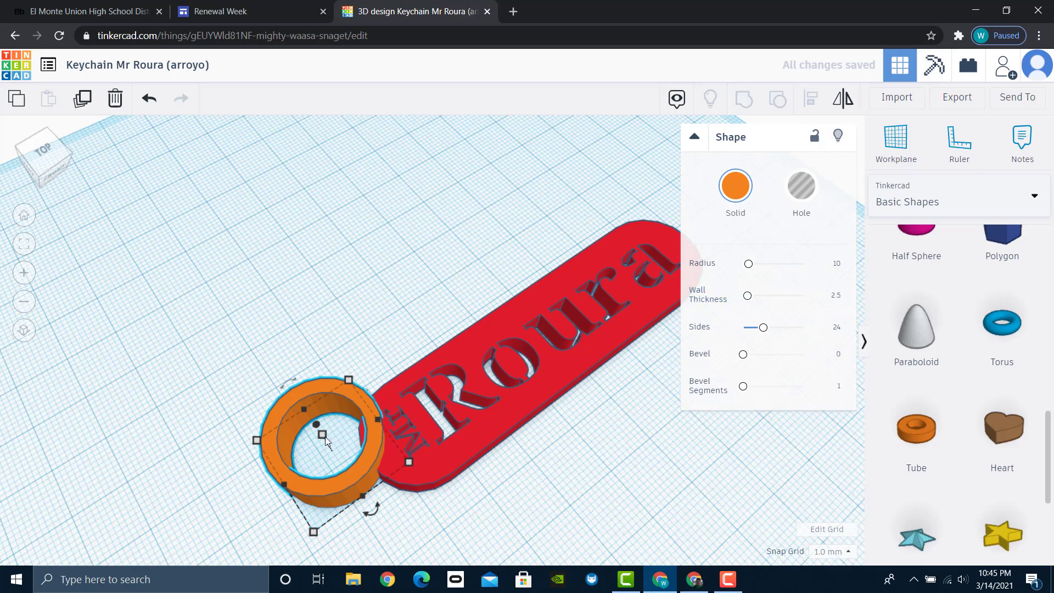
pyautogui.moveTo(322, 436)
pyautogui.moveTo(325, 440); pyautogui.dragTo(334, 448)
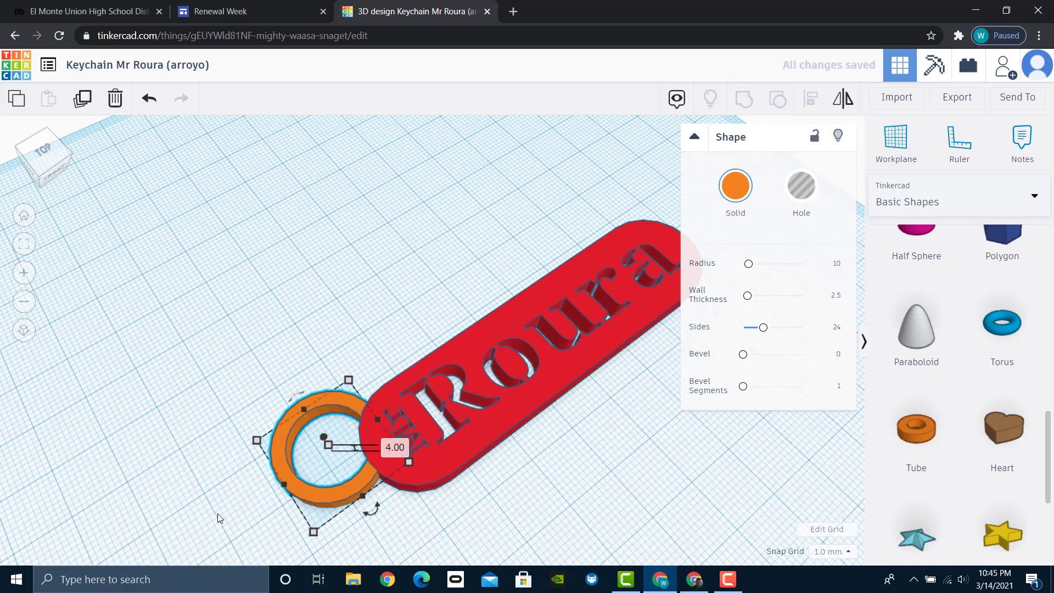
# Step: Resize the tube to 10 by 10 mm and move it to overlap the base's rounded corner near the Mr
pyautogui.moveTo(314, 533); pyautogui.dragTo(343, 467)
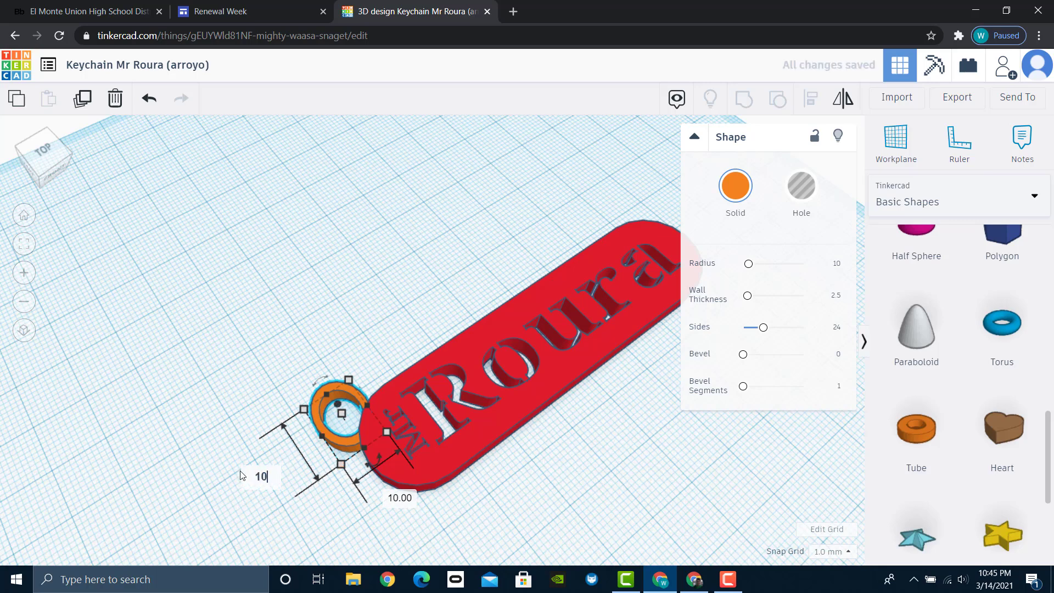
pyautogui.press('Return')
pyautogui.moveTo(343, 429); pyautogui.dragTo(362, 448)
# Step: Group the tube ring and the name base into one solid keychain
pyautogui.moveTo(466, 491); pyautogui.dragTo(316, 507, button='right')
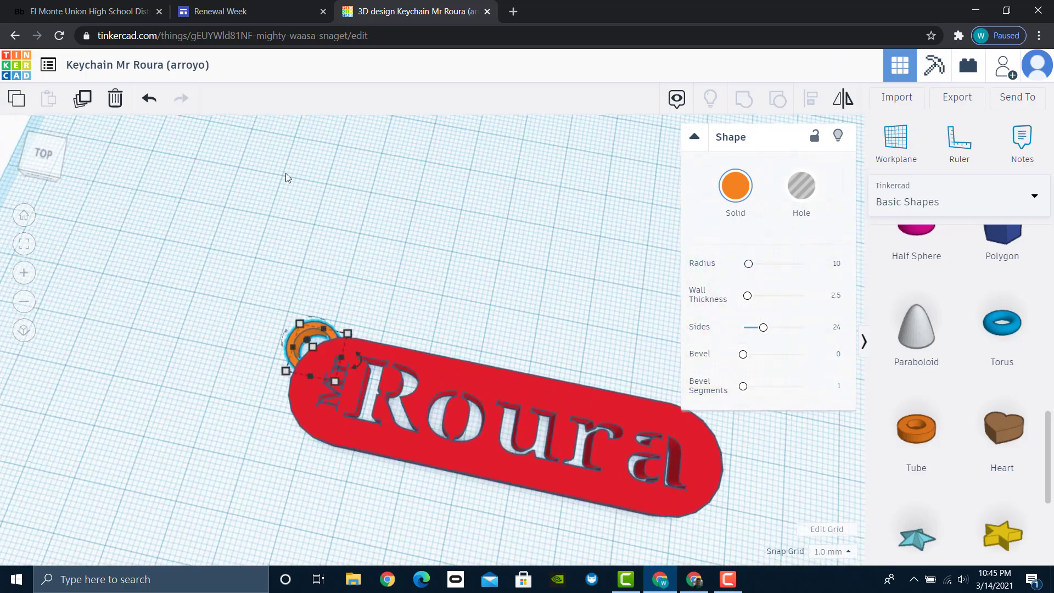
pyautogui.moveTo(405, 421); pyautogui.dragTo(708, 532)
pyautogui.click(745, 109)
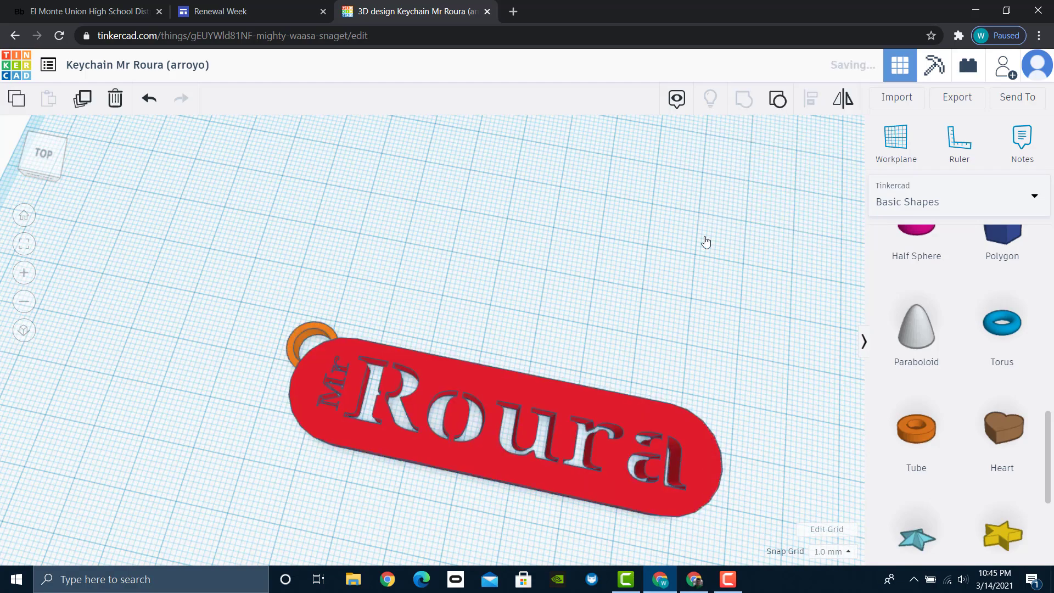
pyautogui.click(611, 323)
pyautogui.moveTo(629, 346); pyautogui.dragTo(478, 446, button='right')
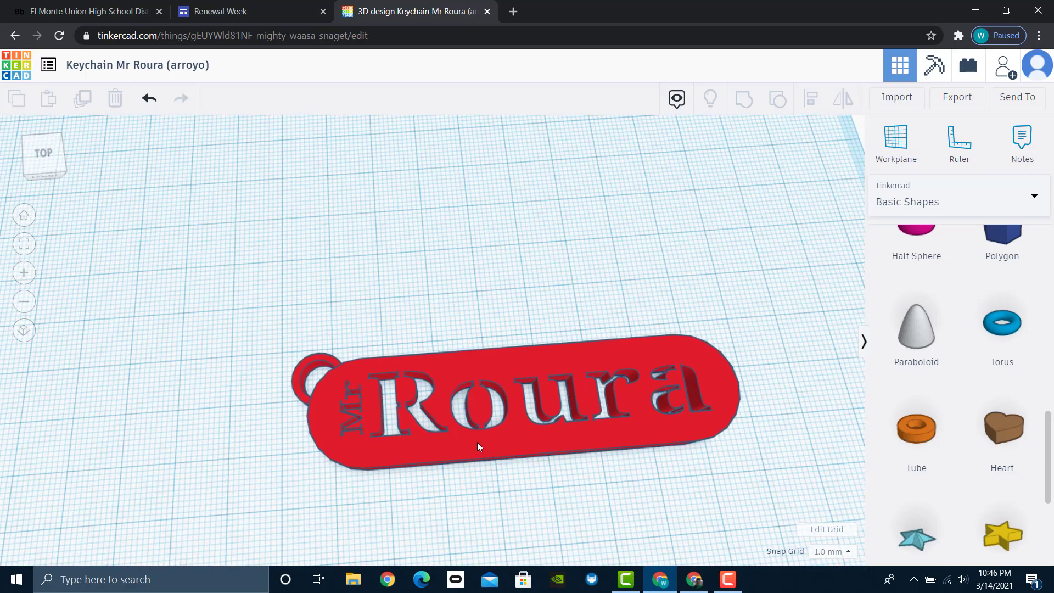